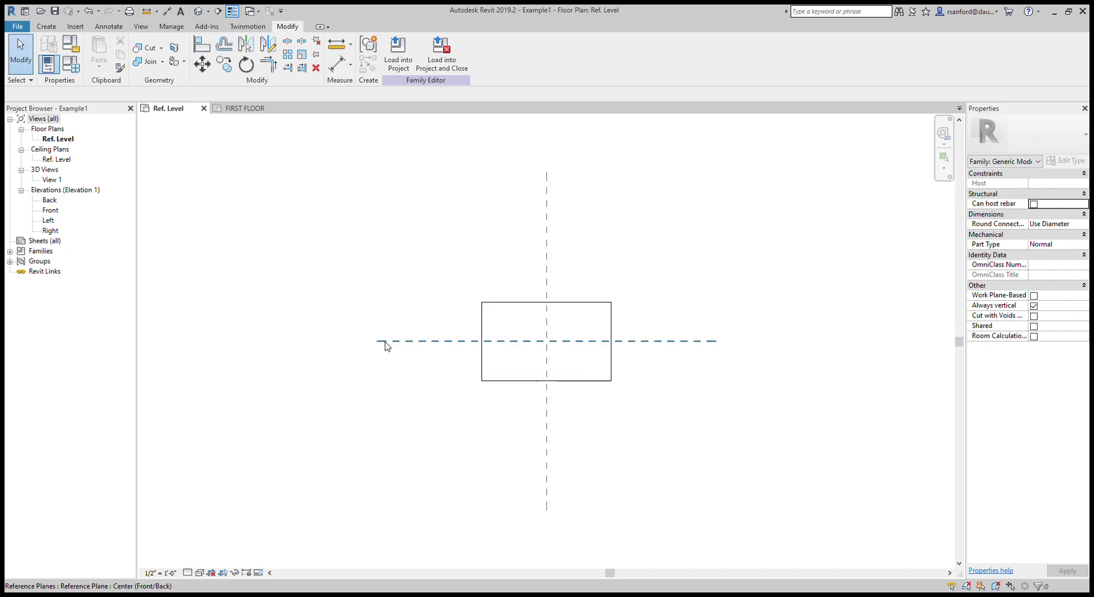
# Step: Inspect the rectangular extrusion by opening its sketch, finishing without changes, and viewing it in 3D
pyautogui.click(498, 304)
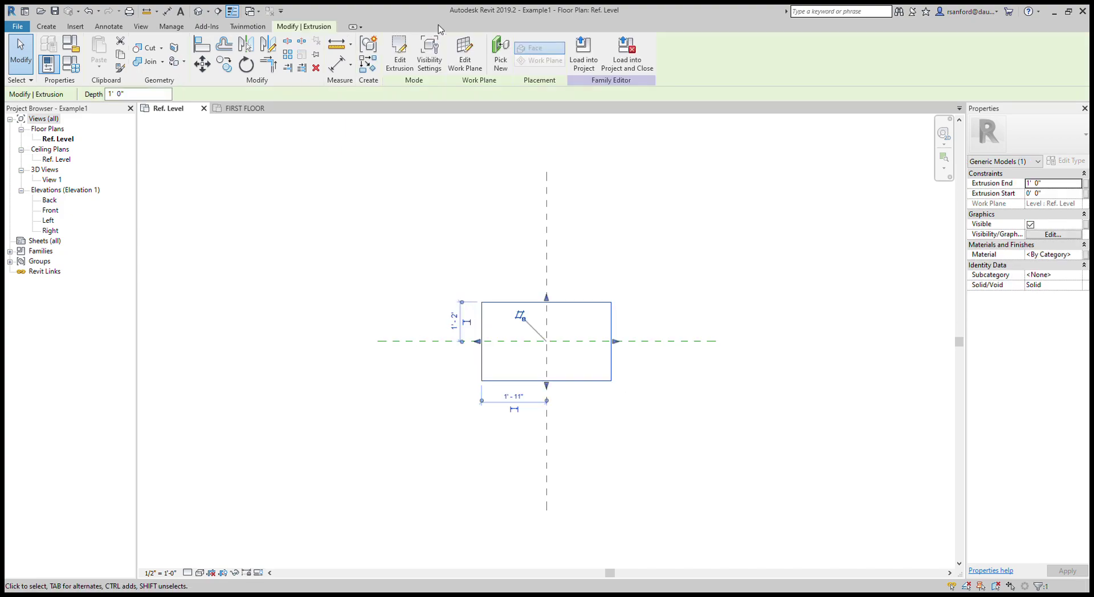
pyautogui.click(400, 54)
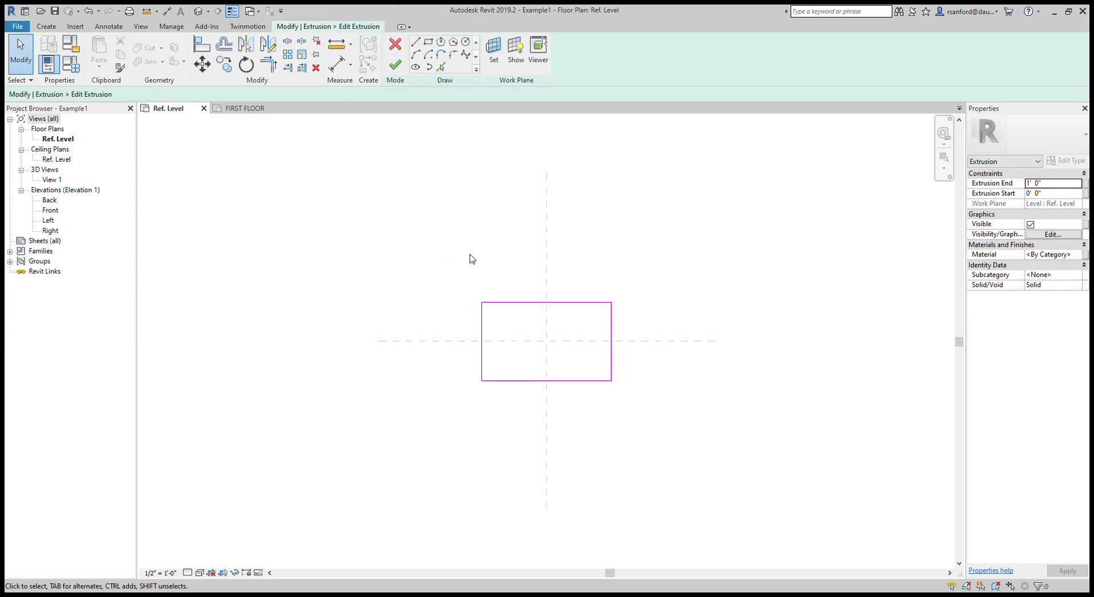
pyautogui.click(393, 67)
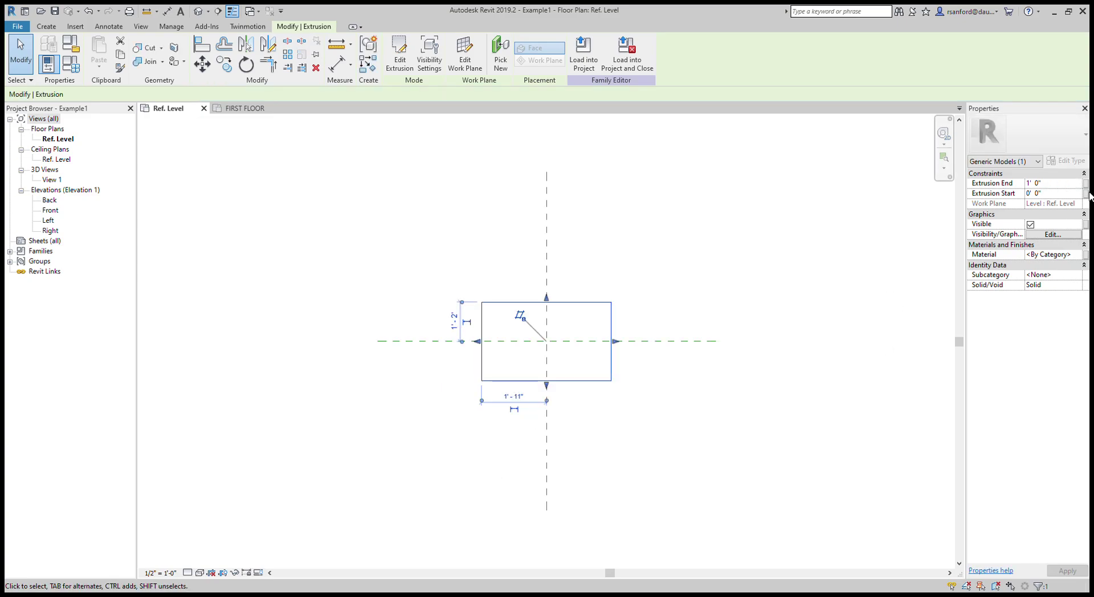
pyautogui.press('Escape')
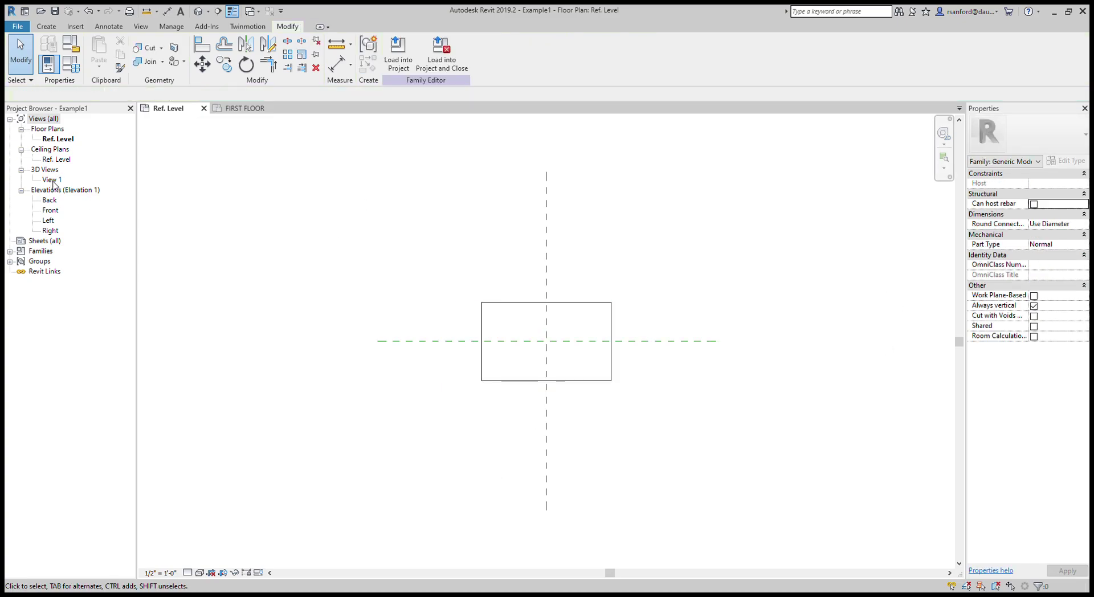
pyautogui.doubleClick(52, 180)
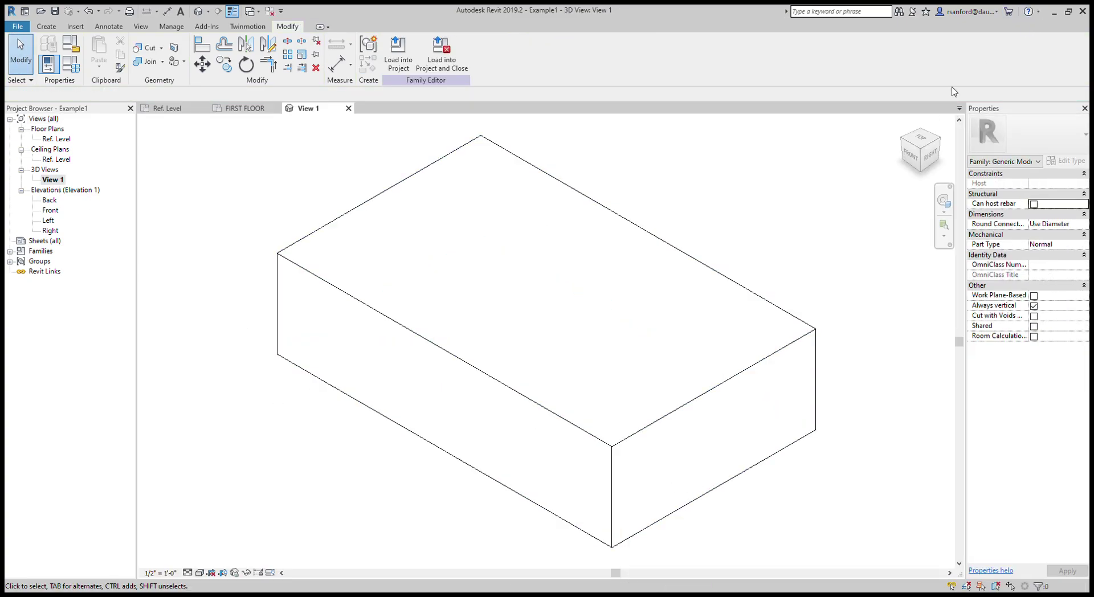
pyautogui.click(348, 108)
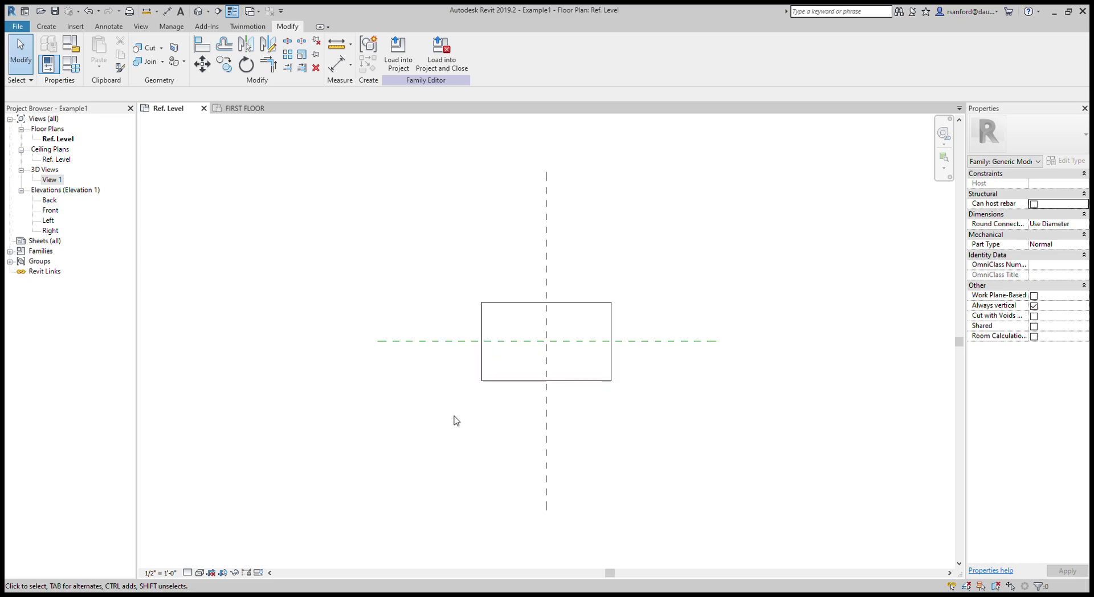
# Step: Inspect the properties of the Center (Left/Right) and Center (Front/Back) reference planes, including Is Reference and Defines Origin
pyautogui.click(546, 434)
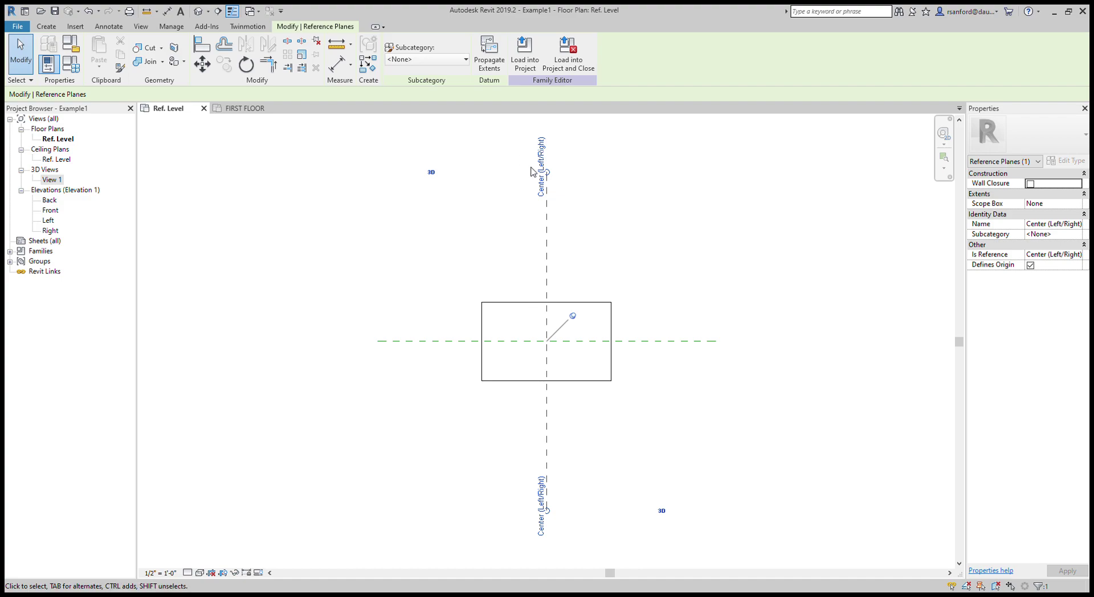
pyautogui.click(427, 342)
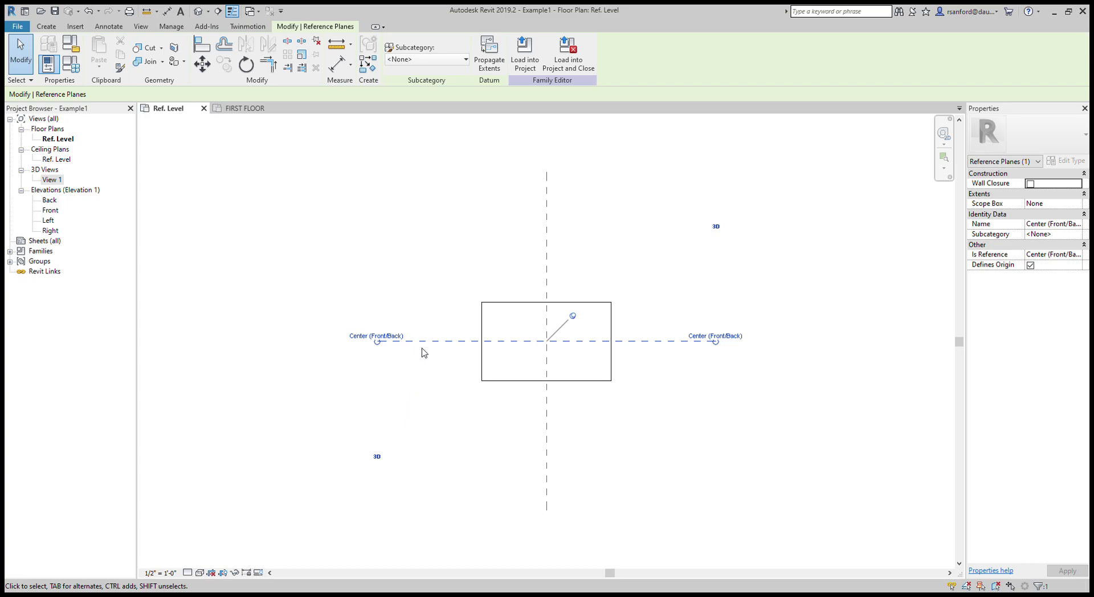
pyautogui.click(504, 434)
pyautogui.click(545, 405)
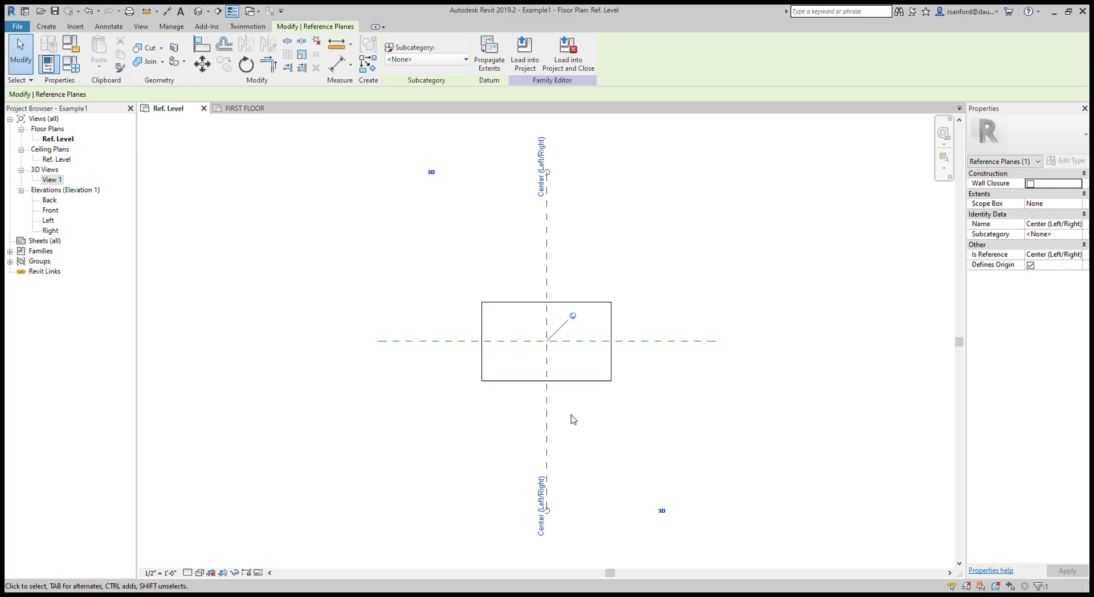
pyautogui.click(664, 342)
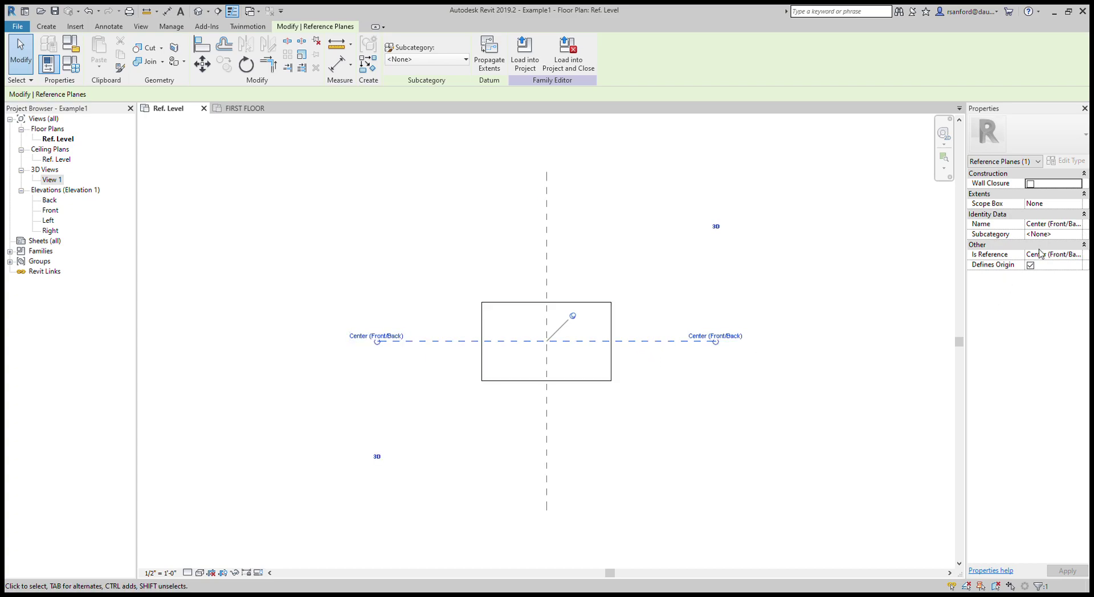
pyautogui.click(652, 442)
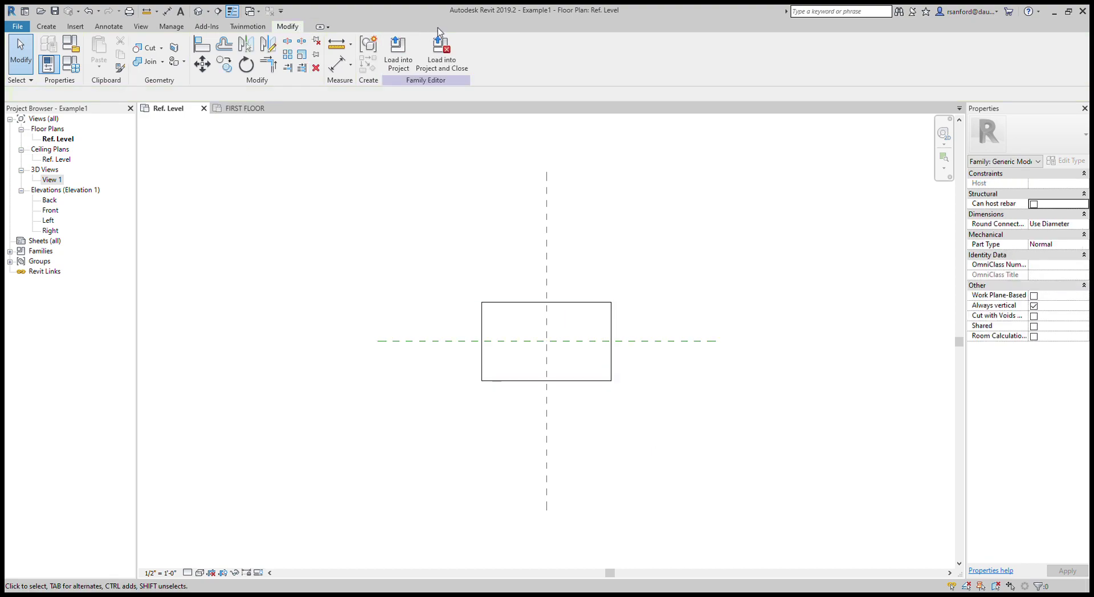
# Step: Load the Example1 family into the project and leave component placement
pyautogui.click(398, 53)
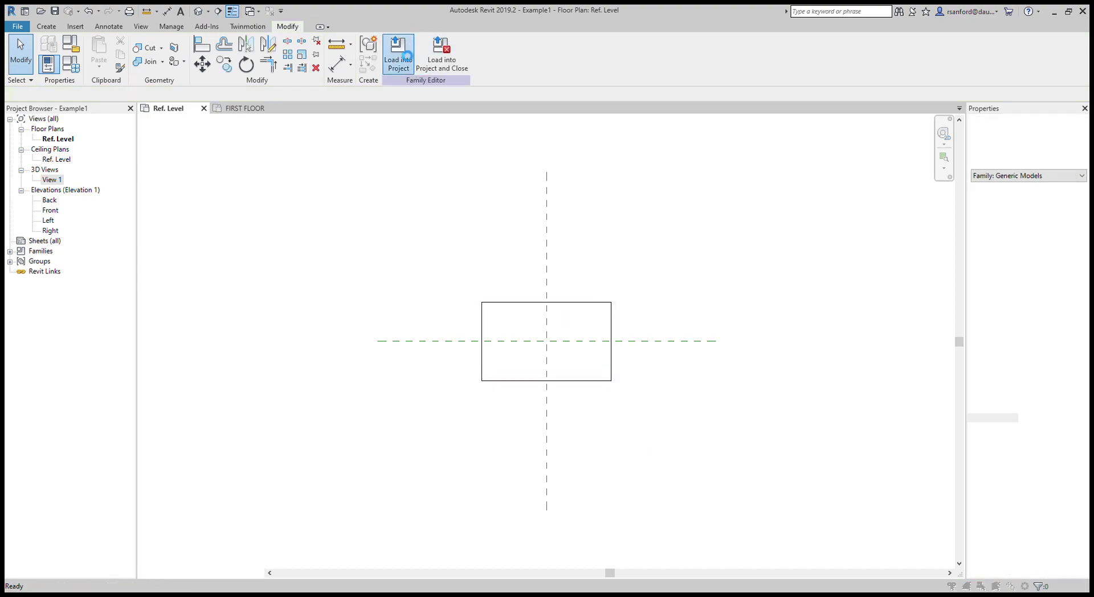
pyautogui.press('Escape')
pyautogui.press('Escape')
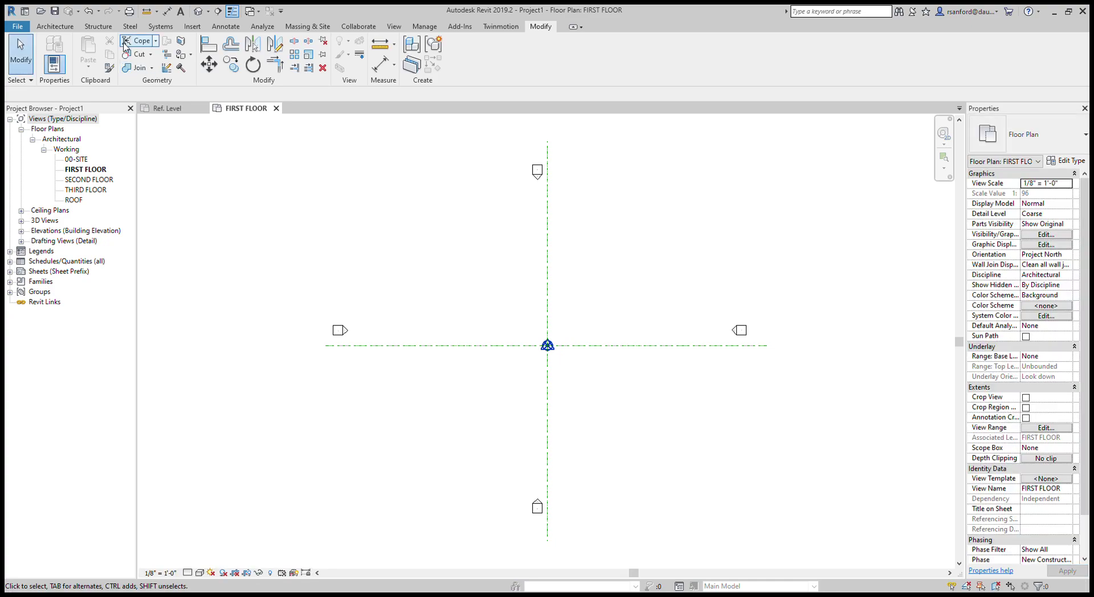
# Step: Place one Example1 component at the intersection of the two origin reference planes on the FIRST FLOOR plan
pyautogui.click(55, 26)
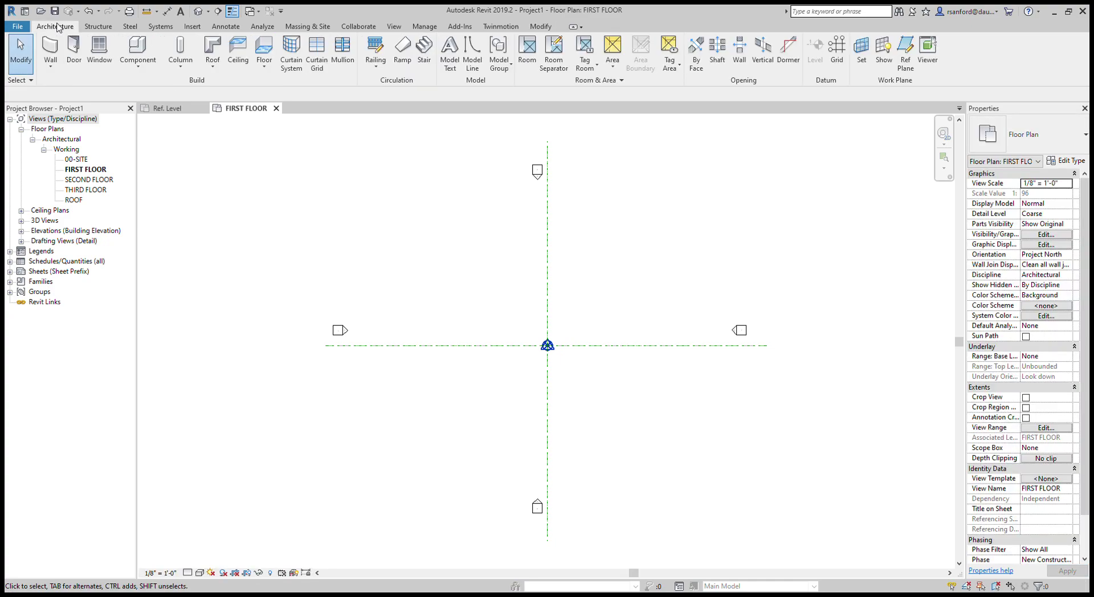
pyautogui.click(137, 49)
pyautogui.scroll(4, 481, 314)
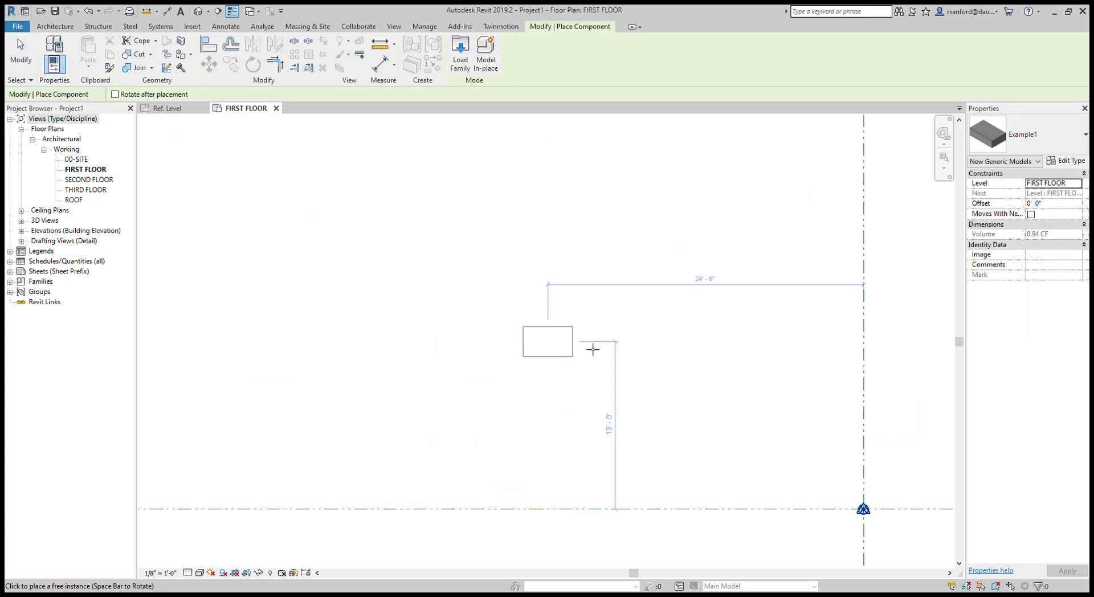
pyautogui.moveTo(618, 386); pyautogui.dragTo(430, 193, button='middle')
pyautogui.scroll(2, 625, 260)
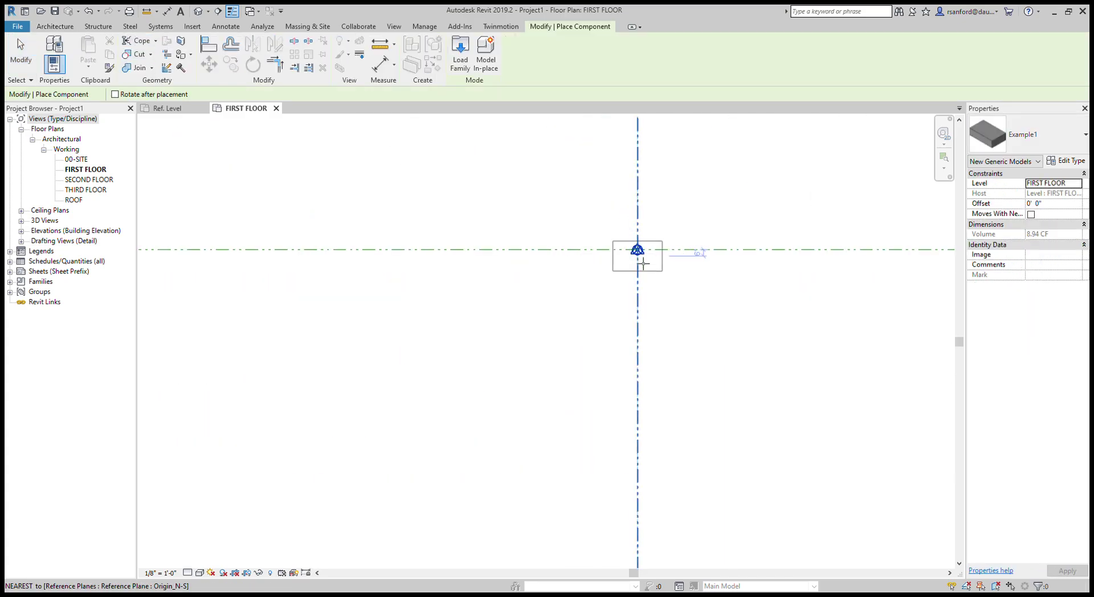
pyautogui.click(637, 249)
pyautogui.scroll(-1, 584, 356)
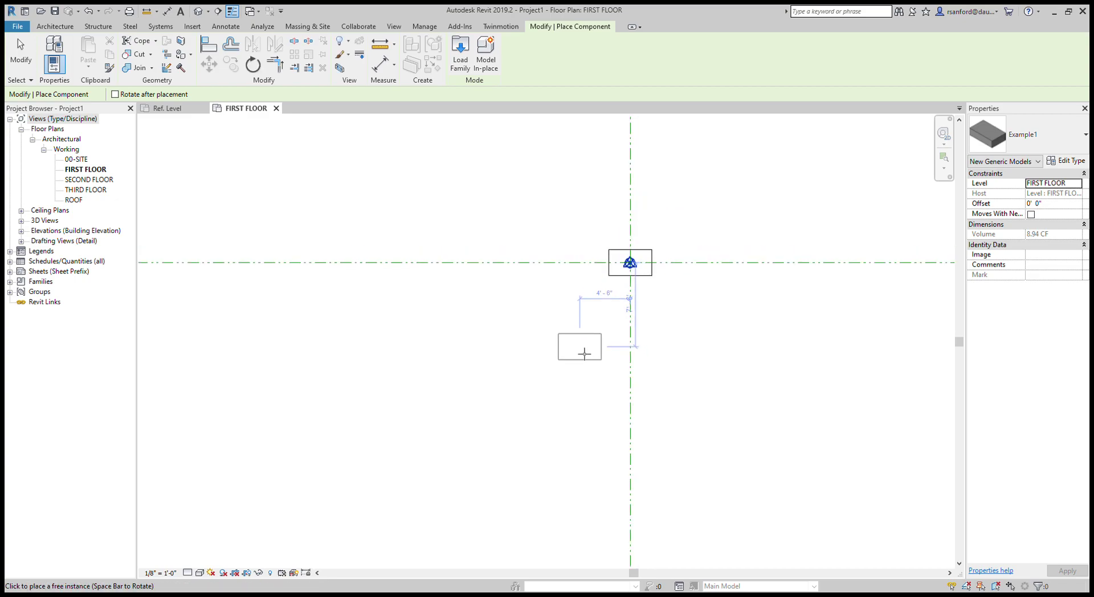
pyautogui.press('Escape')
# Step: Move the placed Example1 block freehand up and to the left of the origin
pyautogui.click(620, 278)
pyautogui.moveTo(621, 281); pyautogui.dragTo(545, 205)
pyautogui.click(366, 227)
# Step: Return to the family's Ref. Level plan and check the origin properties of both center reference planes
pyautogui.click(182, 111)
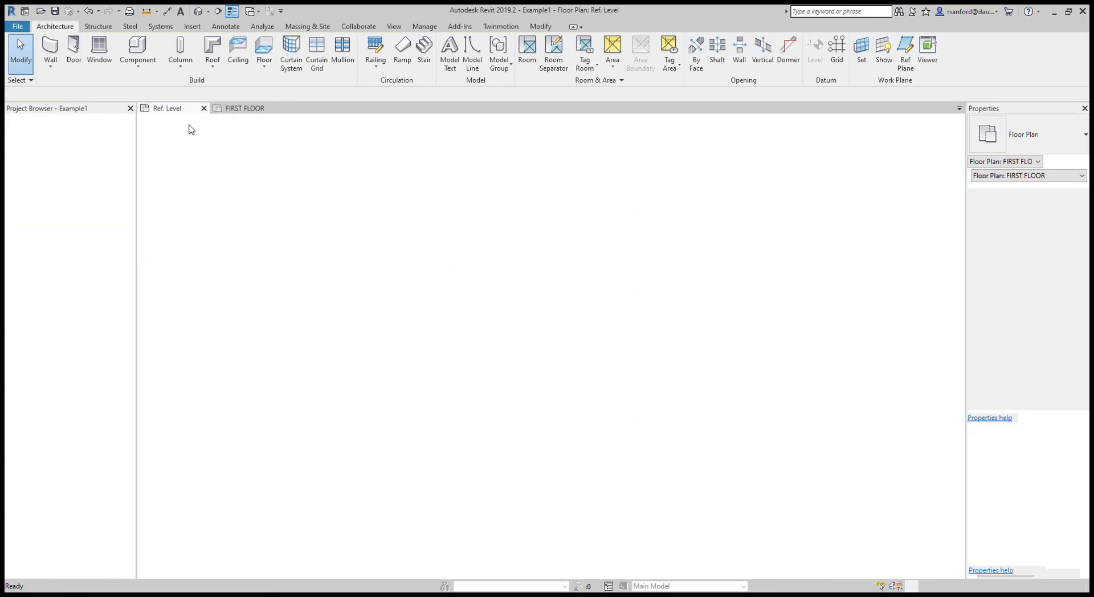
pyautogui.click(551, 420)
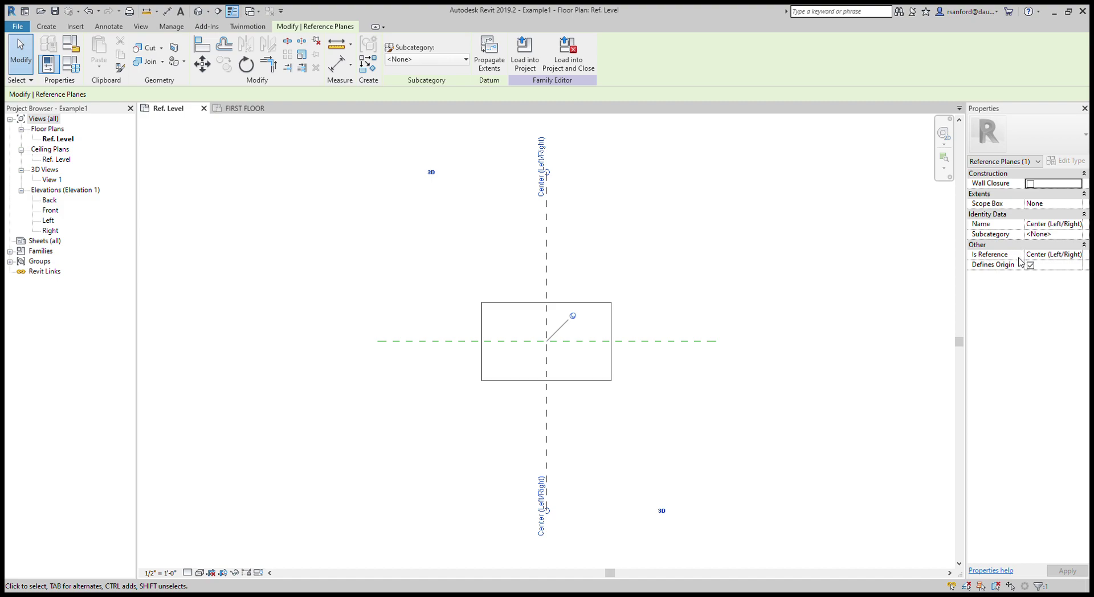
pyautogui.click(772, 456)
pyautogui.click(629, 341)
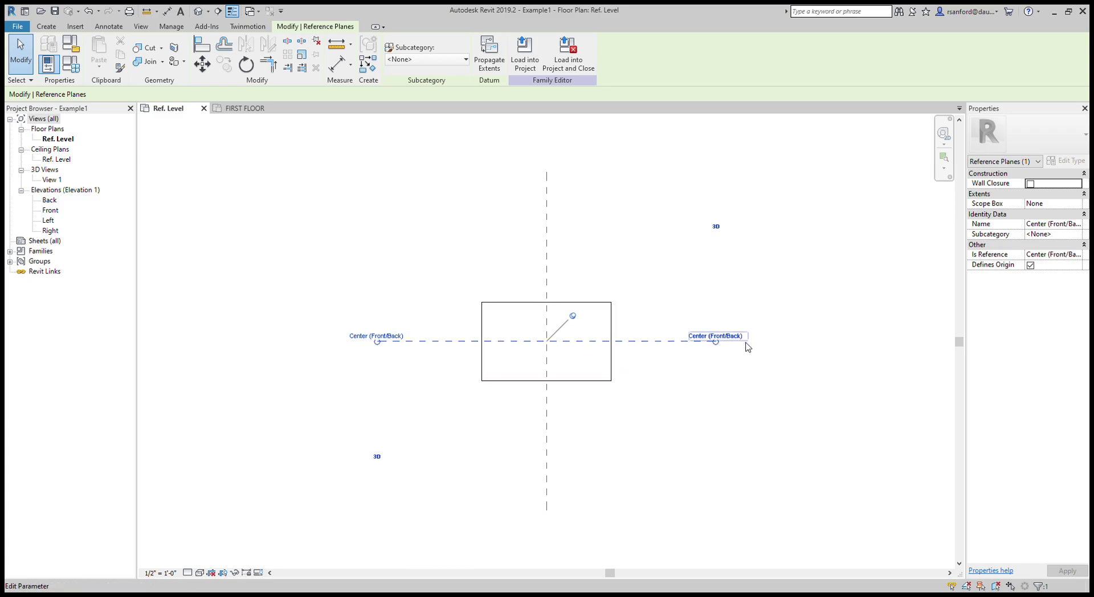
pyautogui.click(602, 185)
# Step: On the FIRST FLOOR plan, align the Example1 block's Center (Left/Right) reference with the vertical origin reference plane
pyautogui.click(239, 113)
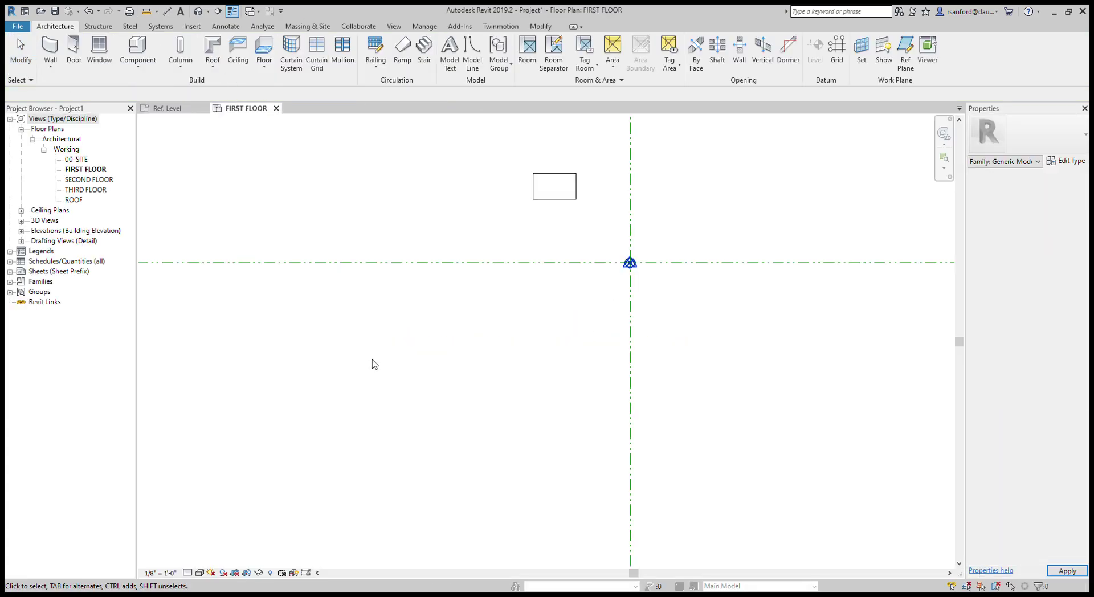
pyautogui.moveTo(529, 304); pyautogui.dragTo(471, 401, button='middle')
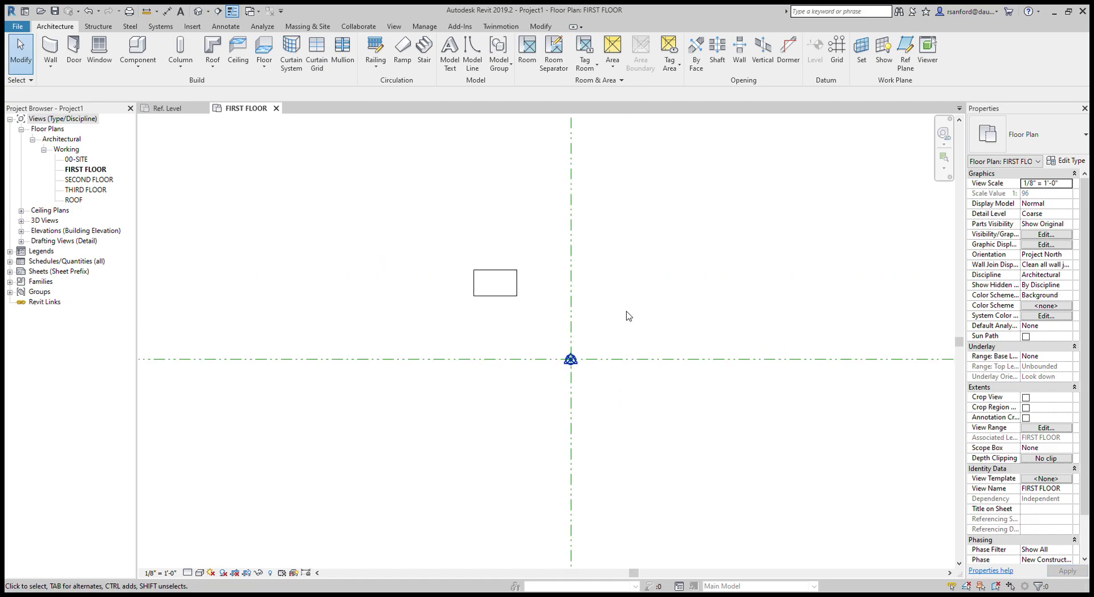
pyautogui.click(541, 28)
pyautogui.click(207, 41)
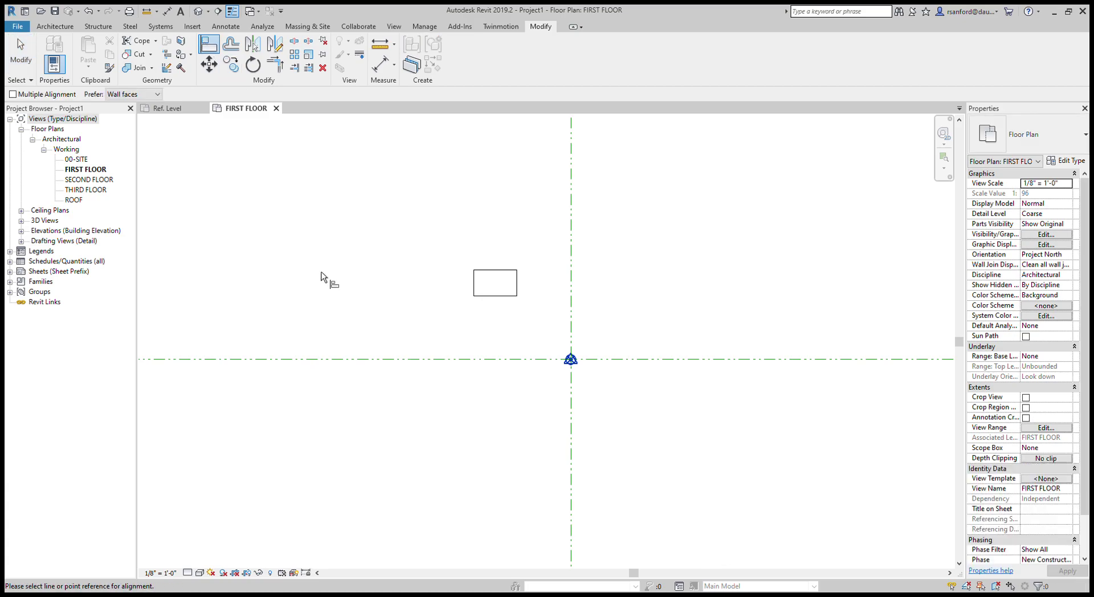
pyautogui.click(571, 290)
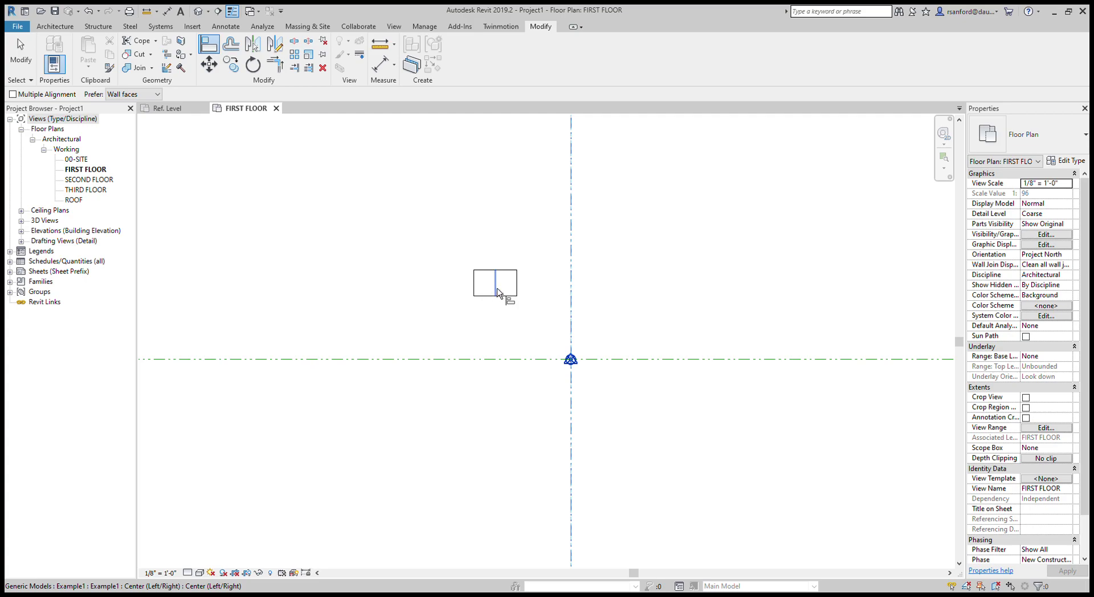
pyautogui.click(495, 292)
pyautogui.click(472, 365)
pyautogui.press('Escape')
pyautogui.press('Escape')
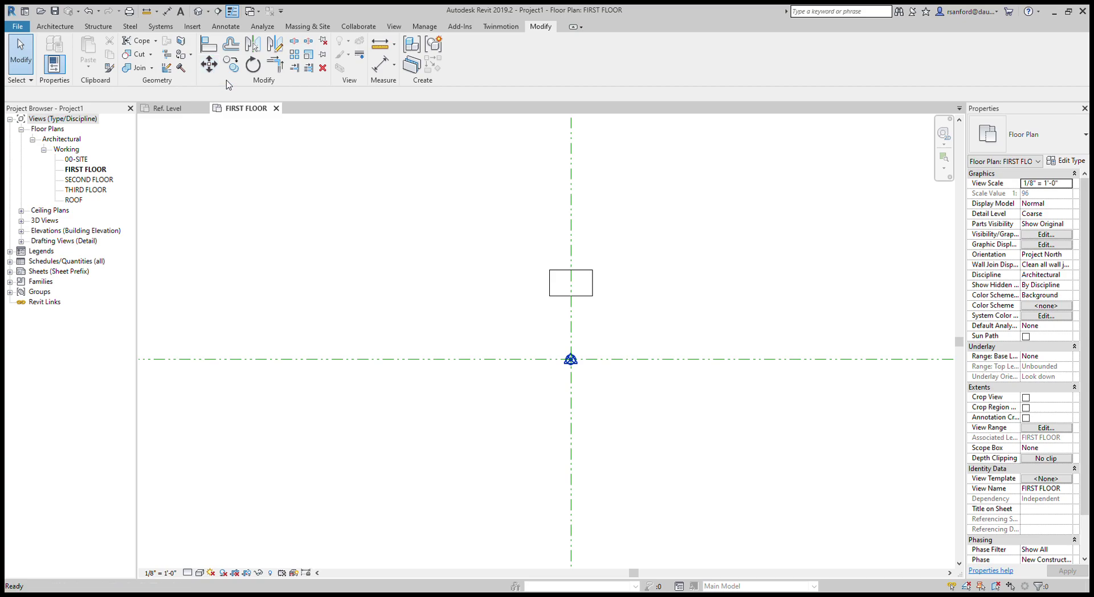
pyautogui.click(209, 64)
pyautogui.scroll(3, 555, 292)
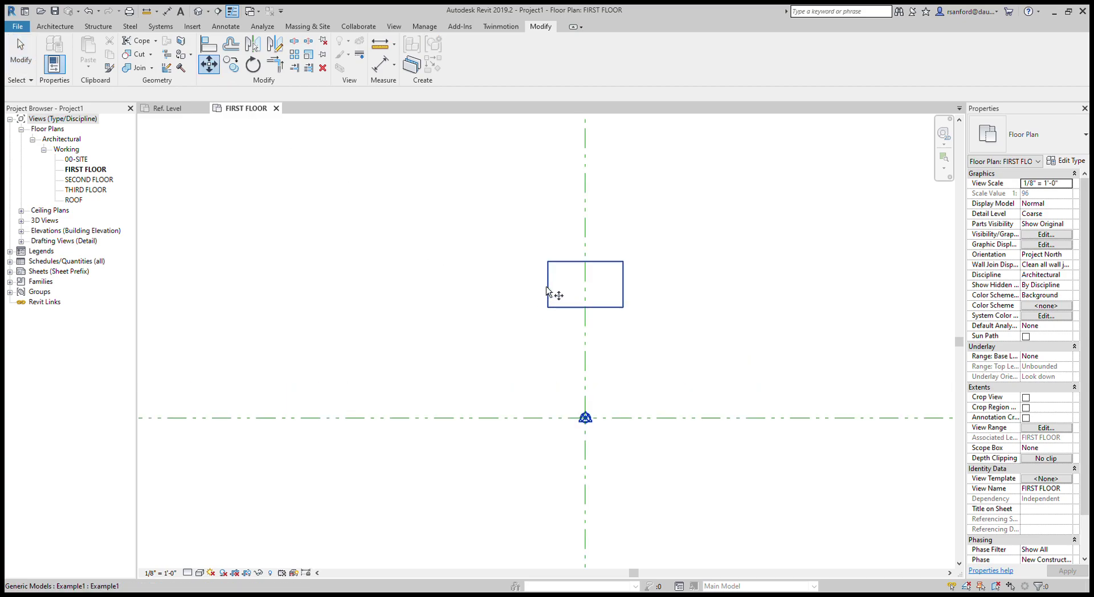
pyautogui.press('Escape')
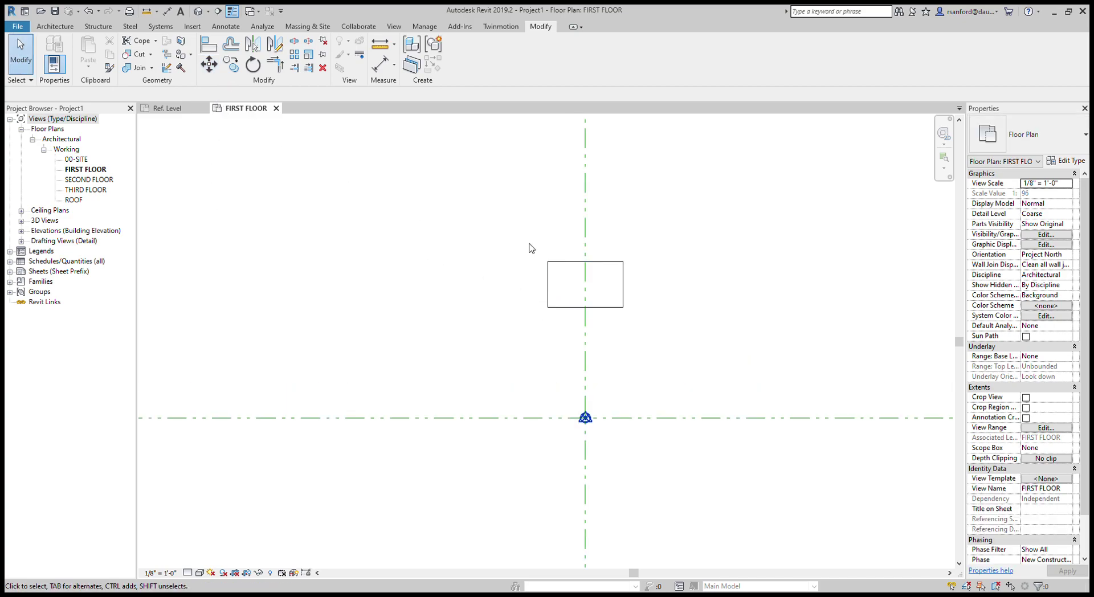
# Step: Move the Example1 block down onto the horizontal origin reference plane, just left of the vertical plane
pyautogui.click(559, 268)
pyautogui.click(210, 64)
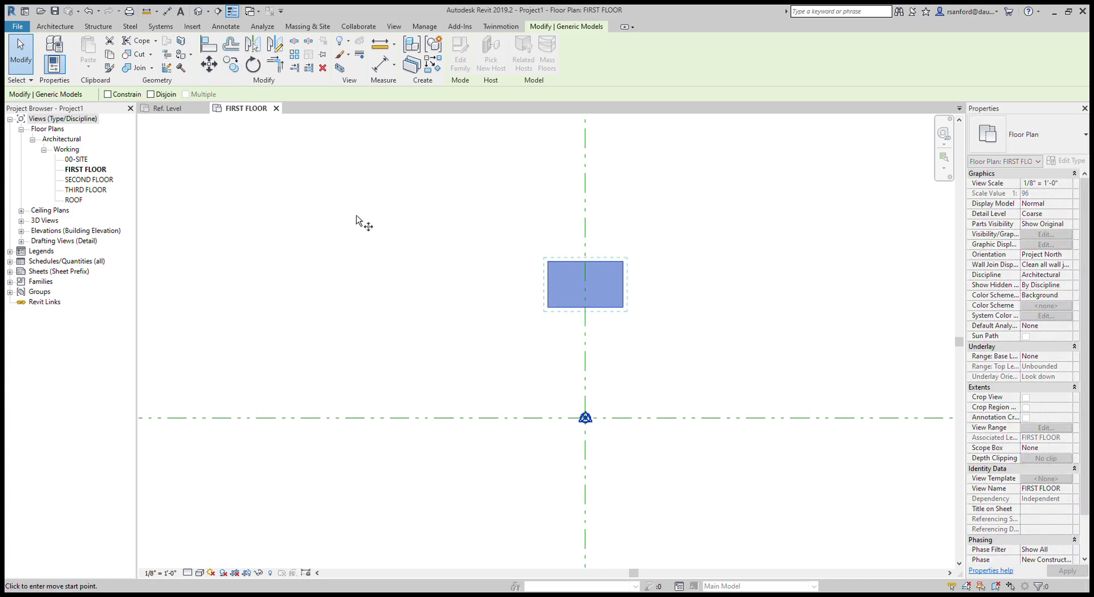
pyautogui.click(562, 285)
pyautogui.click(525, 423)
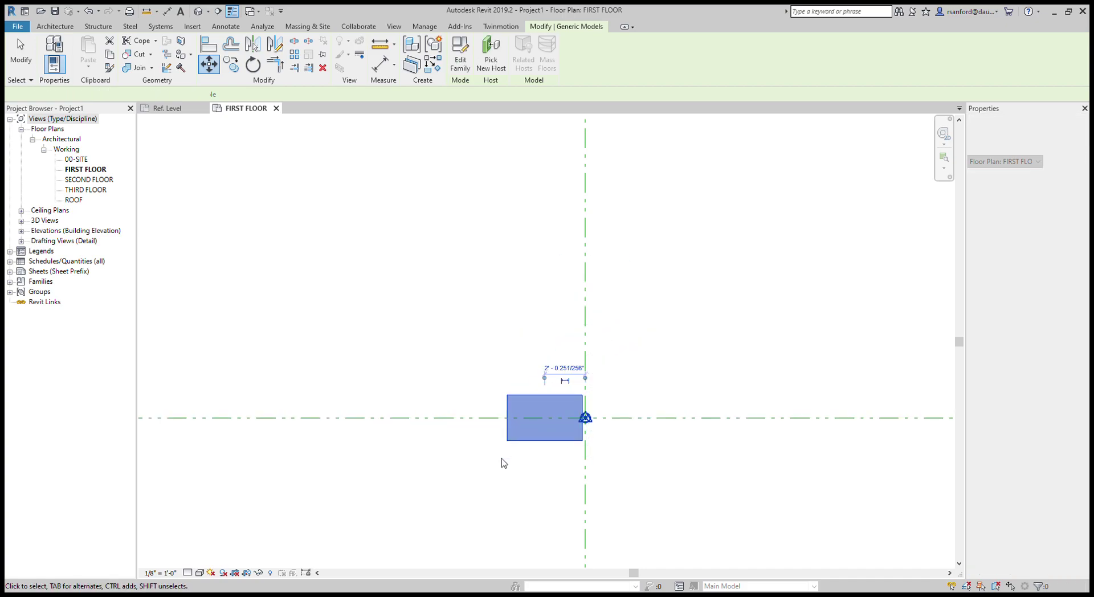
pyautogui.press('Escape')
# Step: Shift the Example1 block freehand up and to the left, clear of both origin reference planes
pyautogui.scroll(2, 510, 442)
pyautogui.click(513, 433)
pyautogui.moveTo(515, 437); pyautogui.dragTo(411, 313)
pyautogui.click(241, 278)
pyautogui.moveTo(414, 314); pyautogui.dragTo(463, 329, button='middle')
pyautogui.scroll(-2, 434, 342)
# Step: In the family's Ref. Level plan, move the extrusion off-center, its left edge about 0'-10" and upper edge about 0'-7" from the center planes
pyautogui.click(167, 108)
pyautogui.click(507, 382)
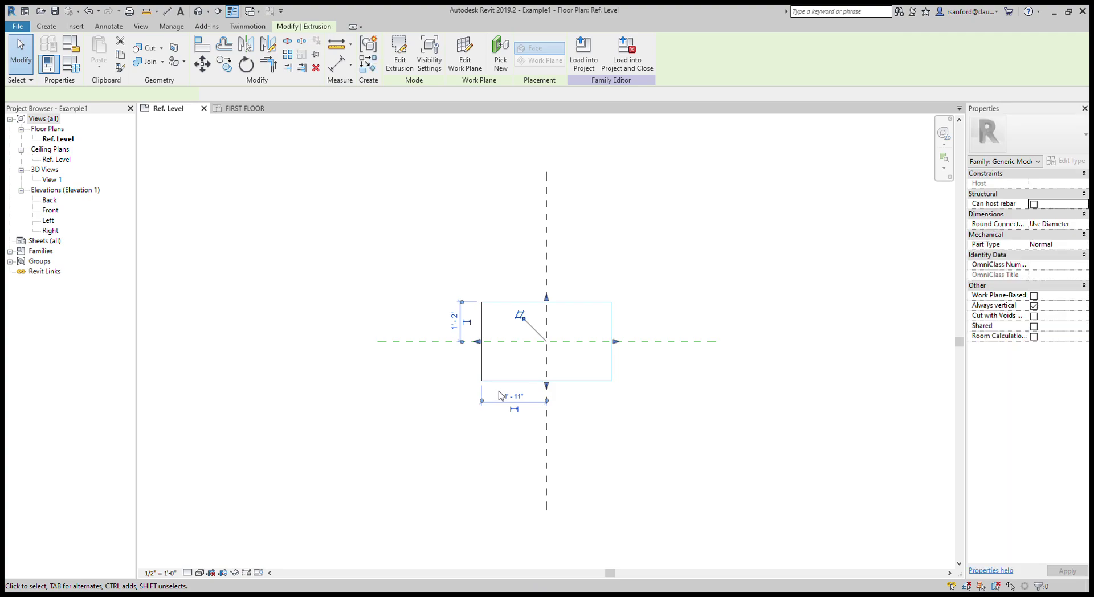
pyautogui.moveTo(508, 382); pyautogui.dragTo(550, 408)
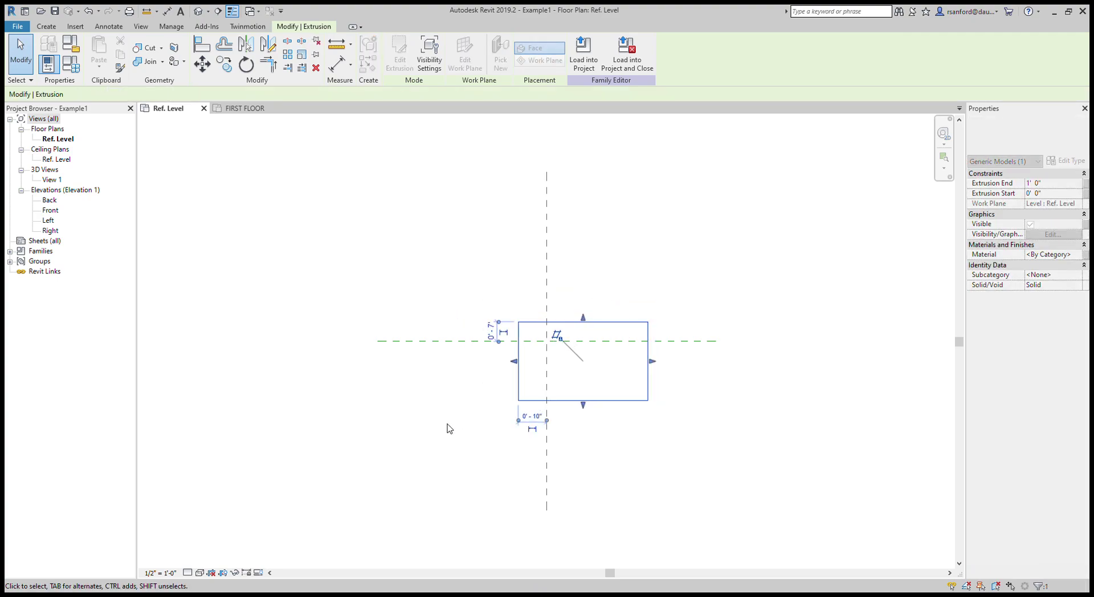
pyautogui.click(427, 427)
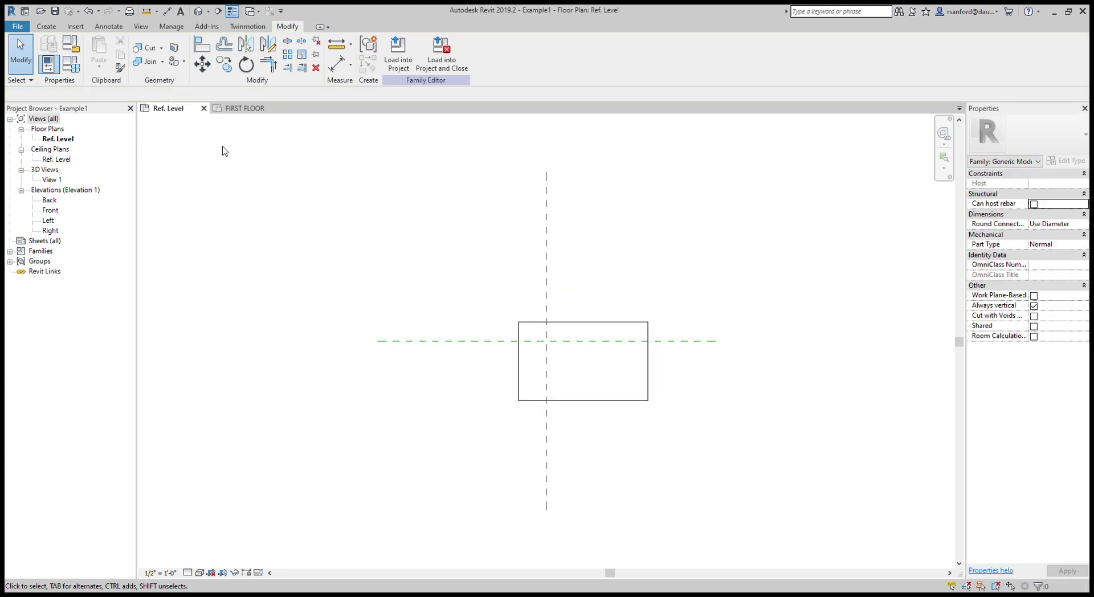
# Step: Reload the modified Example1 family into the project, replacing the loaded version, and leave component placement
pyautogui.click(398, 53)
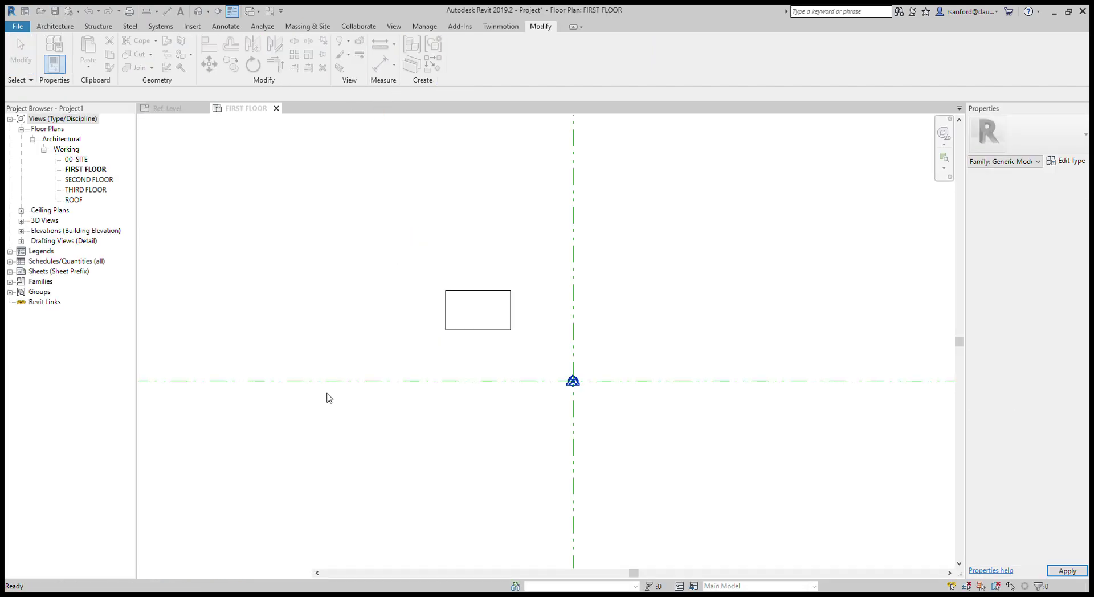
pyautogui.click(399, 385)
pyautogui.press('Escape')
pyautogui.press('Escape')
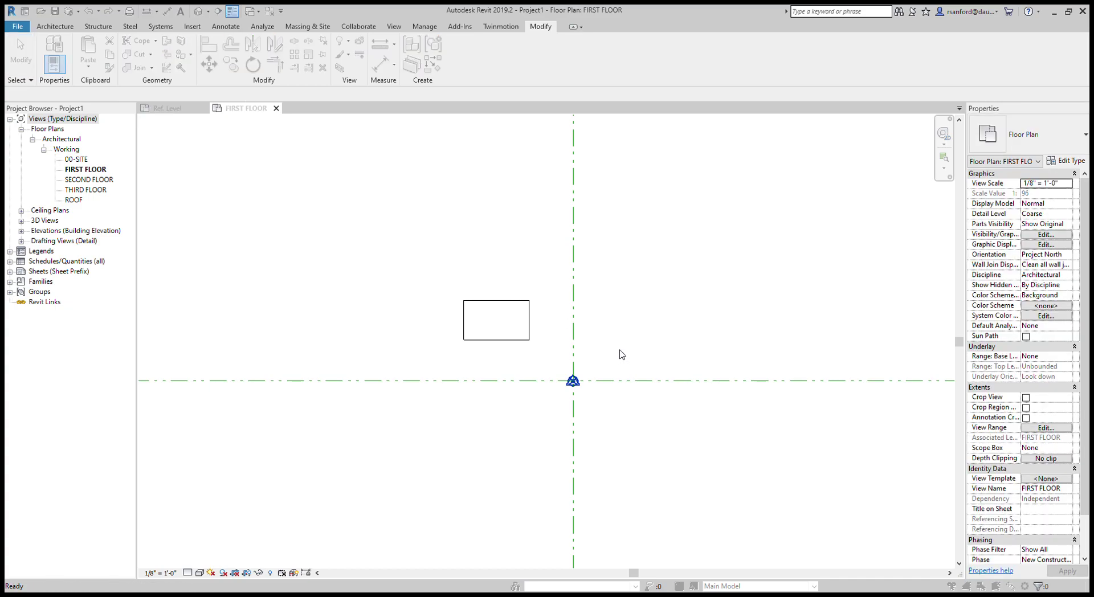
# Step: Align the Example1 block's center references to the vertical and horizontal origin reference planes, then end the Align command
pyautogui.press('a')
pyautogui.press('l')
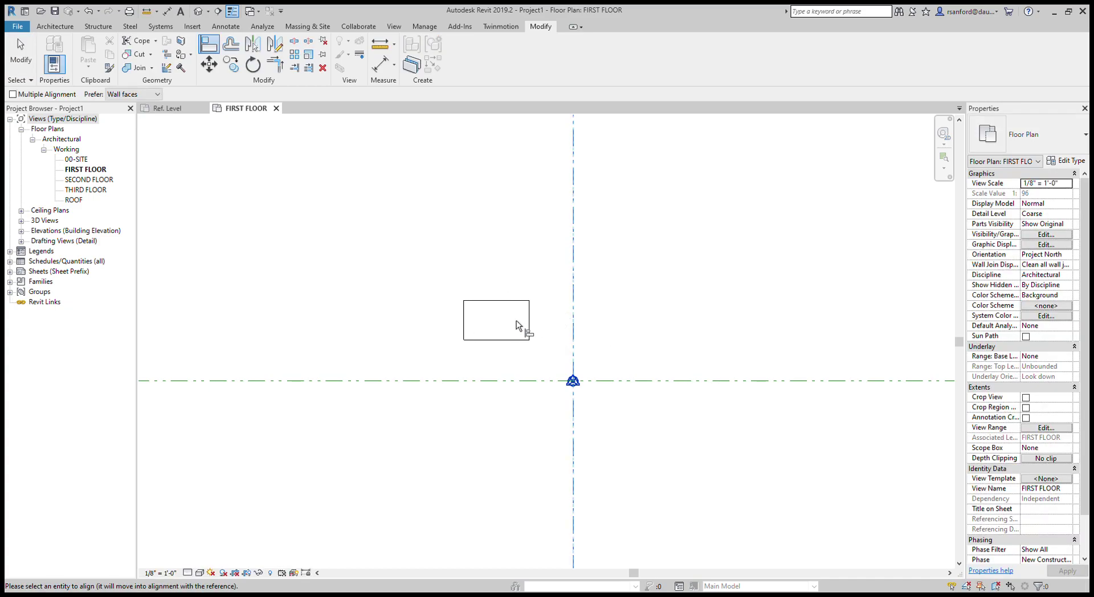
pyautogui.click(480, 330)
pyautogui.click(511, 380)
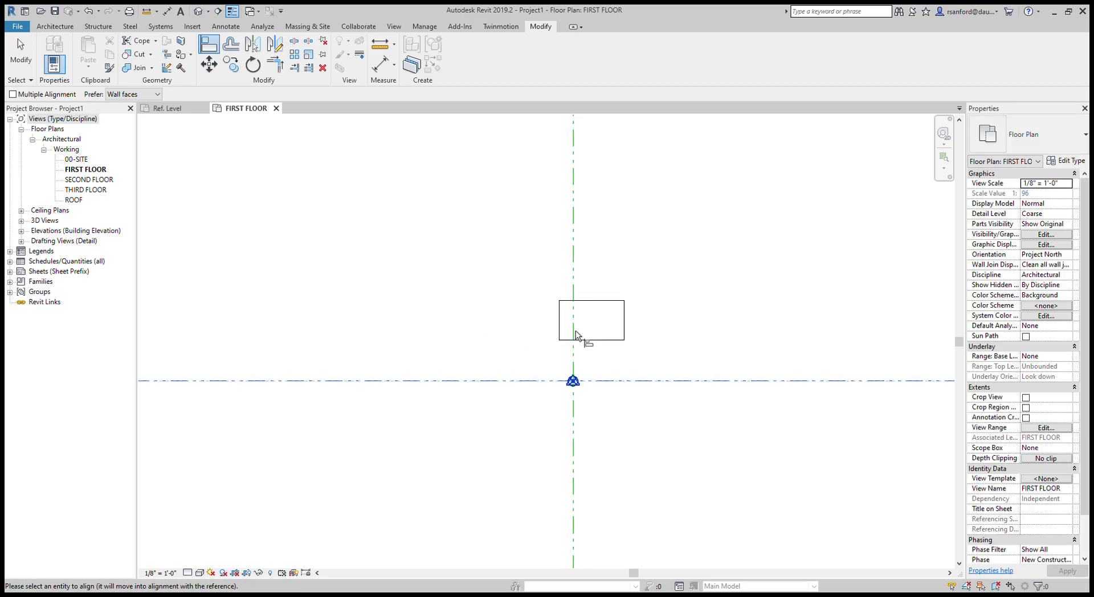
pyautogui.click(592, 315)
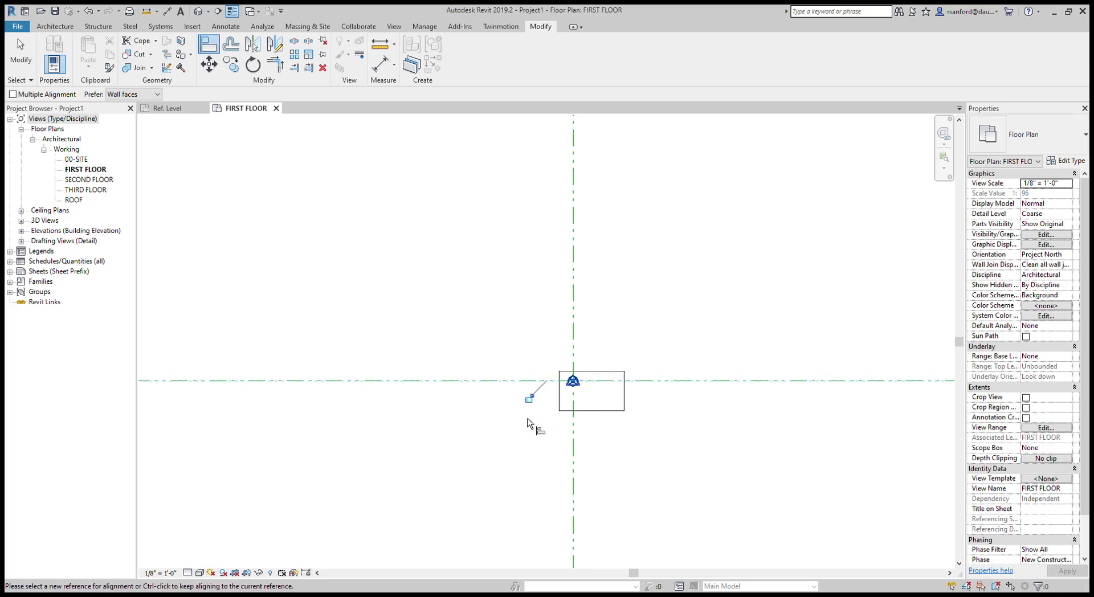
pyautogui.press('Escape')
pyautogui.press('Escape')
# Step: Shift the Example1 block freehand up and to the left of the project origin, then deselect it
pyautogui.click(558, 402)
pyautogui.moveTo(558, 401); pyautogui.dragTo(455, 319)
pyautogui.press('Escape')
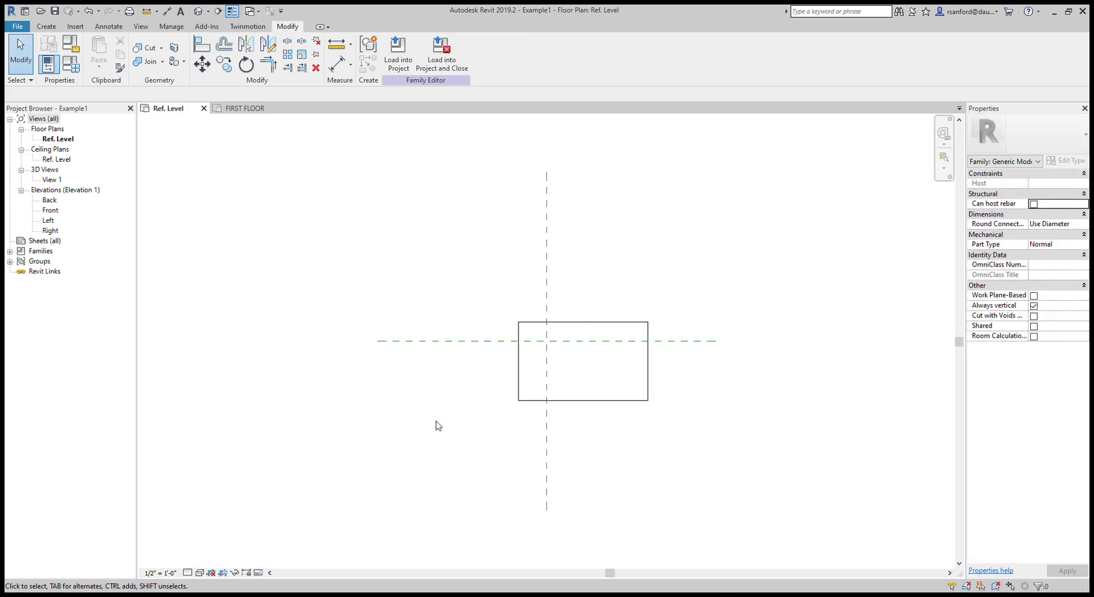
# Step: In the family's Ref. Level plan, move the extrusion up and then left so its upper-edge midpoint meets the Center (Left/Right) plane
pyautogui.click(518, 383)
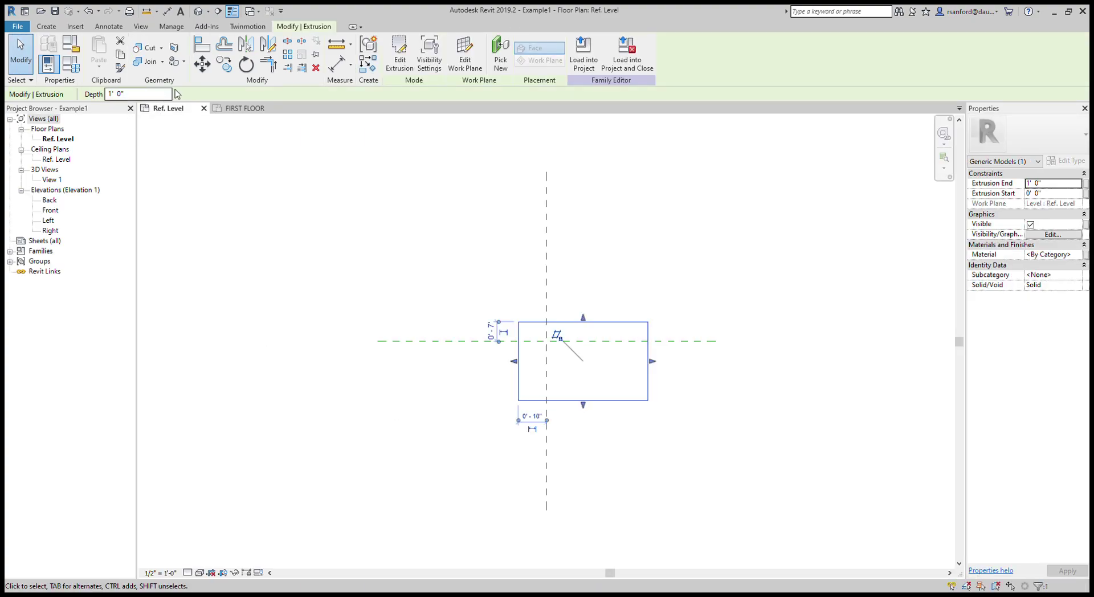
pyautogui.click(202, 64)
pyautogui.click(583, 321)
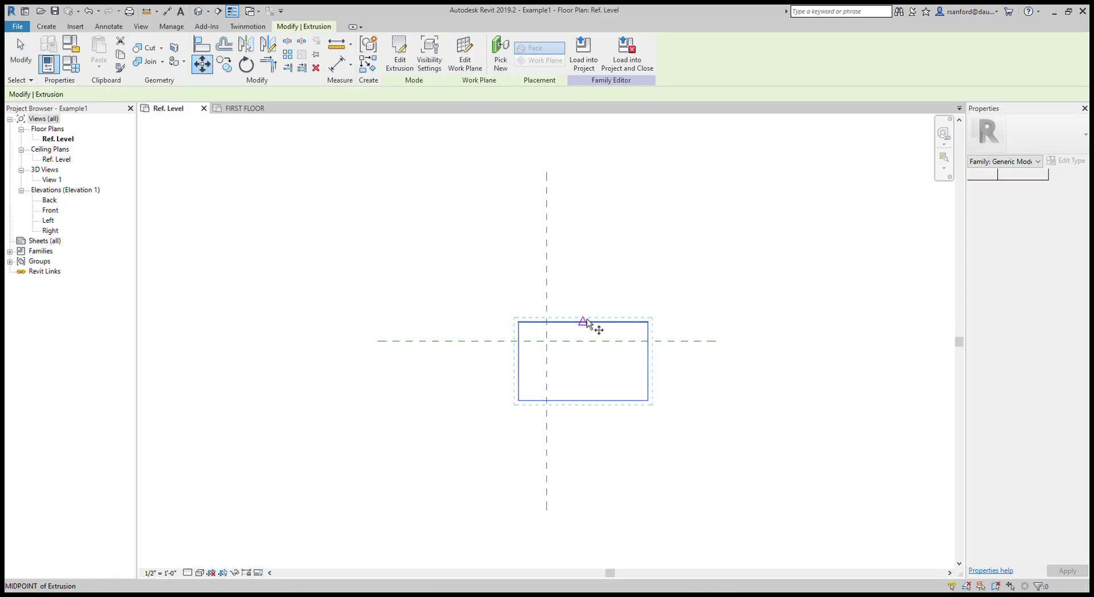
pyautogui.click(584, 305)
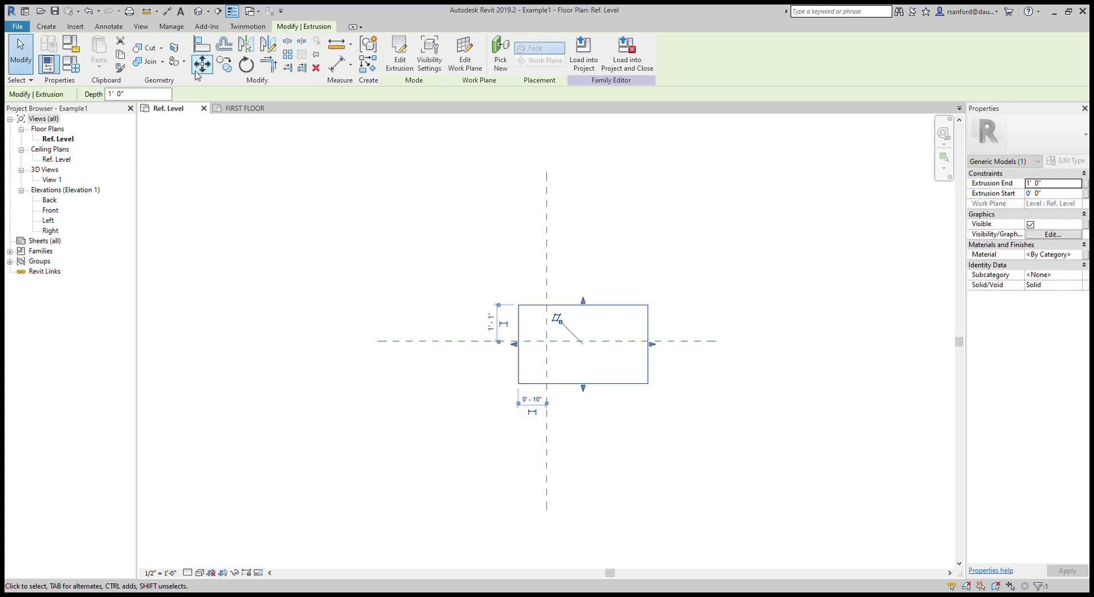
pyautogui.press('Escape')
pyautogui.click(583, 305)
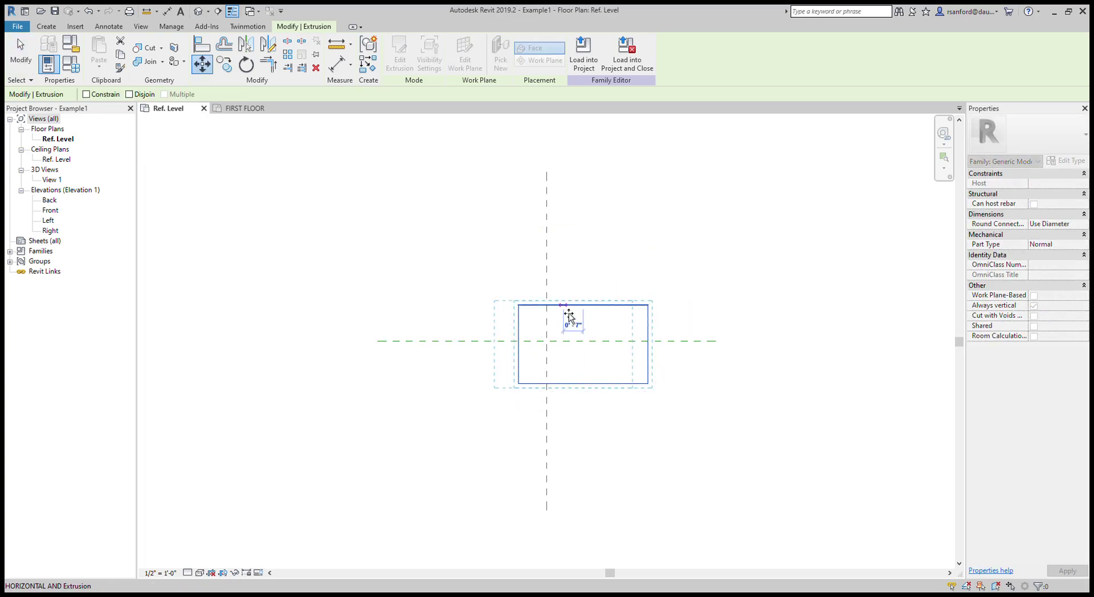
pyautogui.click(548, 307)
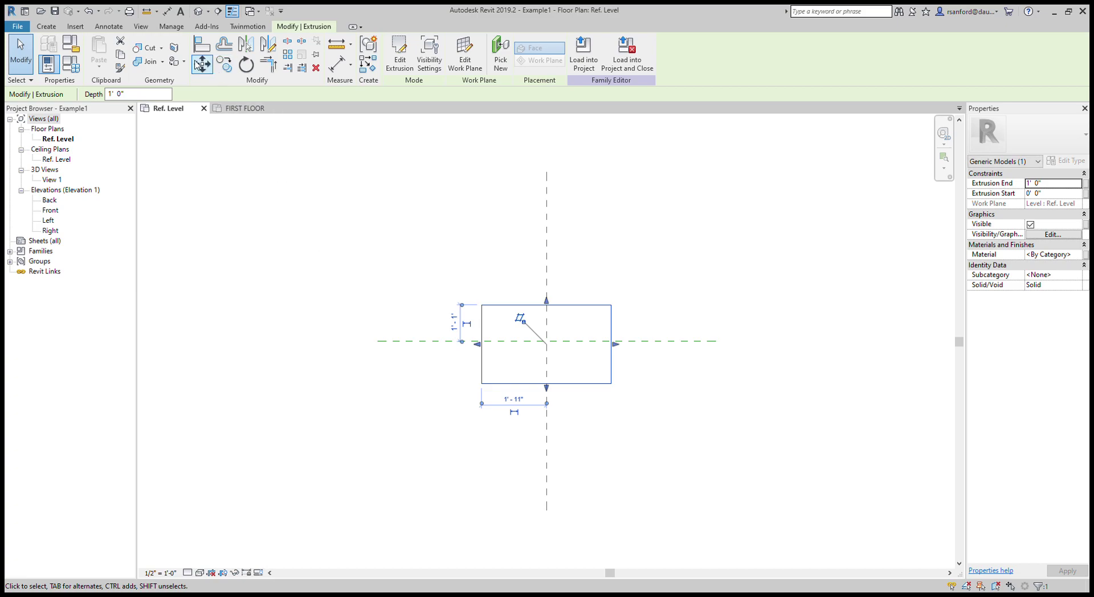
# Step: Move the extrusion from its left-edge midpoint onto the Center (Front/Back) plane, centering it on both planes, then deselect it
pyautogui.press('m')
pyautogui.press('v')
pyautogui.click(482, 344)
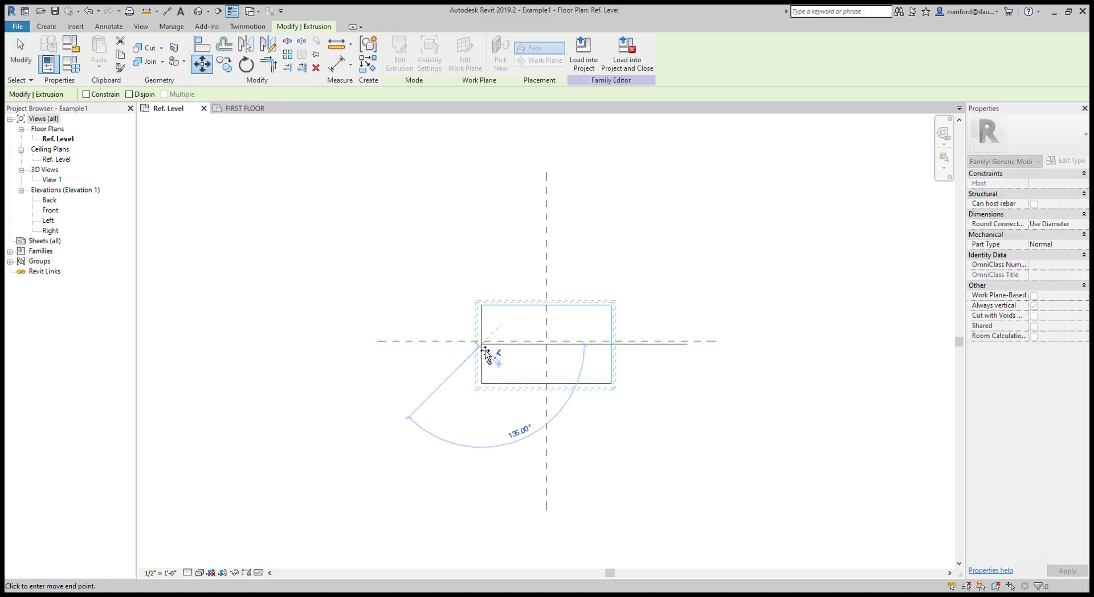
pyautogui.press('Escape')
pyautogui.scroll(3, 461, 368)
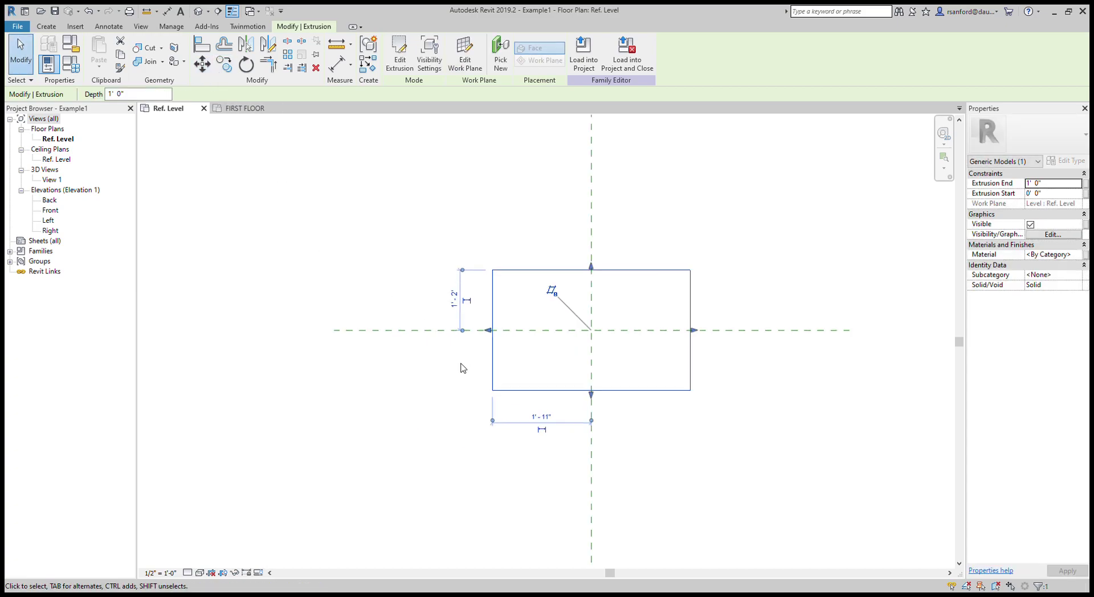
pyautogui.press('Escape')
pyautogui.click(499, 349)
pyautogui.scroll(-2, 441, 404)
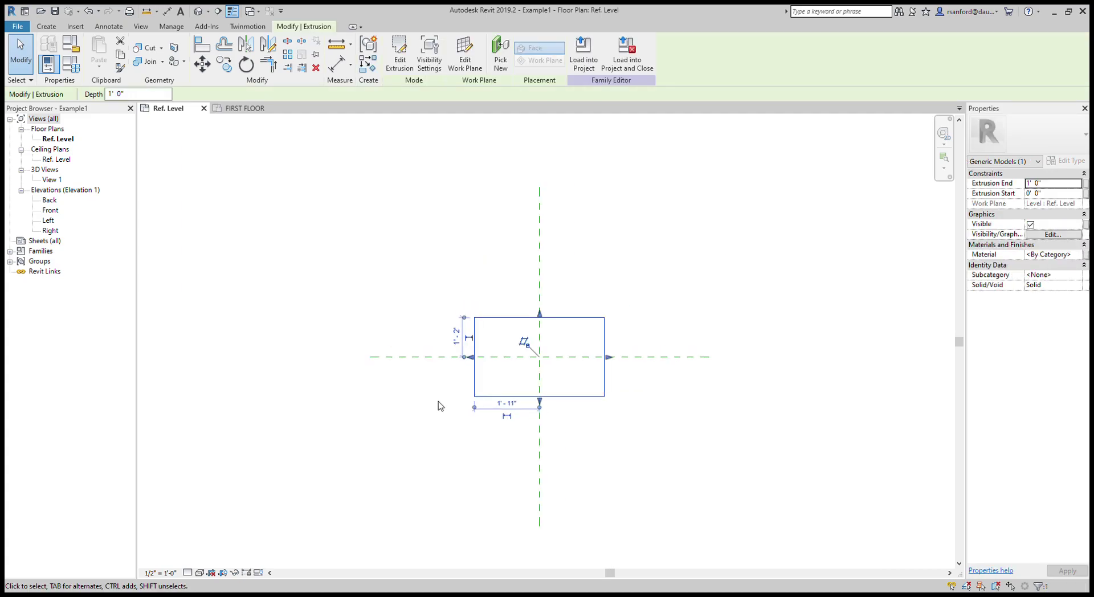
pyautogui.press('Escape')
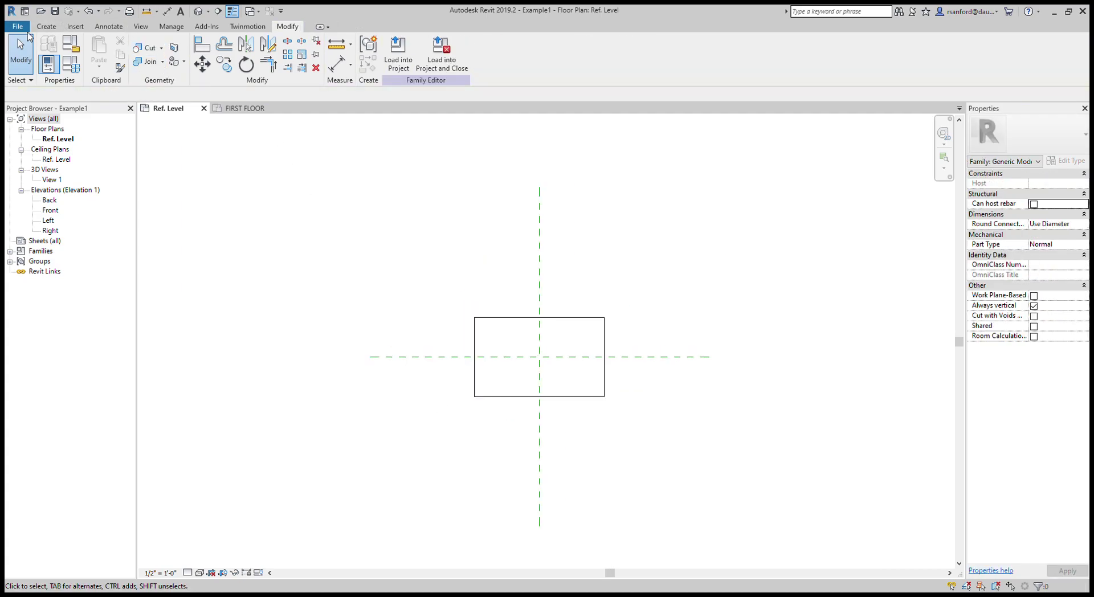
# Step: Draw a vertical reference plane along the extrusion's left edge, from the upper-left corner to just below the lower edge
pyautogui.click(47, 27)
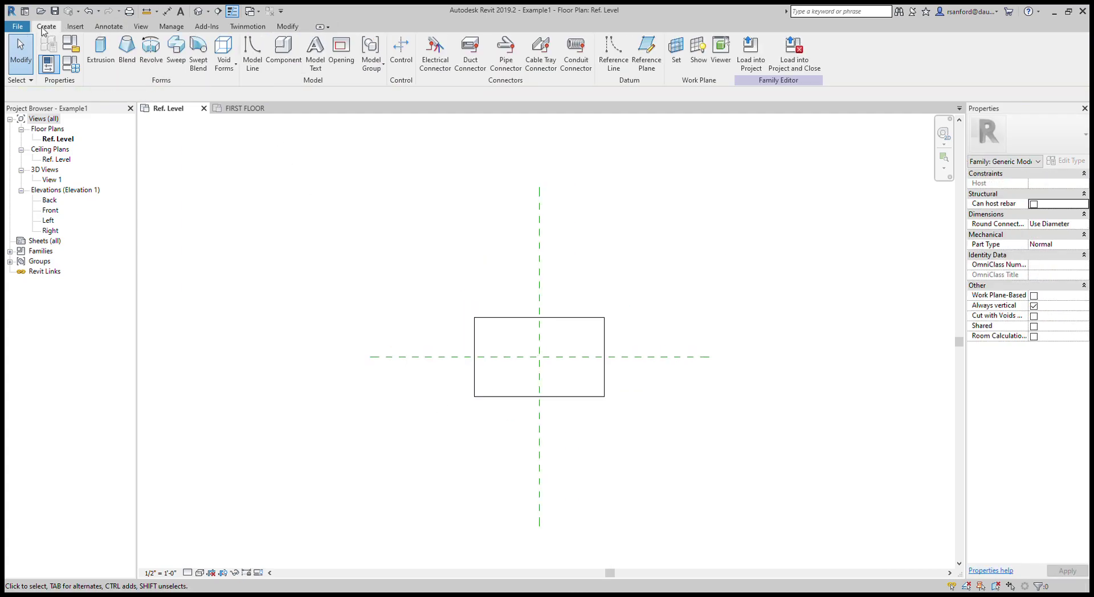
pyautogui.click(646, 49)
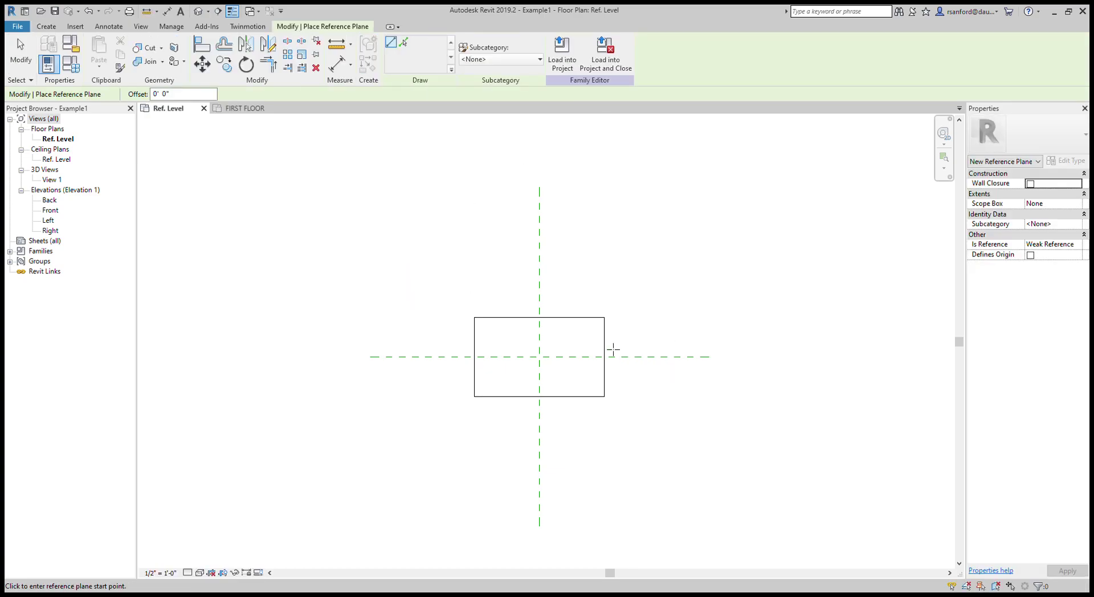
pyautogui.click(474, 318)
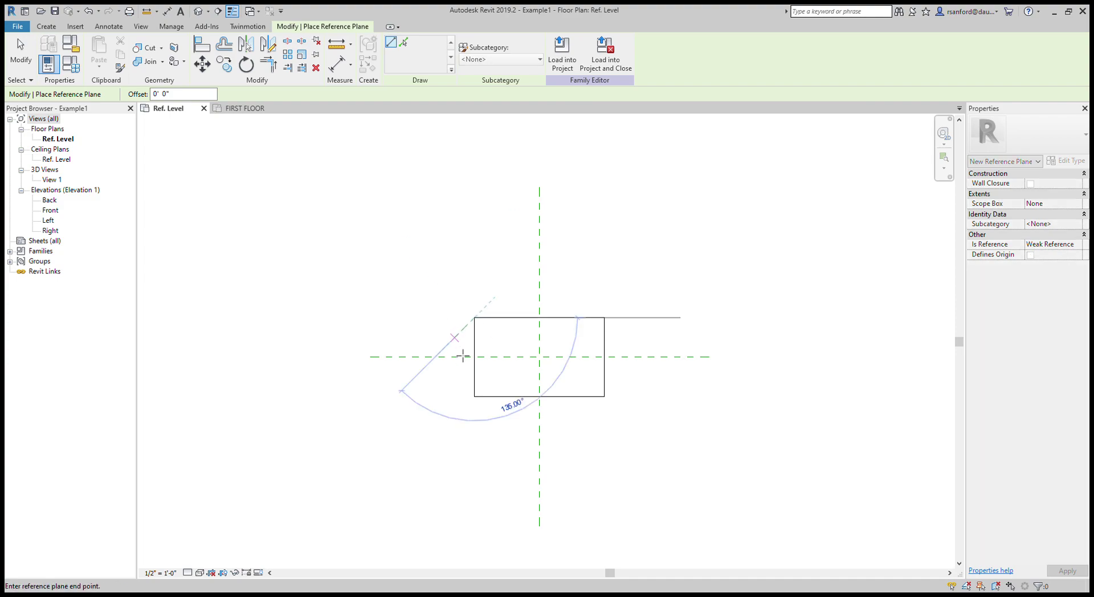
pyautogui.click(478, 435)
pyautogui.press('Escape')
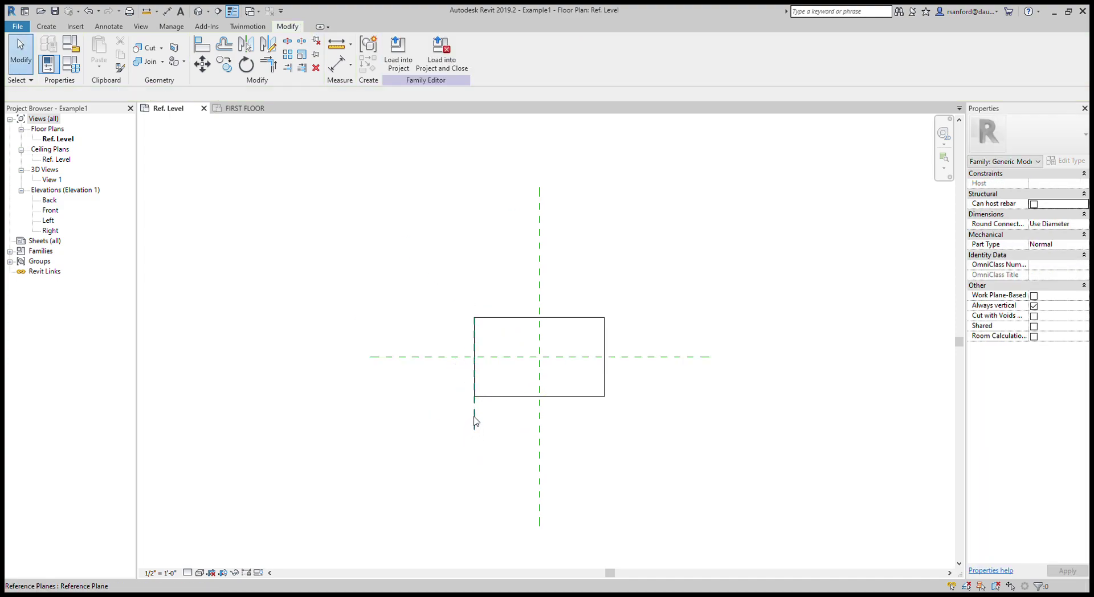
pyautogui.click(474, 422)
pyautogui.click(224, 44)
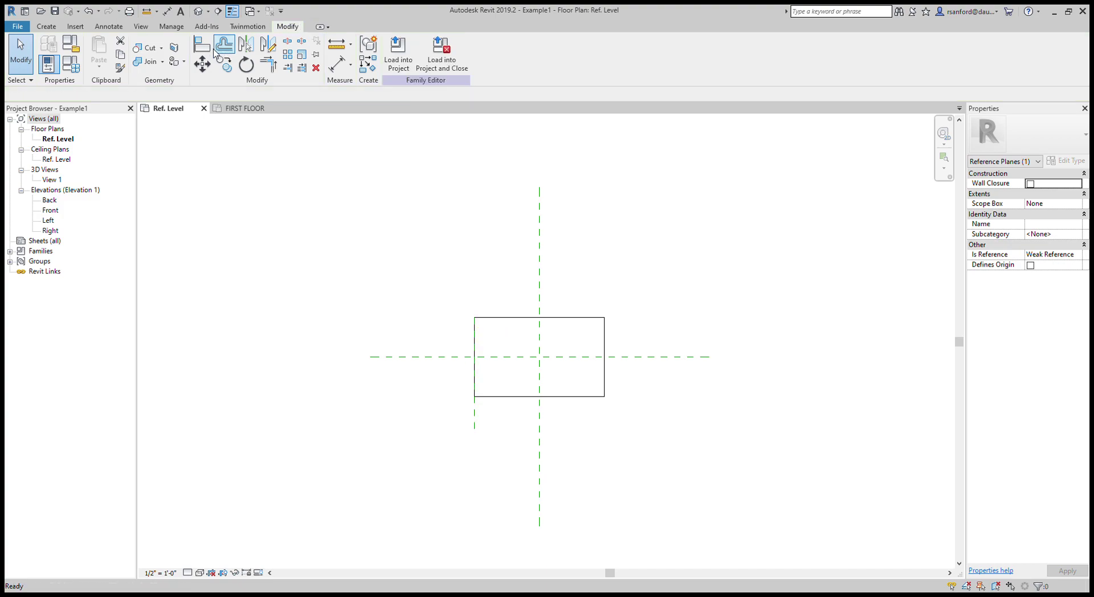
pyautogui.doubleClick(154, 94)
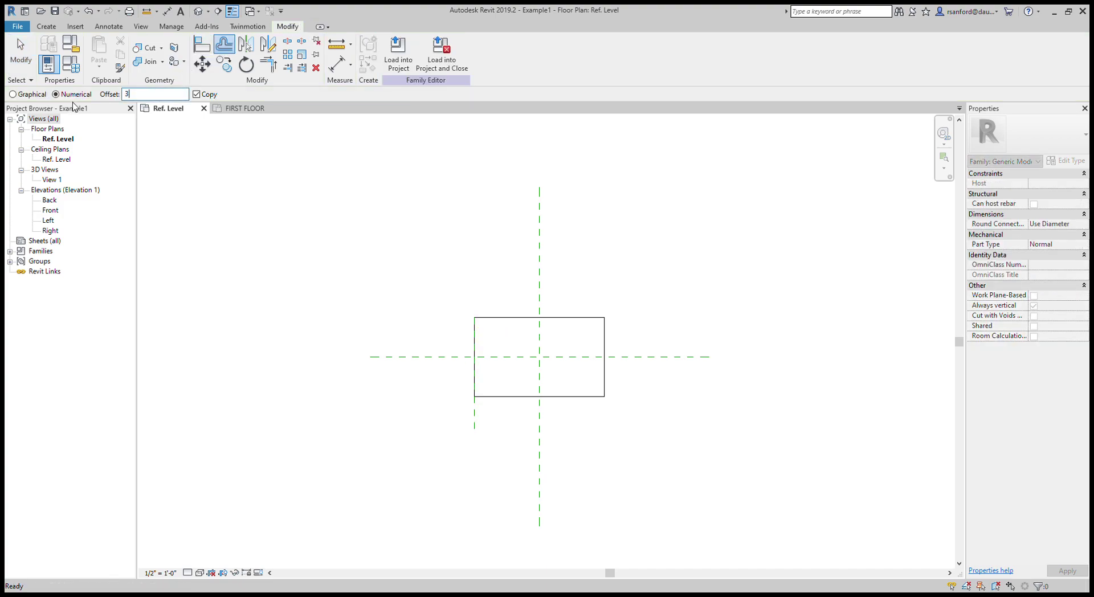
pyautogui.click(197, 95)
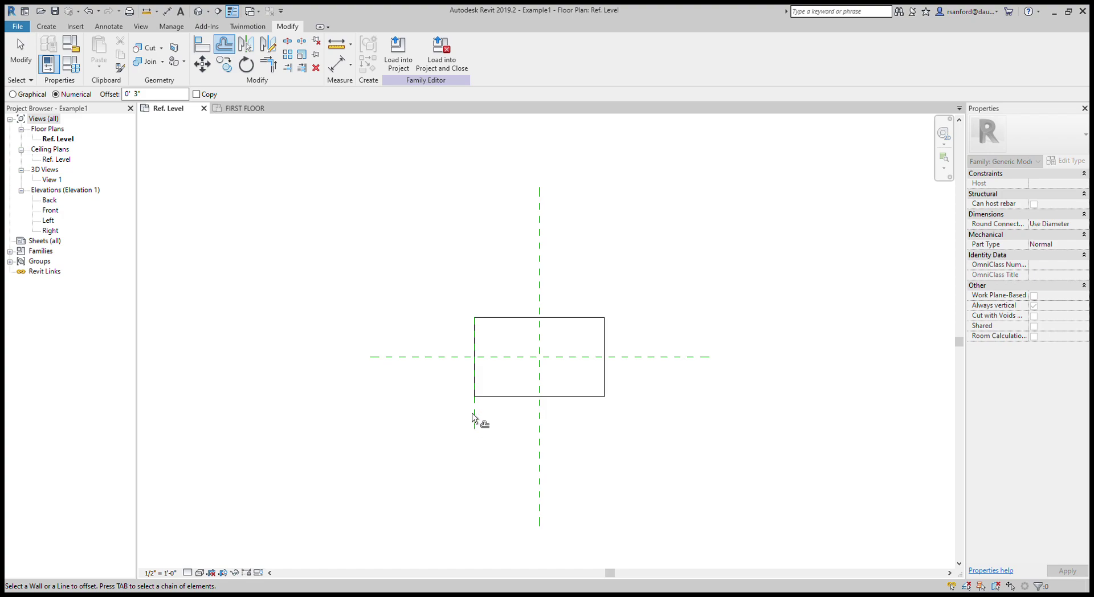
pyautogui.press('Escape')
# Step: Move the left-edge reference plane 3" to the left, outside the extrusion, and deselect it
pyautogui.click(475, 411)
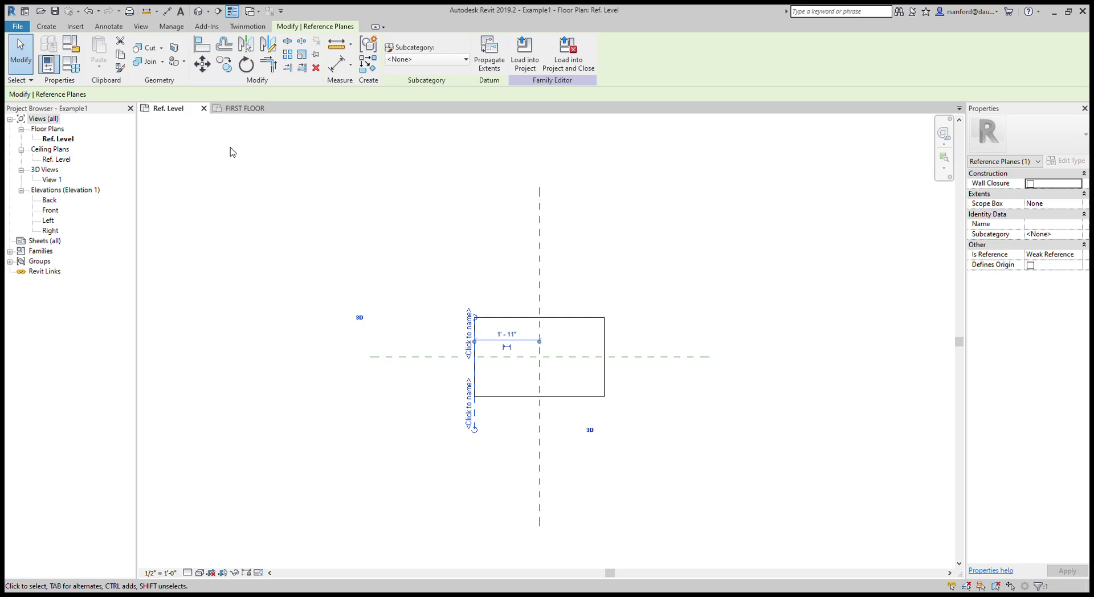
pyautogui.click(202, 64)
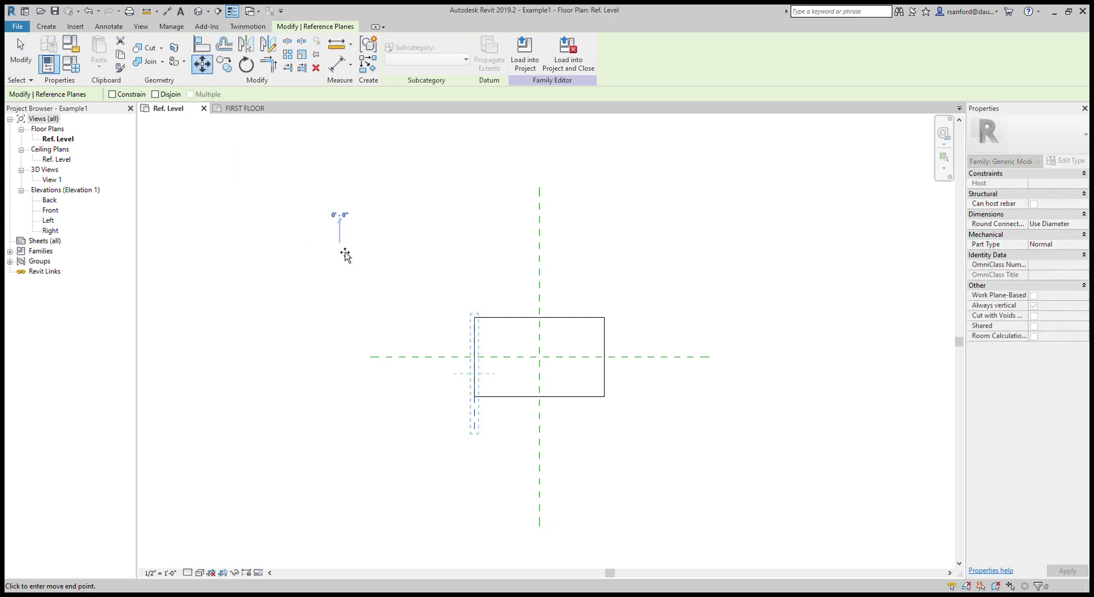
pyautogui.click(337, 255)
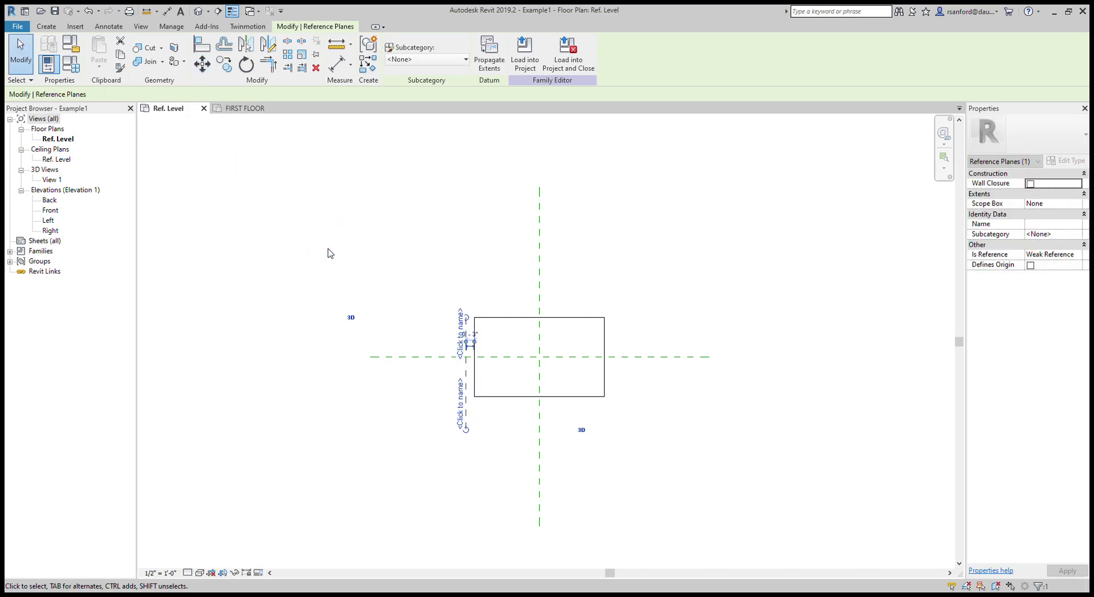
pyautogui.click(418, 415)
# Step: Draw a vertical reference plane along the extrusion's right edge with a 1" offset outward, ending just below the lower edge
pyautogui.click(46, 27)
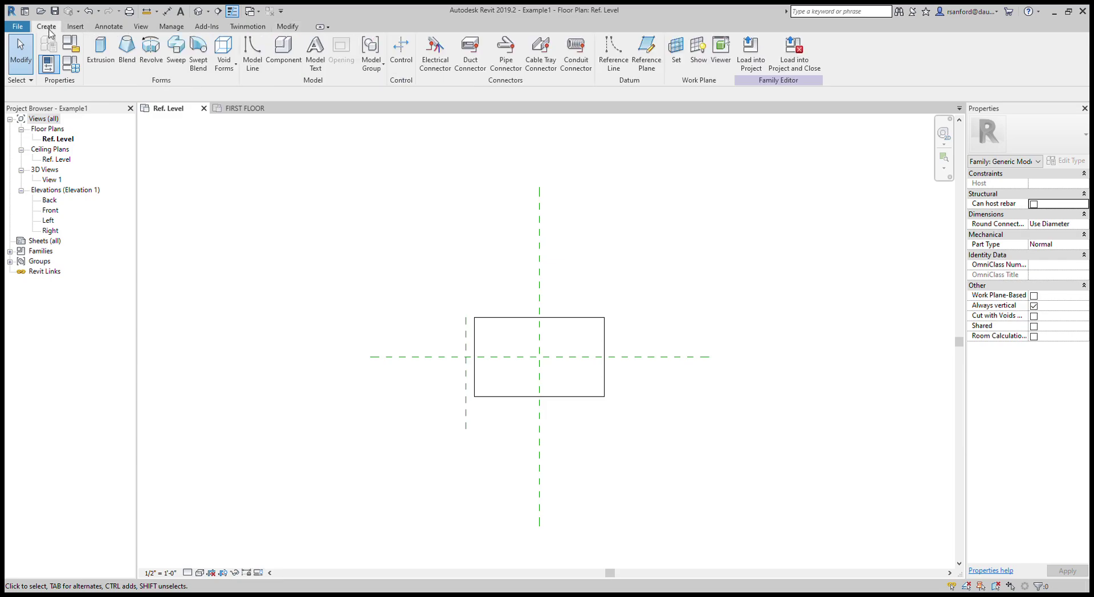
pyautogui.click(646, 54)
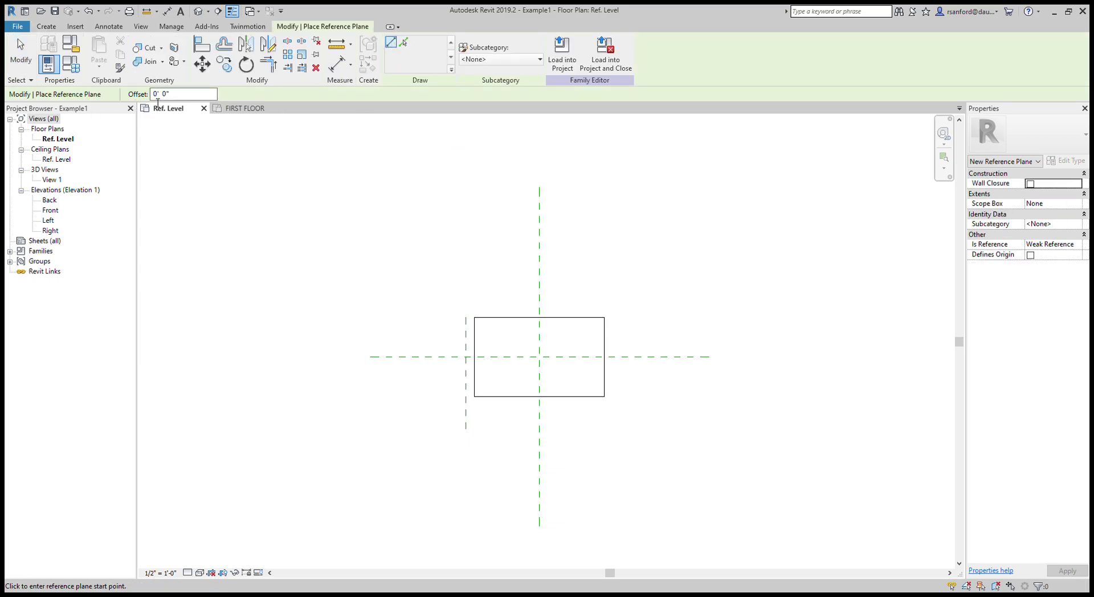
pyautogui.moveTo(186, 103); pyautogui.dragTo(32, 99)
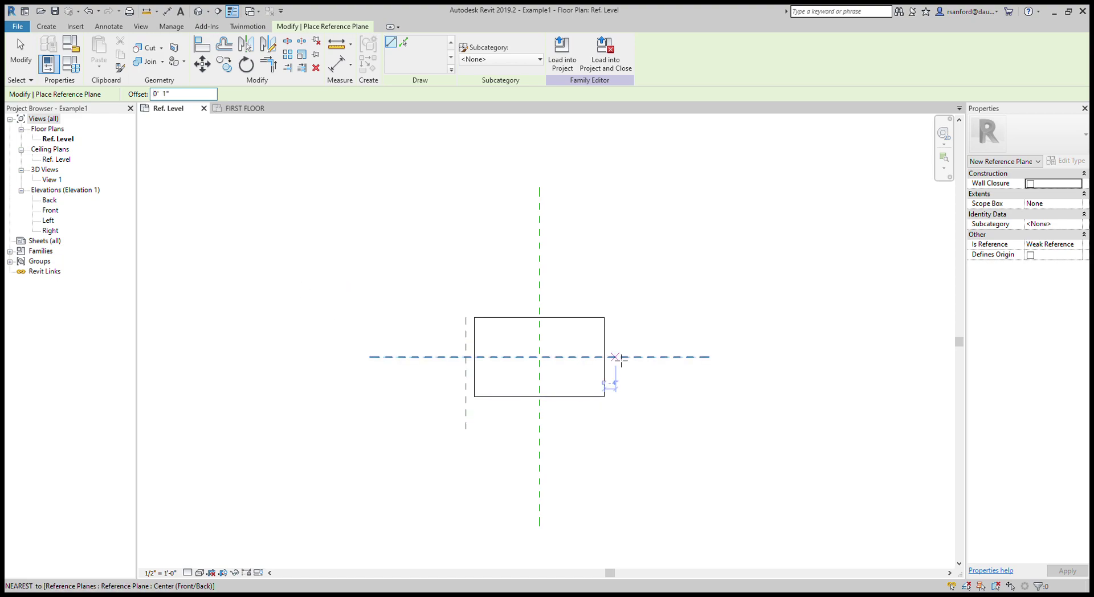
pyautogui.click(605, 318)
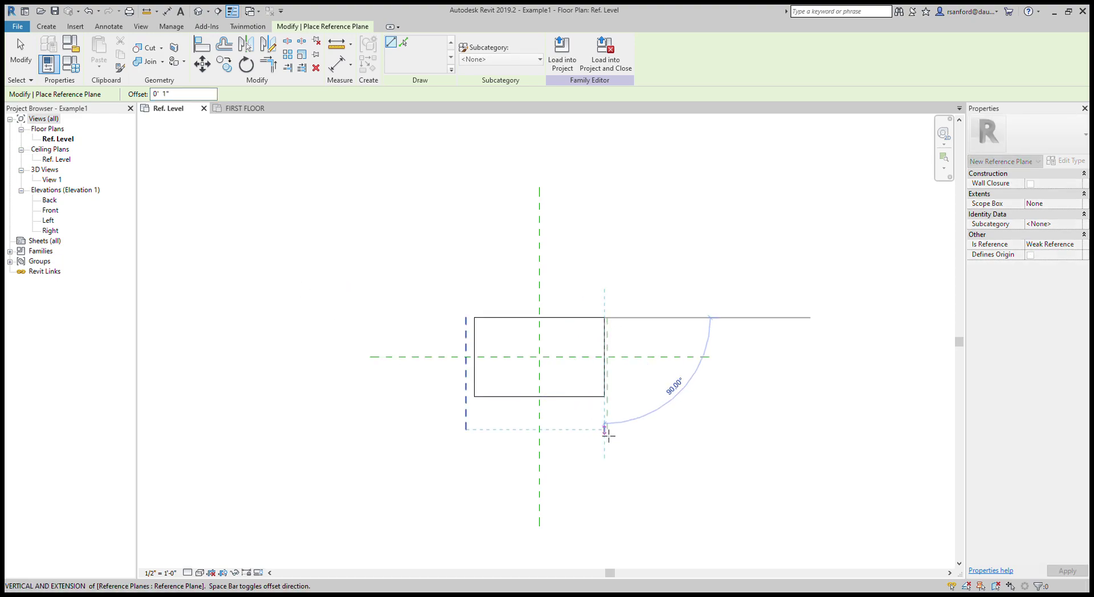
pyautogui.click(604, 434)
pyautogui.press('Escape')
pyautogui.press('Escape')
# Step: Set the Is Reference property of the reference plane left of the extrusion to Left
pyautogui.moveTo(484, 450); pyautogui.dragTo(452, 381, button='middle')
pyautogui.click(452, 382)
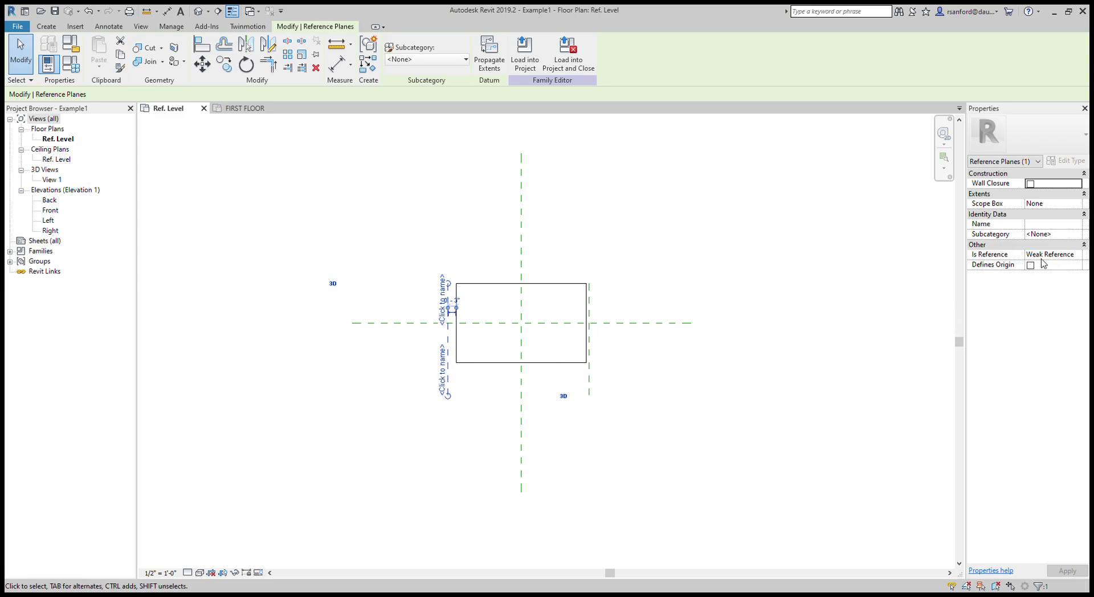
pyautogui.click(1078, 255)
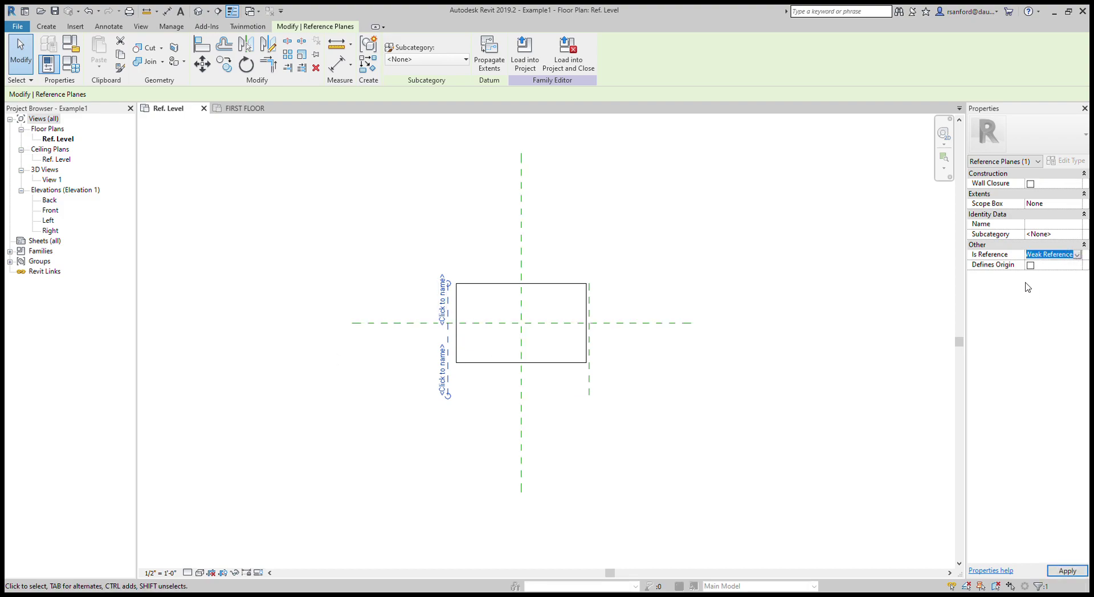
pyautogui.click(387, 430)
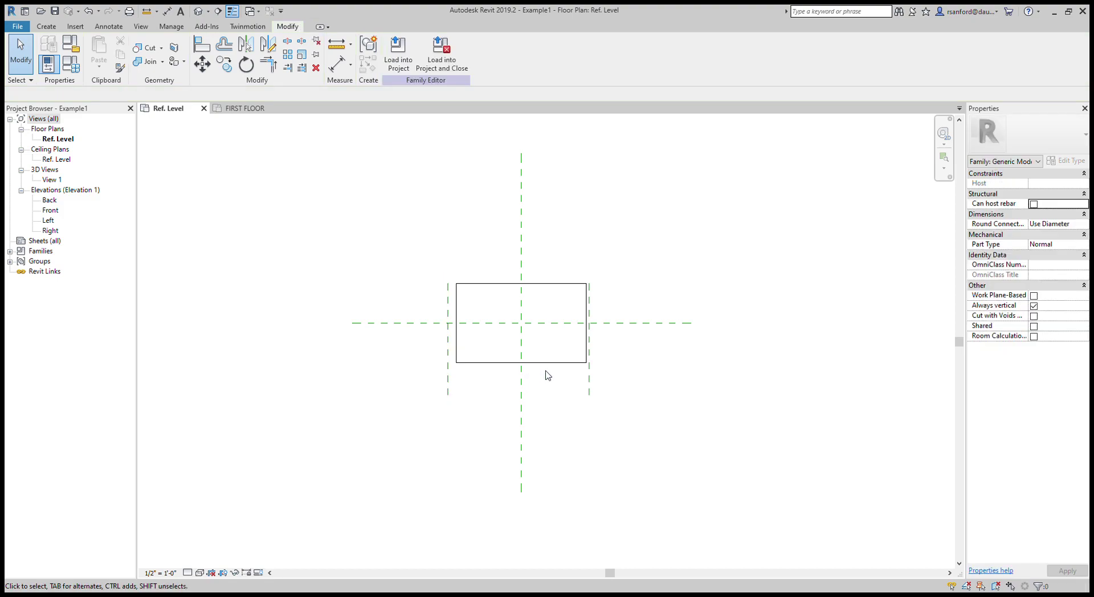
# Step: Check the Is Reference and Defines Origin properties of the right, Center (Left/Right) and left reference planes
pyautogui.click(589, 378)
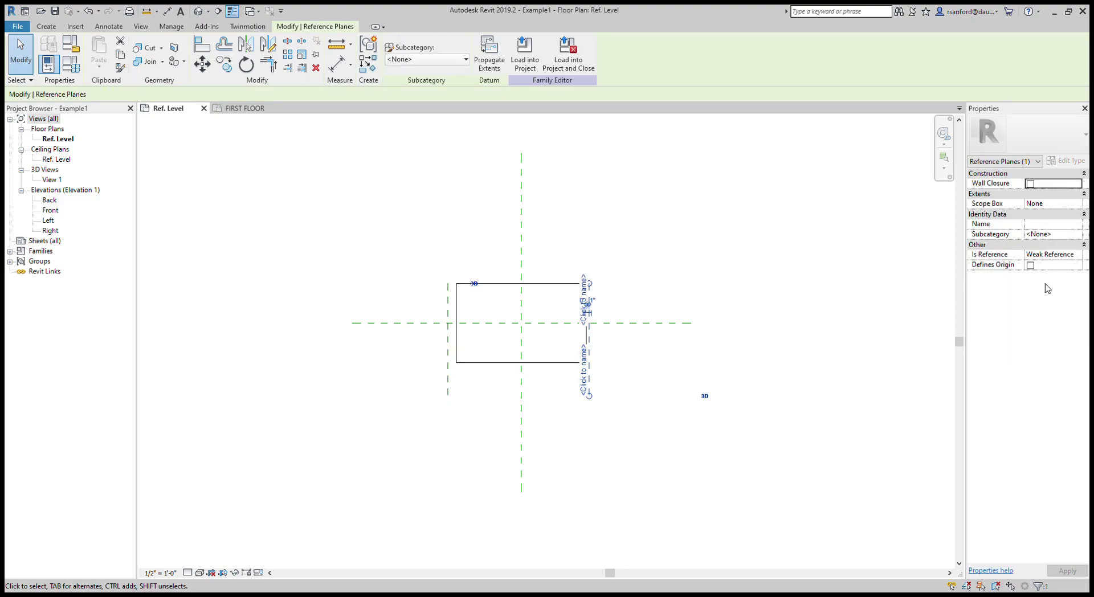
pyautogui.click(205, 401)
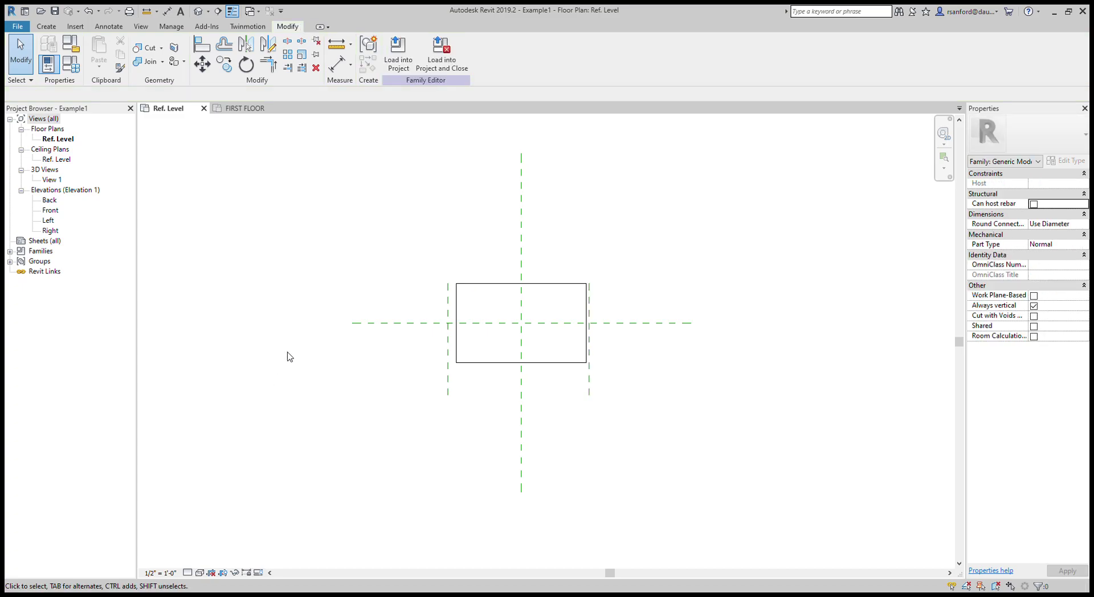
pyautogui.click(526, 251)
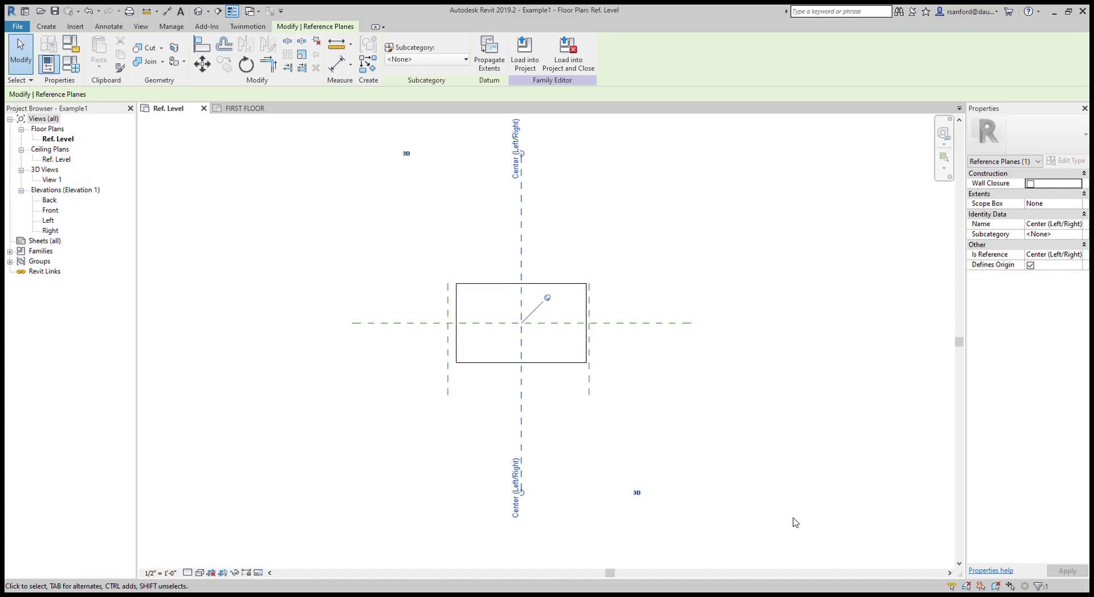
pyautogui.click(376, 395)
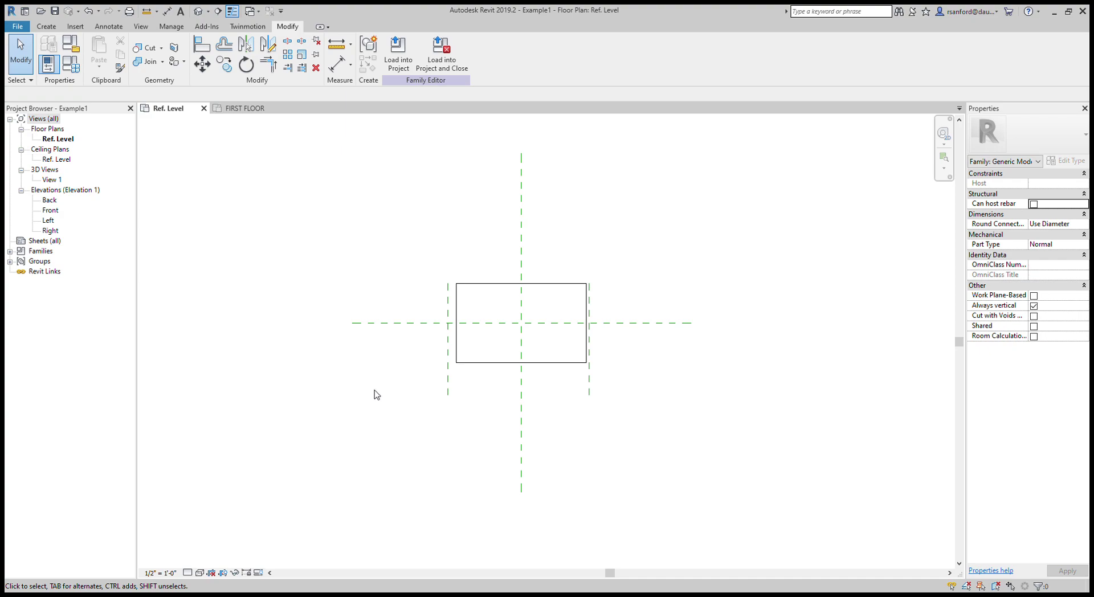
pyautogui.click(448, 392)
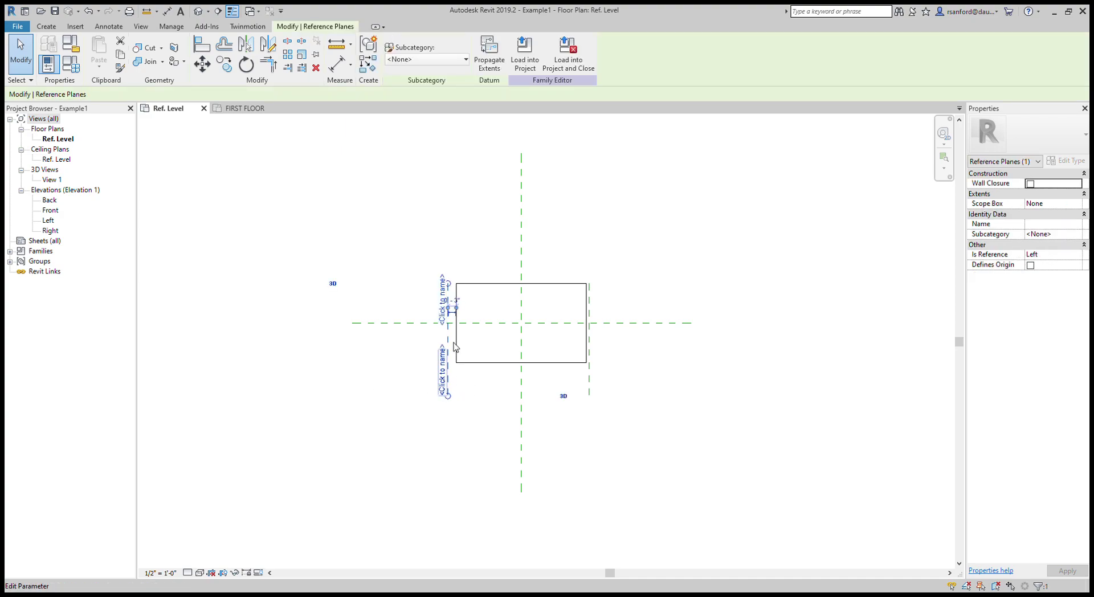
# Step: Enable Defines Origin on the reference plane left of the extrusion and deselect it
pyautogui.click(1031, 265)
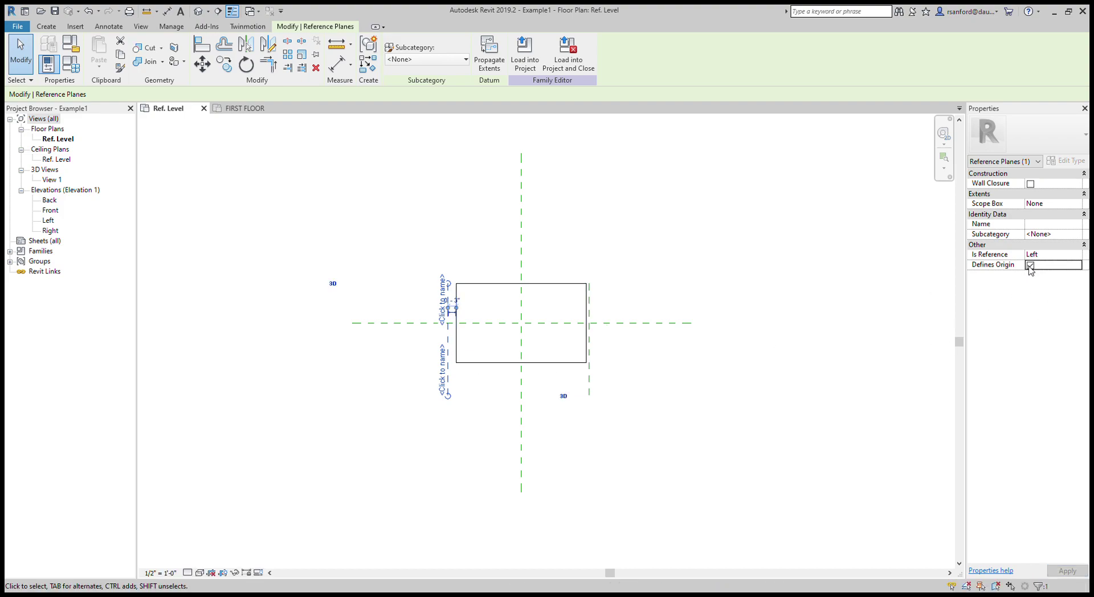
pyautogui.click(357, 395)
# Step: Check the Defines Origin setting of the left, Center (Front/Back) and Center (Left/Right) reference planes
pyautogui.click(447, 332)
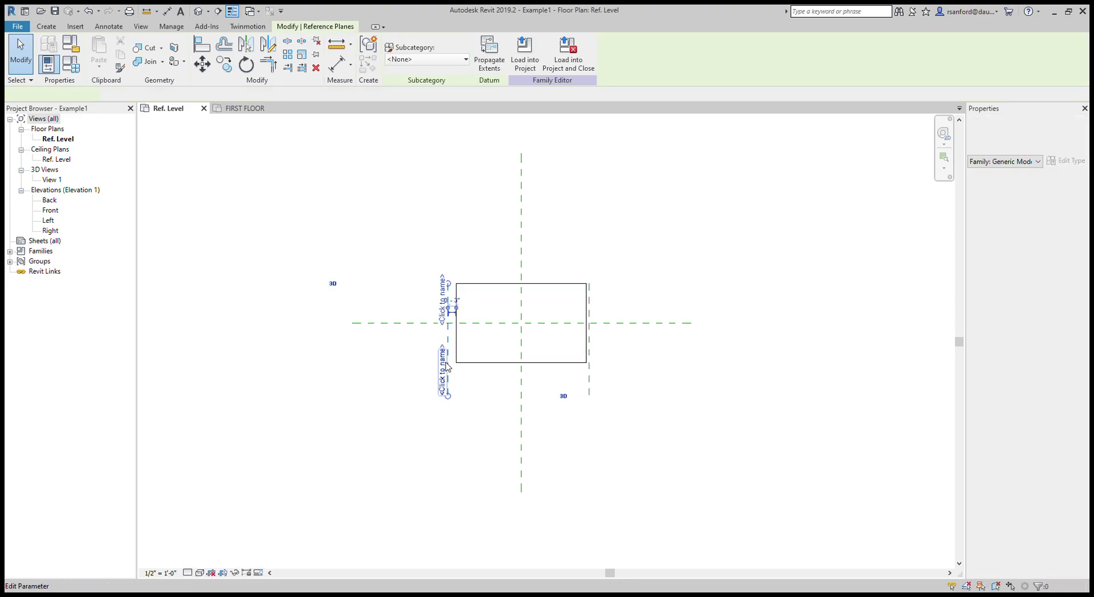
pyautogui.click(444, 326)
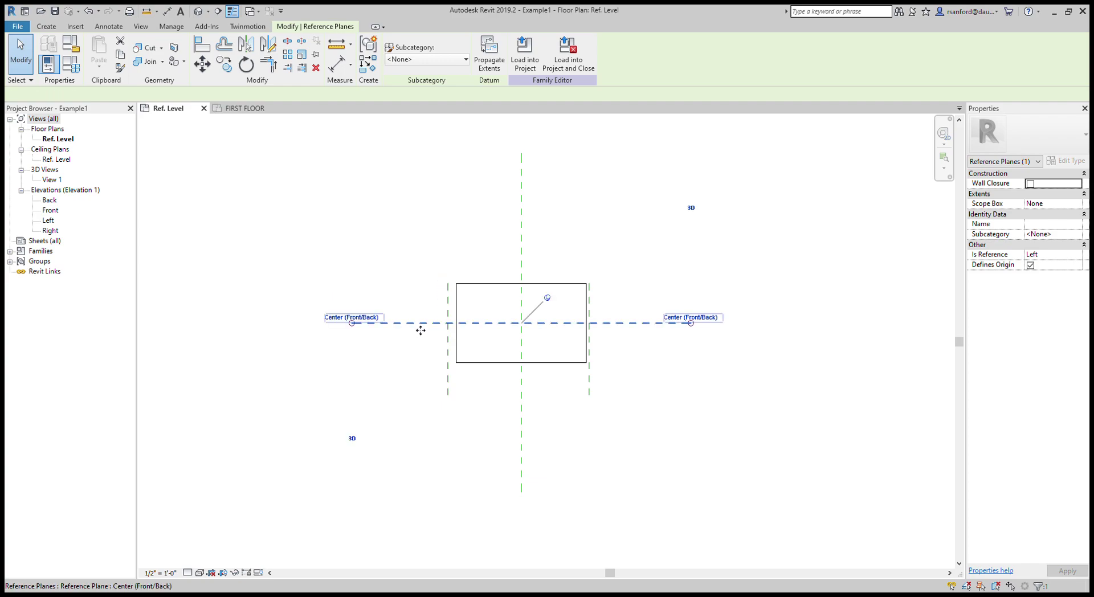
pyautogui.click(447, 341)
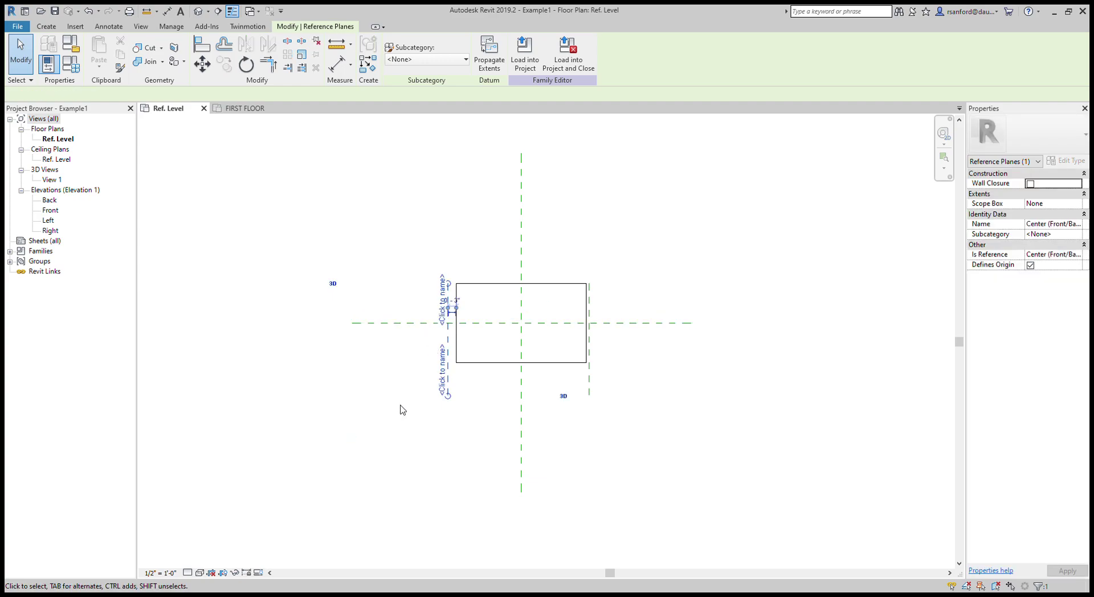
pyautogui.click(400, 407)
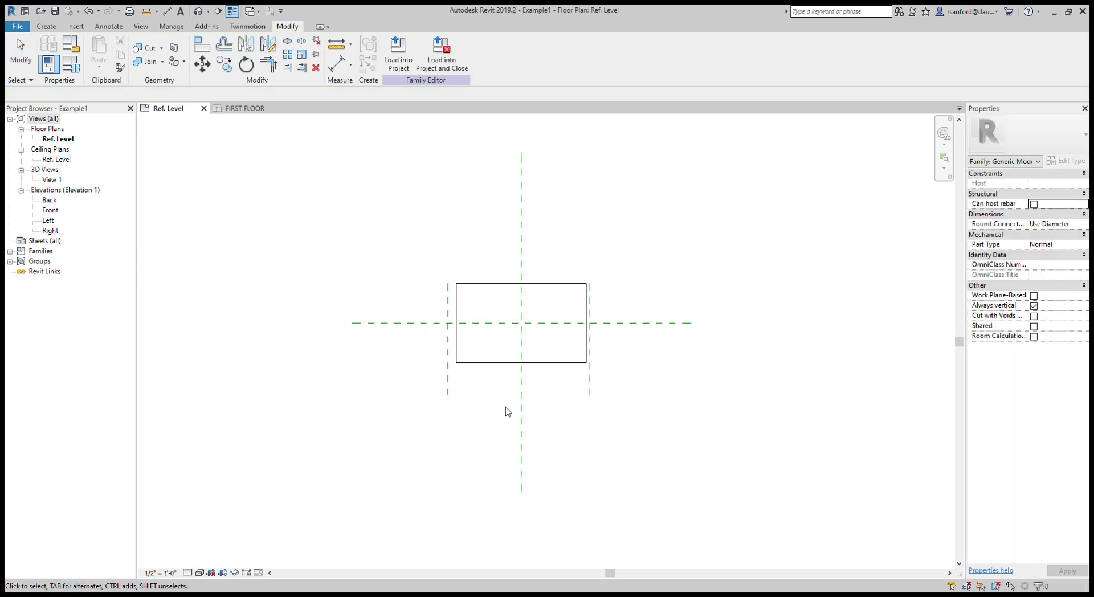
pyautogui.click(448, 382)
pyautogui.click(462, 342)
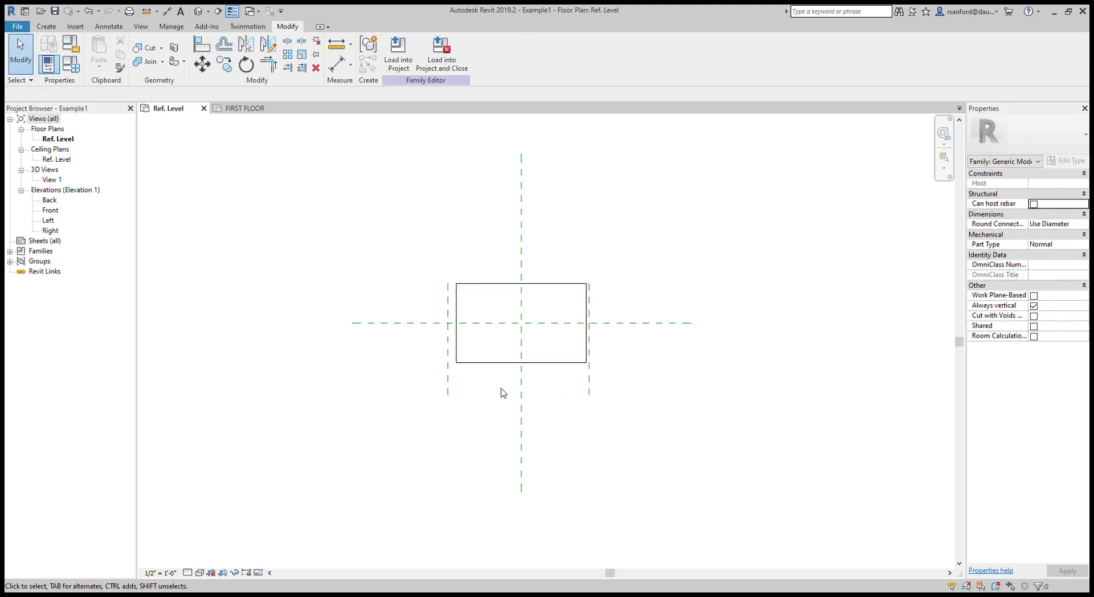
pyautogui.click(520, 387)
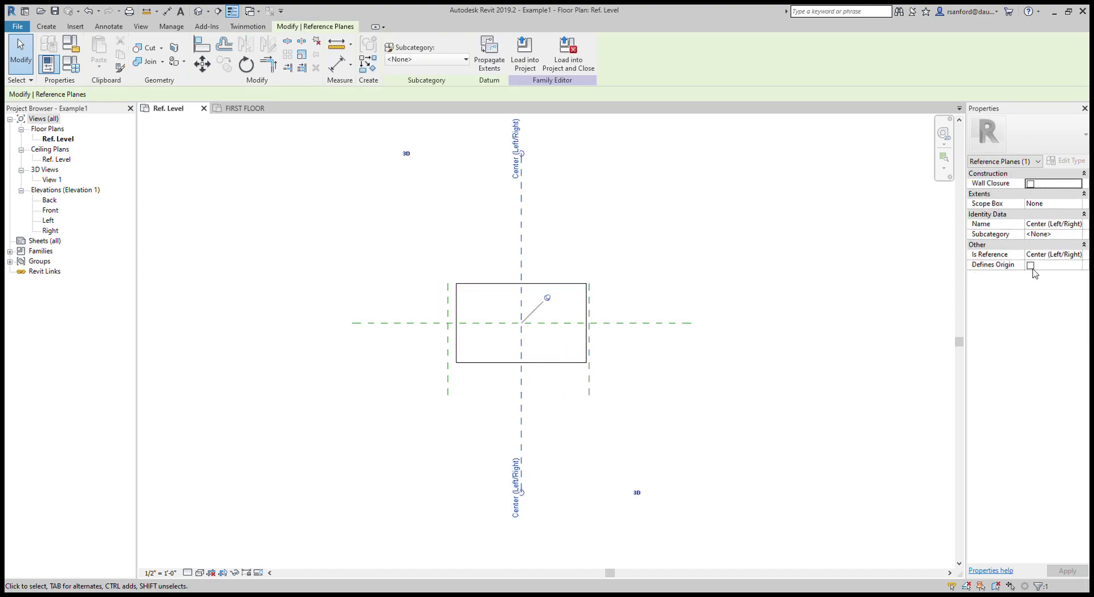
pyautogui.click(401, 367)
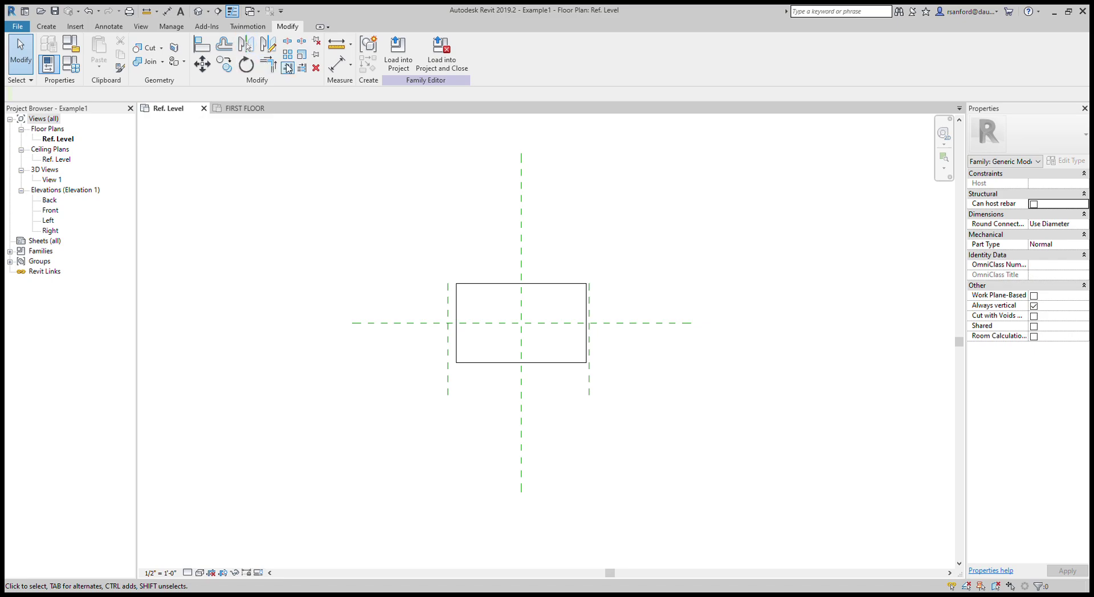
# Step: Load the Example1 family into Project1 and select the updated block on the FIRST FLOOR plan to check its position
pyautogui.click(403, 54)
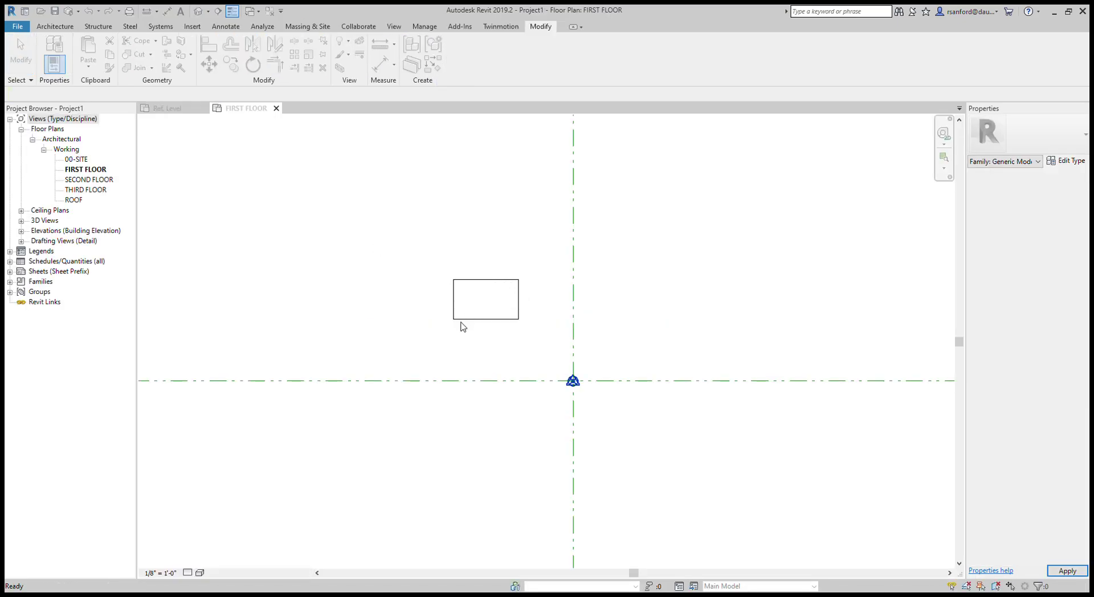
pyautogui.click(474, 299)
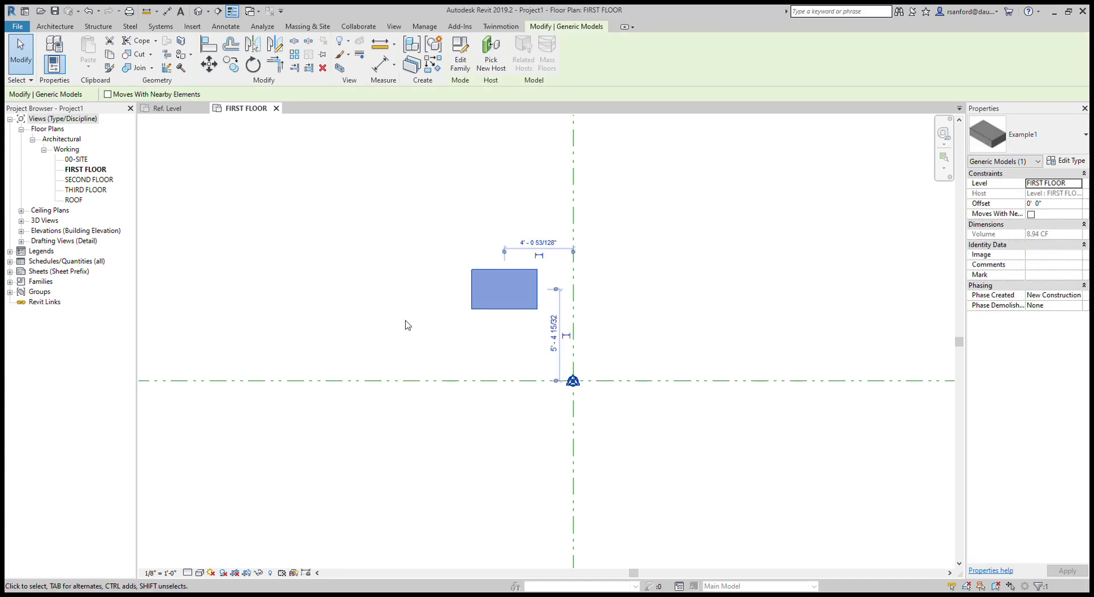
pyautogui.click(379, 306)
# Step: Place a test Example1 component across the horizontal reference line, below and left of the existing block, and select it
pyautogui.click(55, 26)
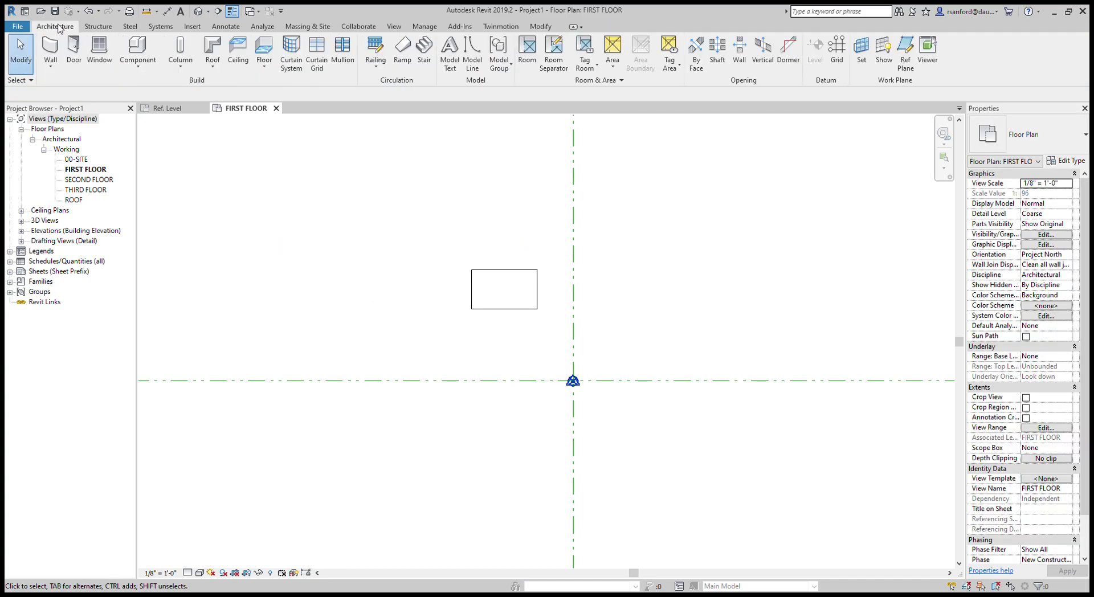
pyautogui.click(139, 52)
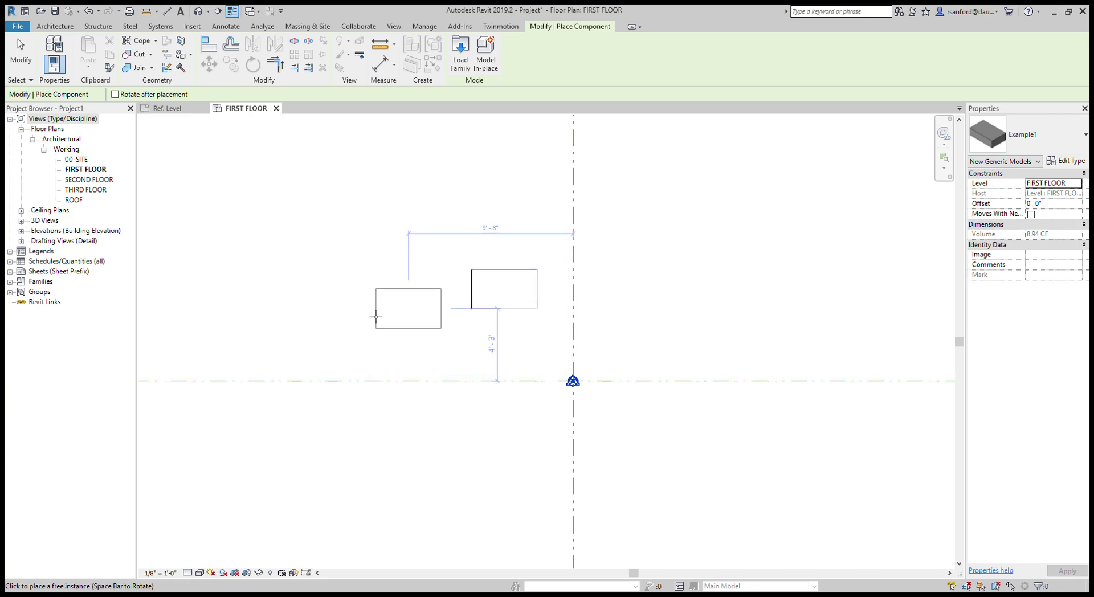
pyautogui.click(366, 385)
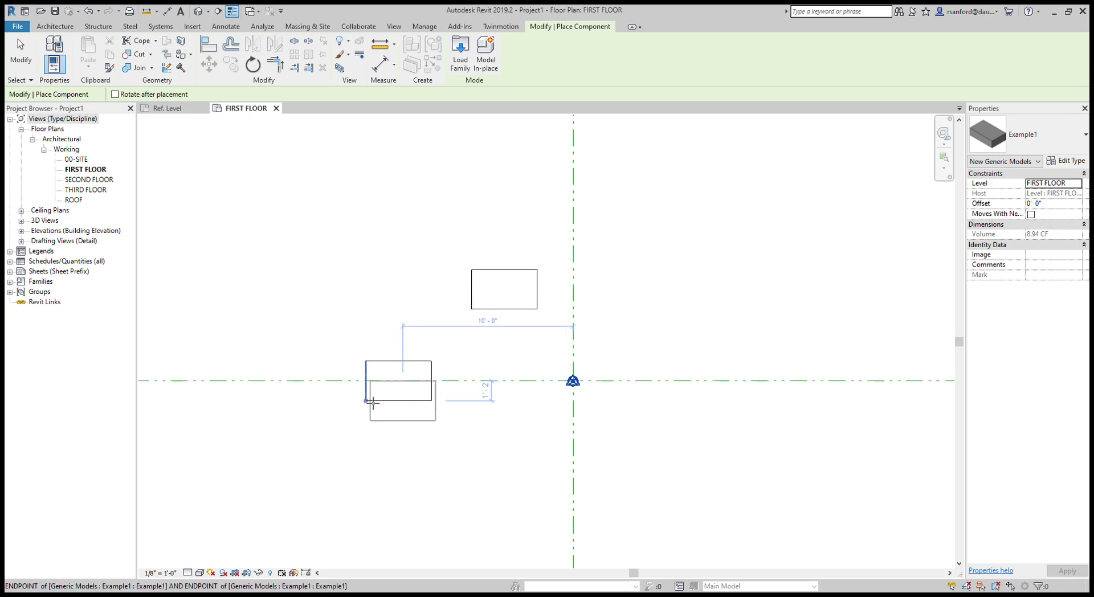
pyautogui.press('Escape')
pyautogui.click(366, 393)
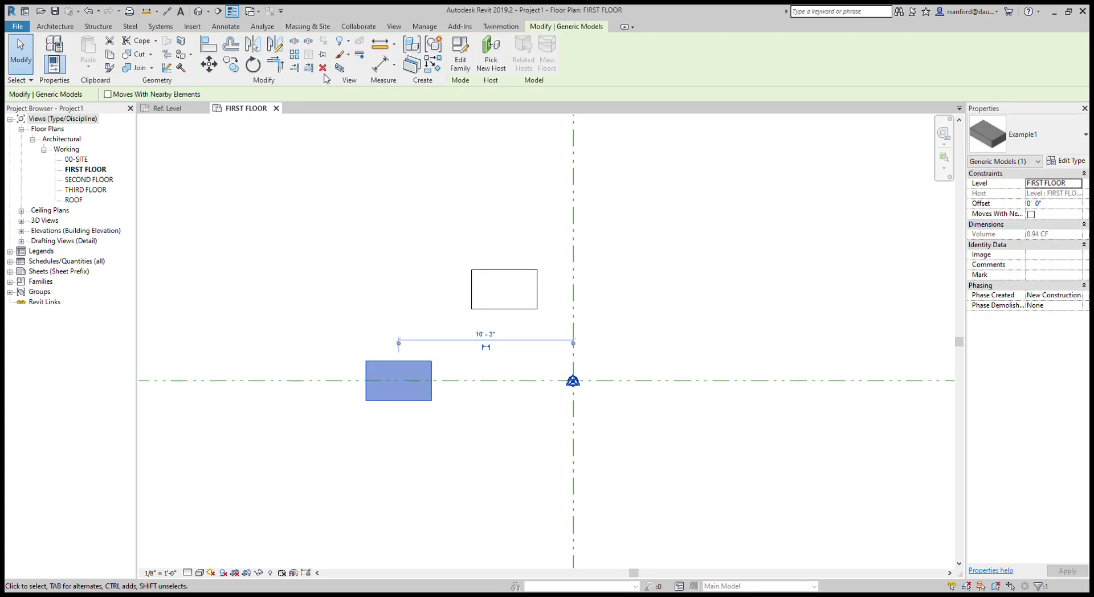
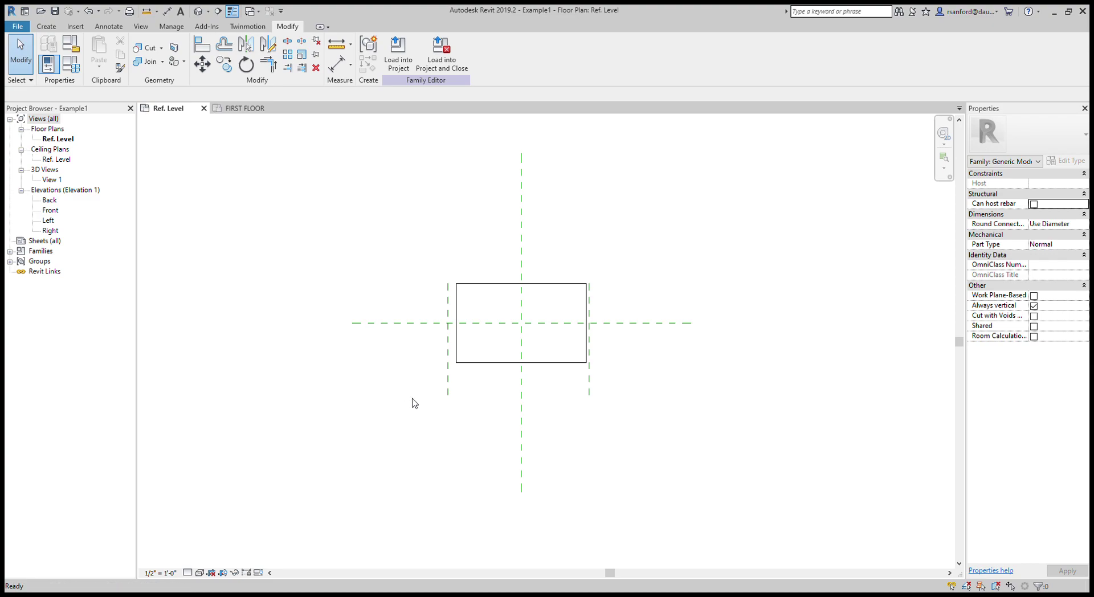
# Step: Clear Defines Origin on the left and Center (Front/Back) reference planes, checking the Center (Left/Right) plane's setting as well
pyautogui.click(448, 381)
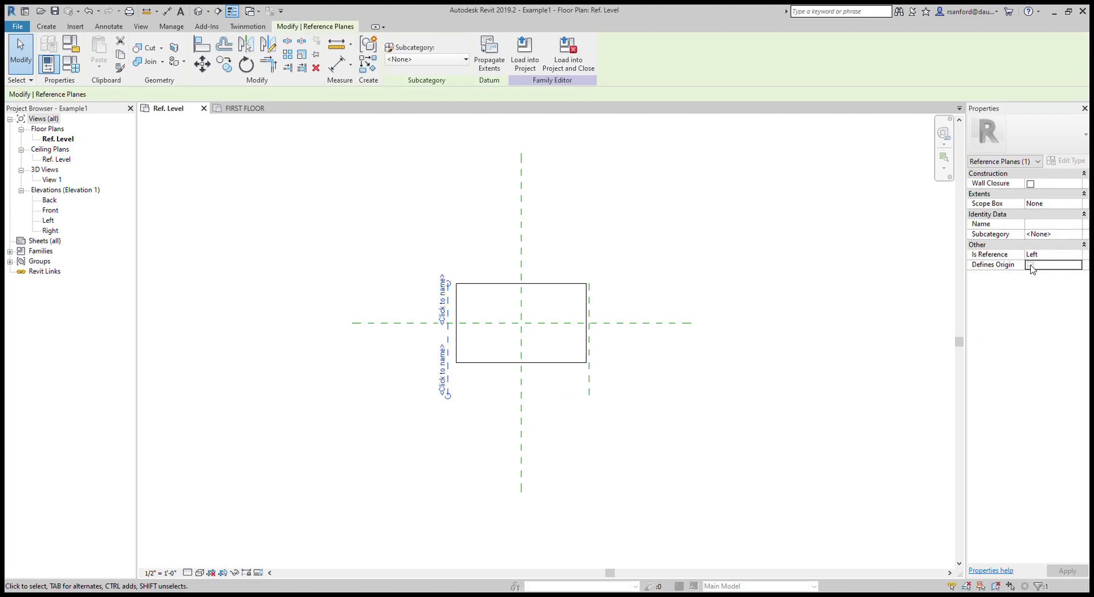
pyautogui.click(586, 439)
pyautogui.click(521, 401)
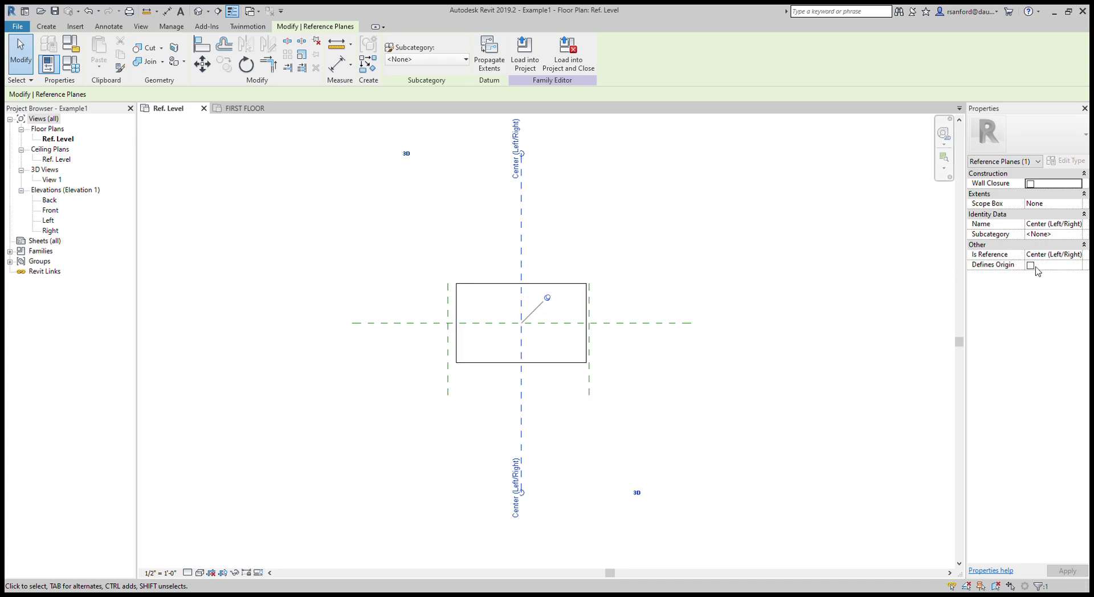
pyautogui.click(683, 354)
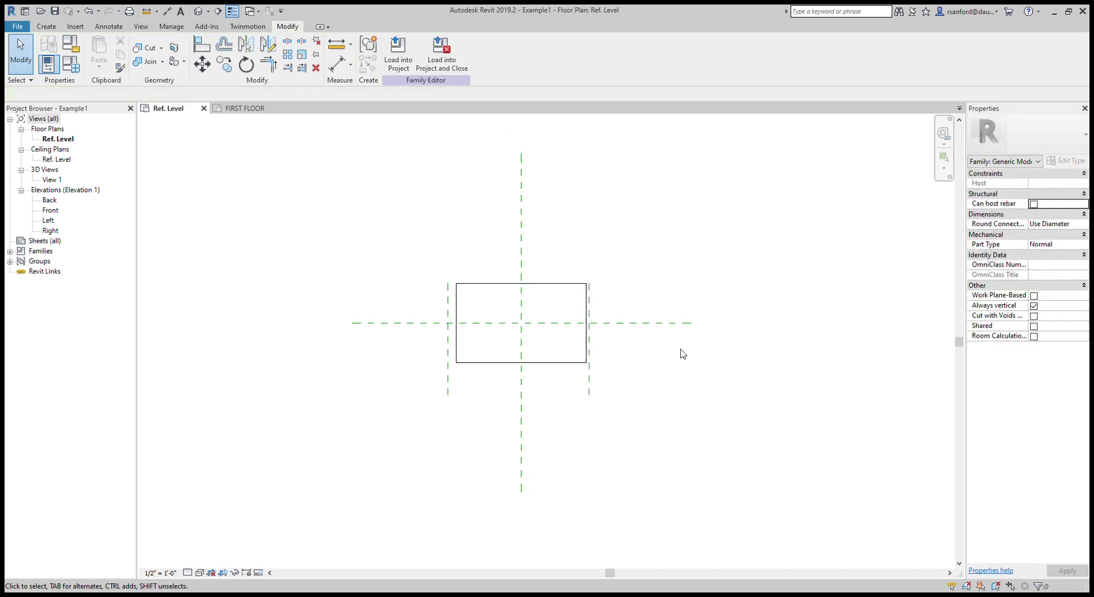
pyautogui.click(671, 323)
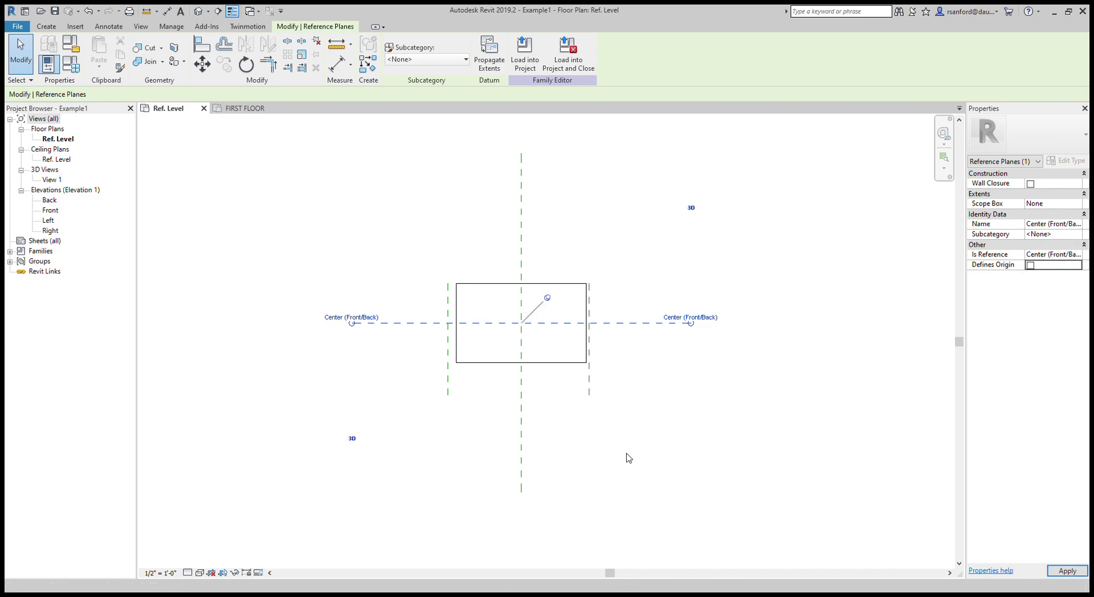
pyautogui.click(625, 286)
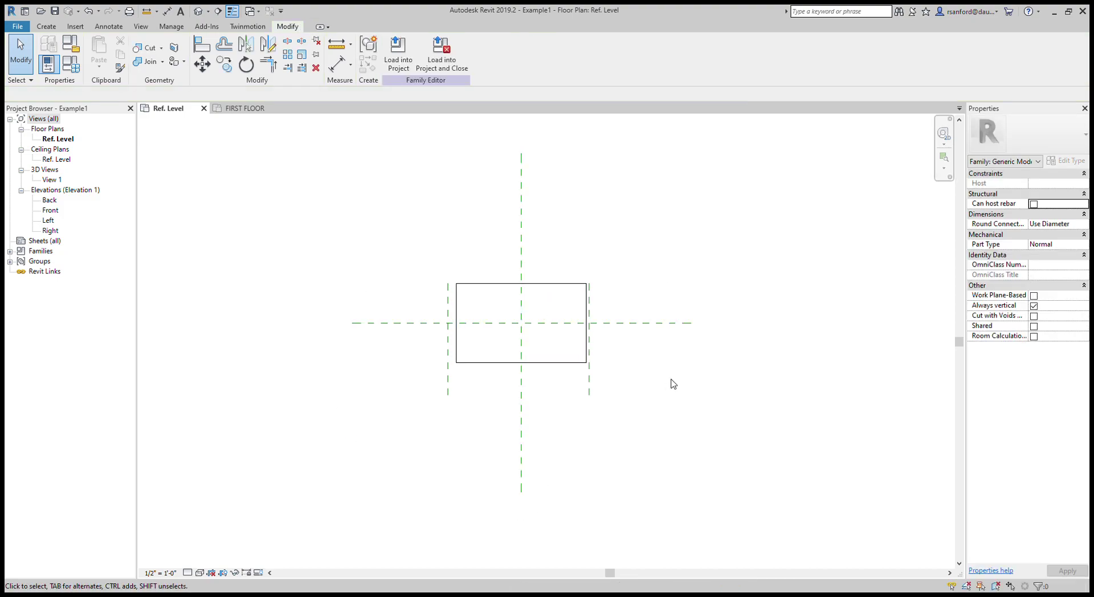
# Step: Reload the Example1 family into Project1 and select the existing block on the FIRST FLOOR plan to check its position
pyautogui.click(395, 57)
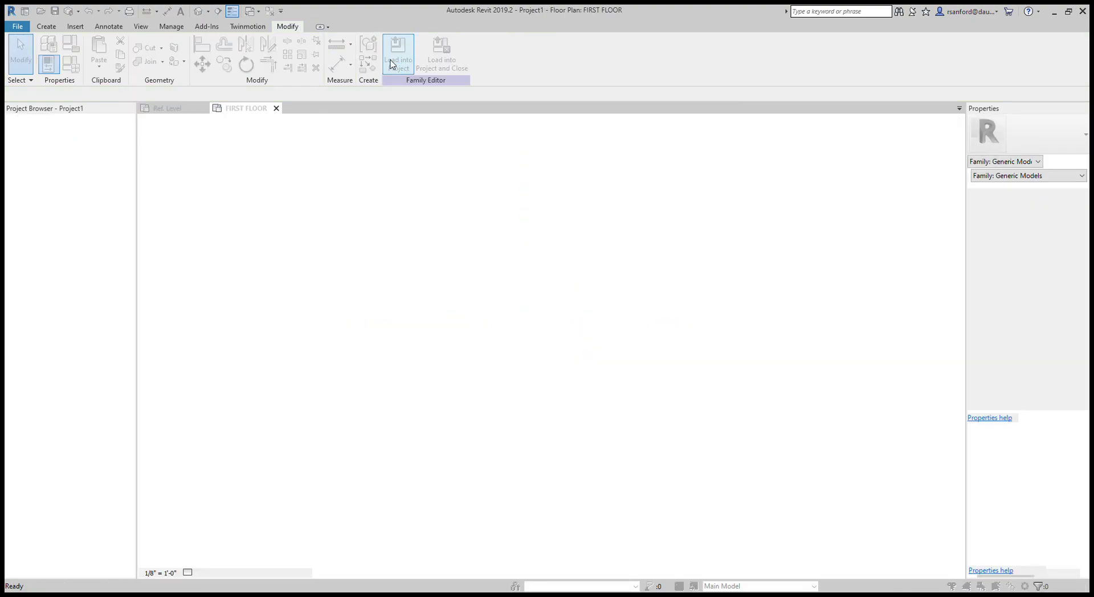
pyautogui.click(435, 270)
pyautogui.press('Escape')
pyautogui.press('Escape')
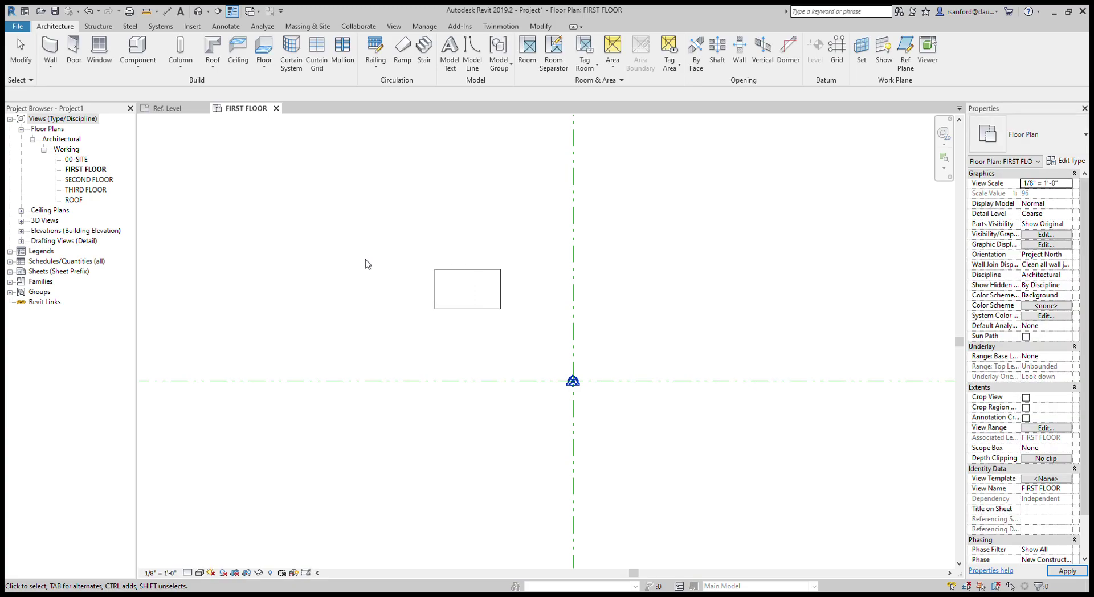
pyautogui.click(438, 295)
pyautogui.click(410, 313)
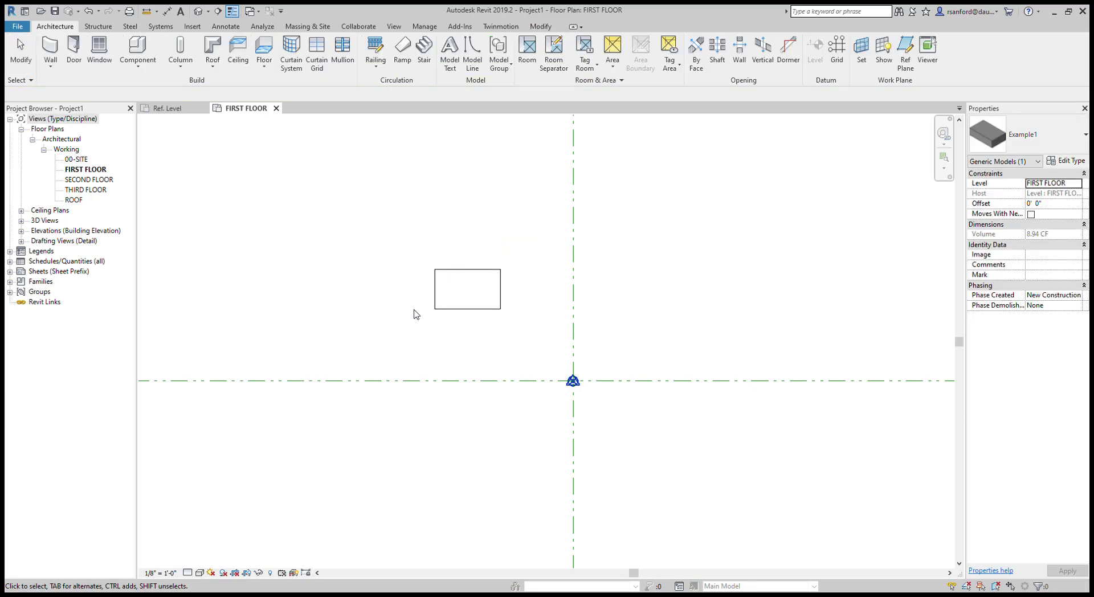
# Step: Place another Example1 component left of the existing block and return to the family's Ref. Level view
pyautogui.click(126, 54)
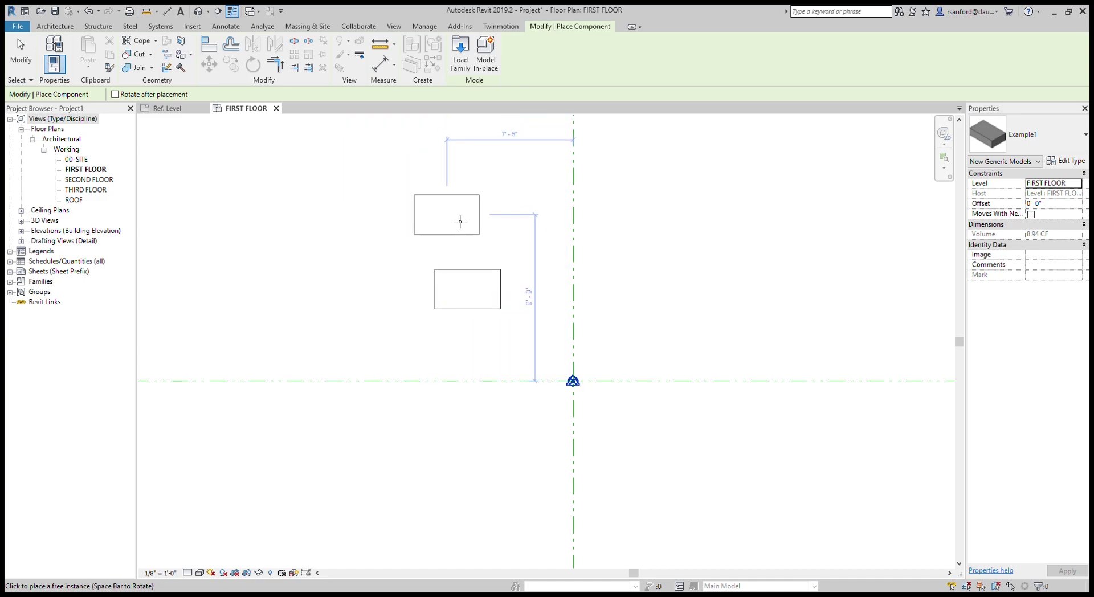
pyautogui.click(342, 302)
pyautogui.press('Escape')
pyautogui.click(174, 111)
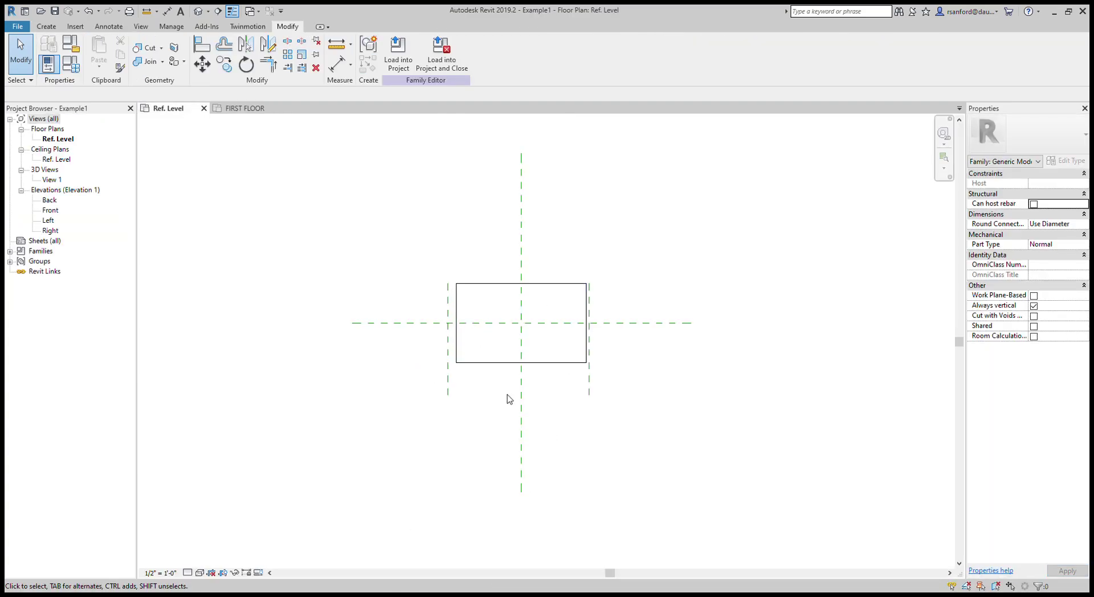
# Step: Unpin the Center (Left/Right) reference plane and pin it again
pyautogui.click(520, 392)
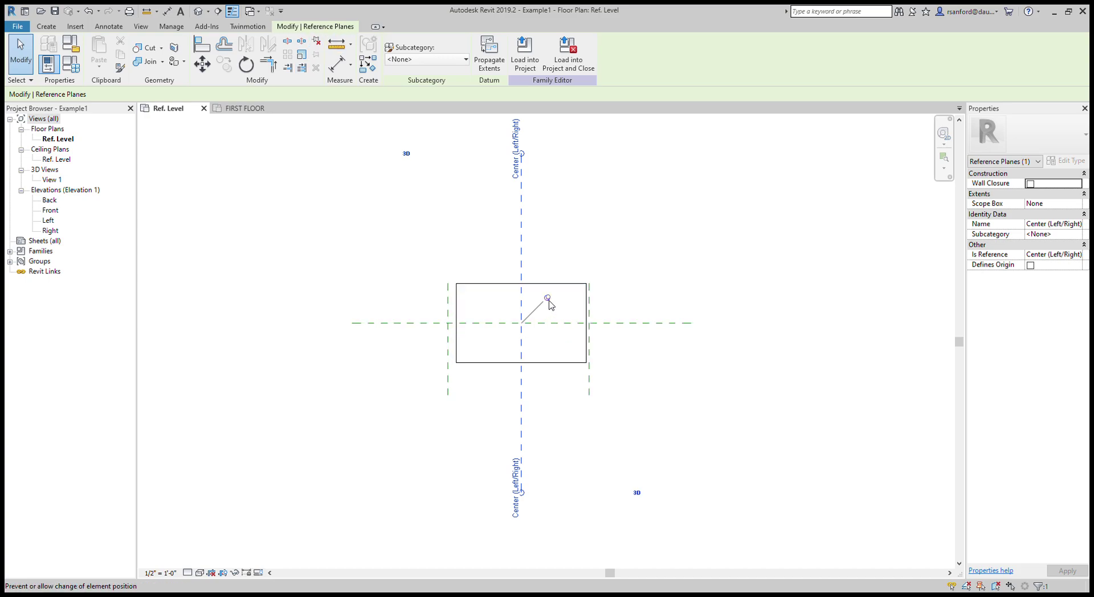
pyautogui.click(457, 445)
pyautogui.click(527, 423)
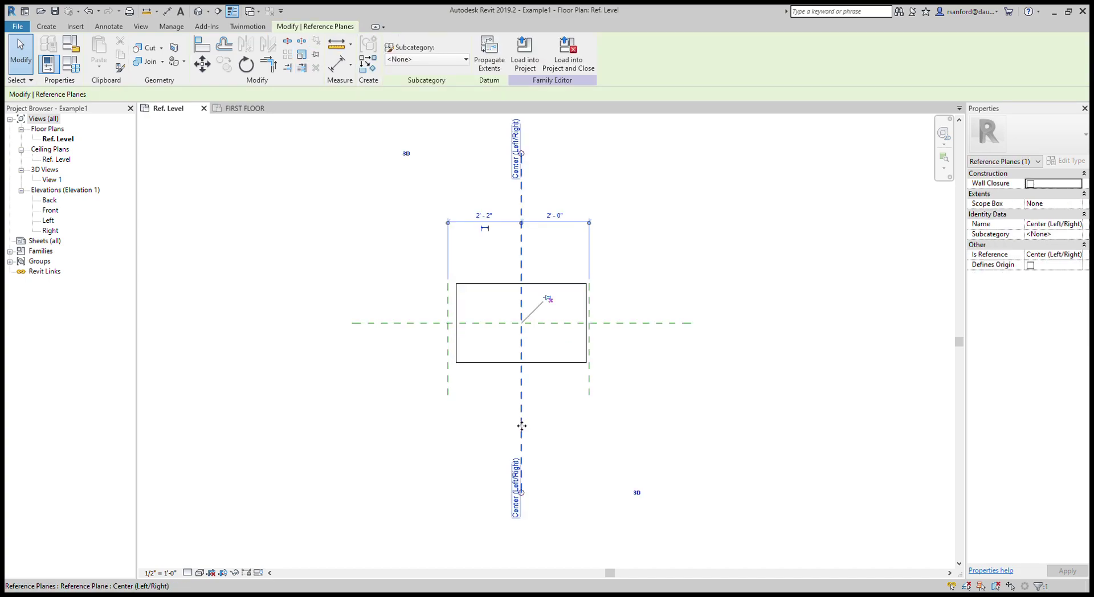
pyautogui.click(550, 304)
# Step: Unpin the Center (Front/Back) and Center (Left/Right) reference planes and clear the selection
pyautogui.click(424, 323)
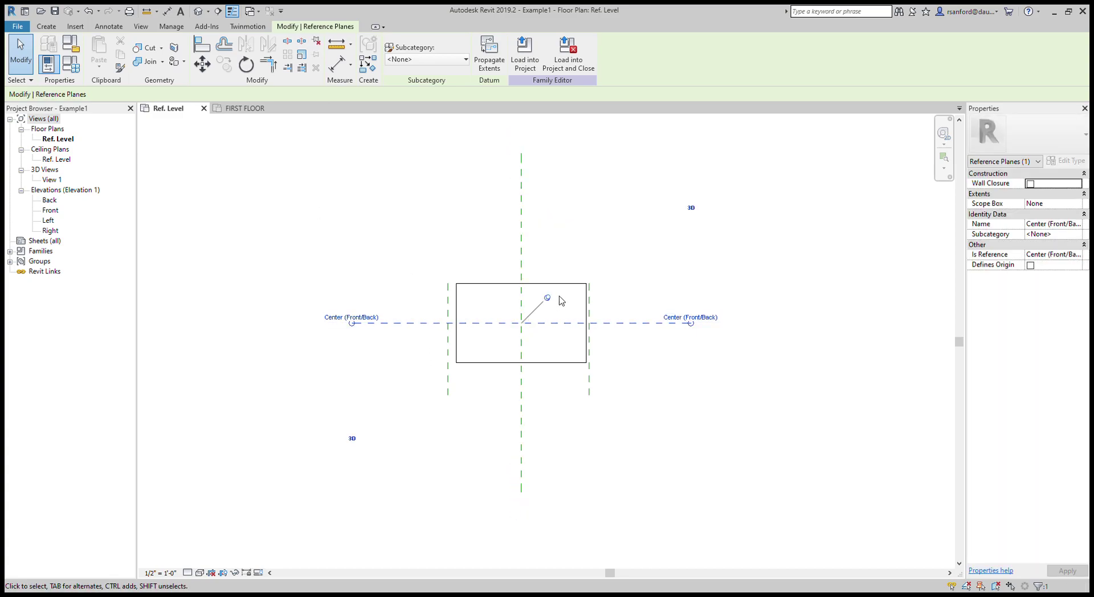
pyautogui.click(519, 393)
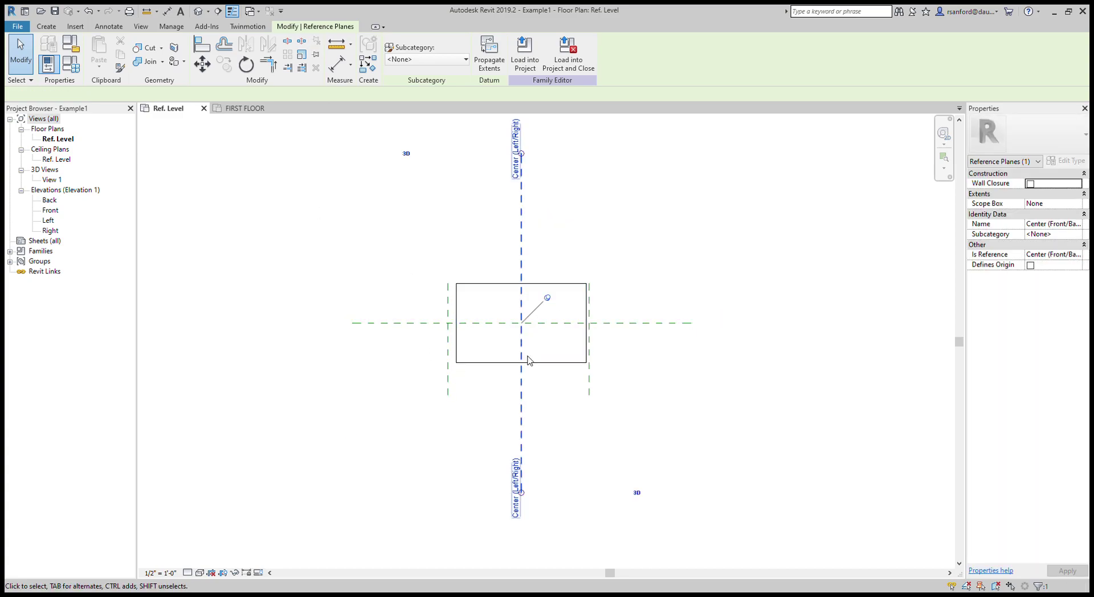
pyautogui.click(435, 420)
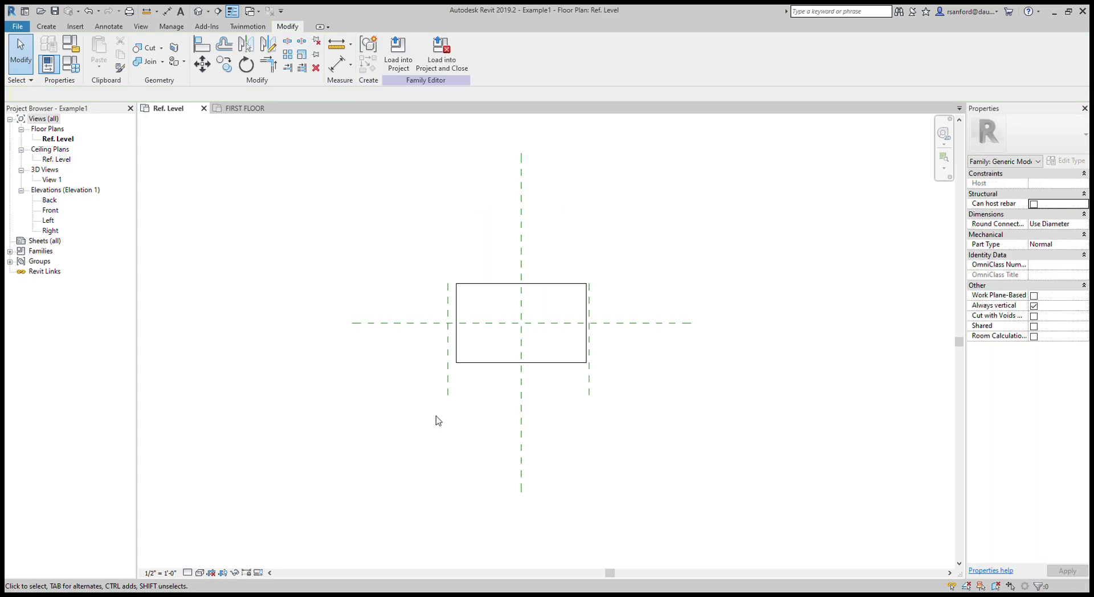
# Step: Check whether the Center (Front/Back) and Center (Left/Right) reference planes are pinned, and look closely at their intersection
pyautogui.click(379, 323)
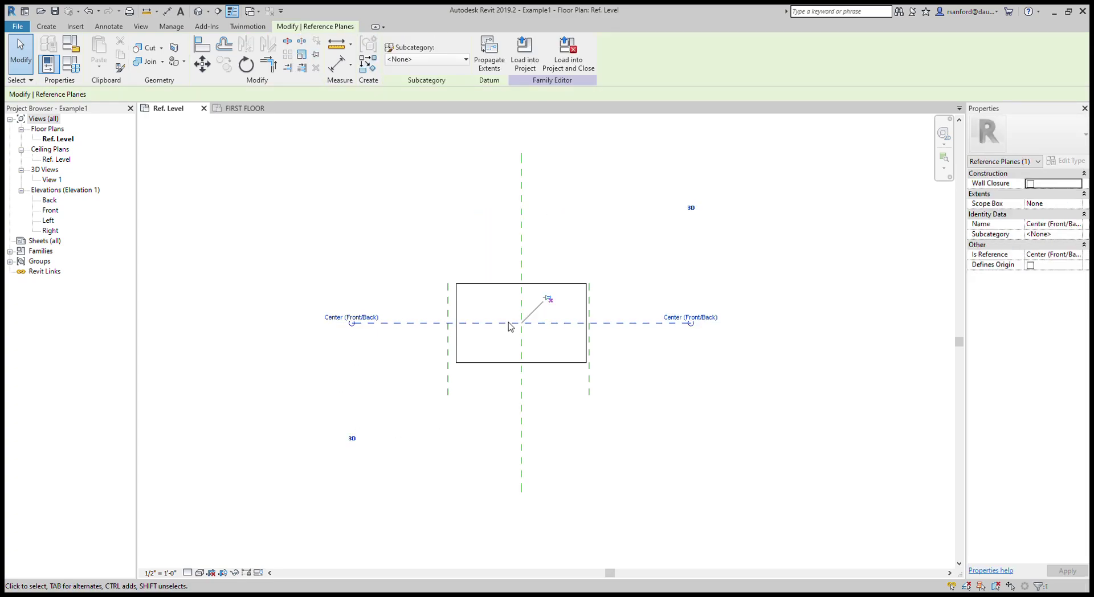
pyautogui.click(436, 433)
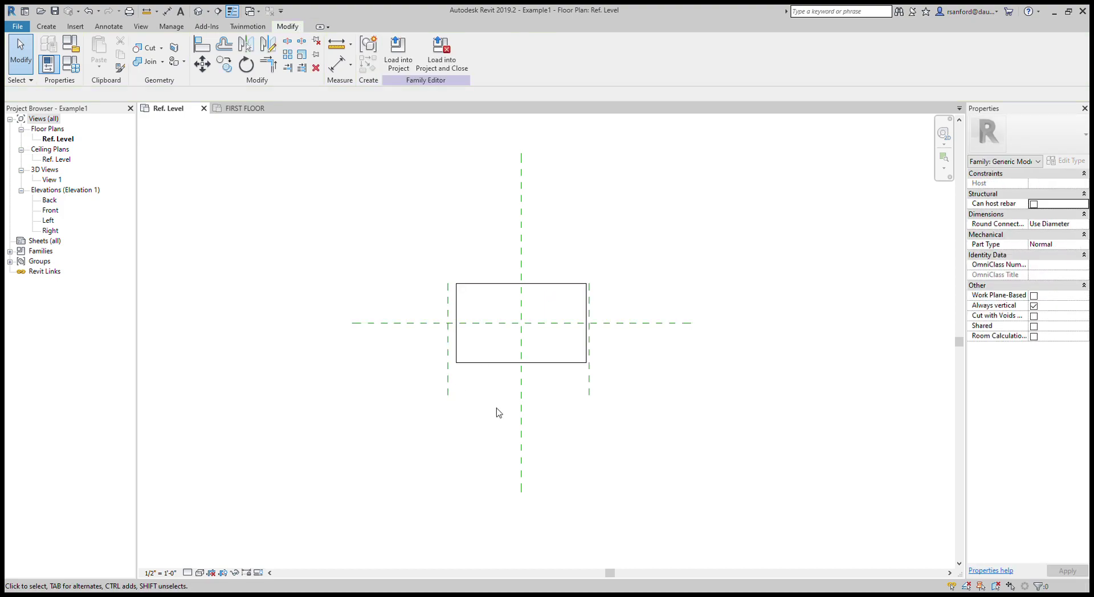
pyautogui.click(521, 414)
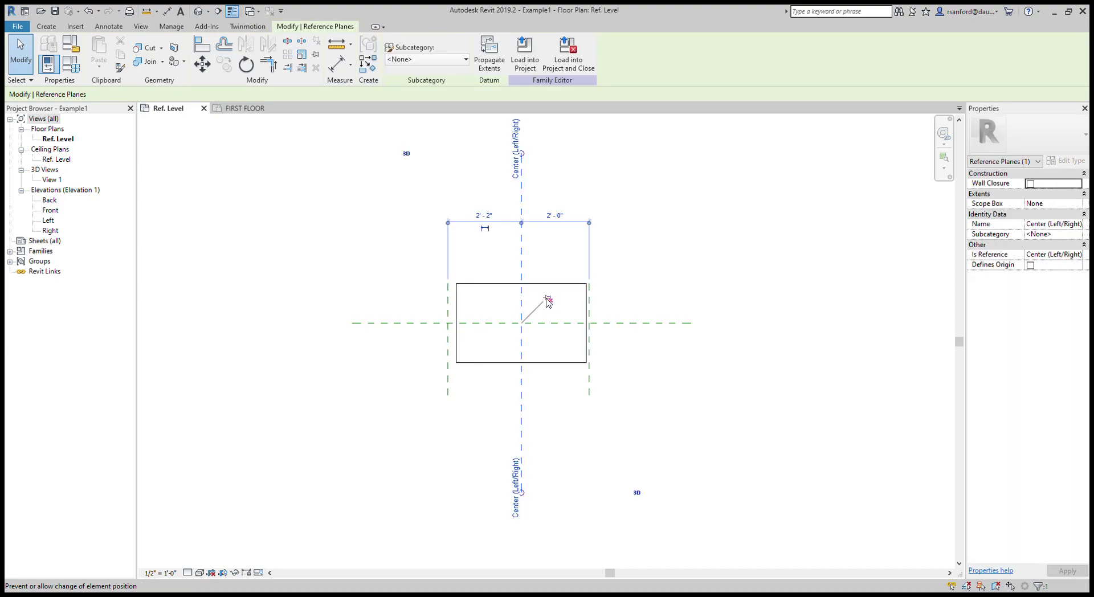
pyautogui.click(410, 393)
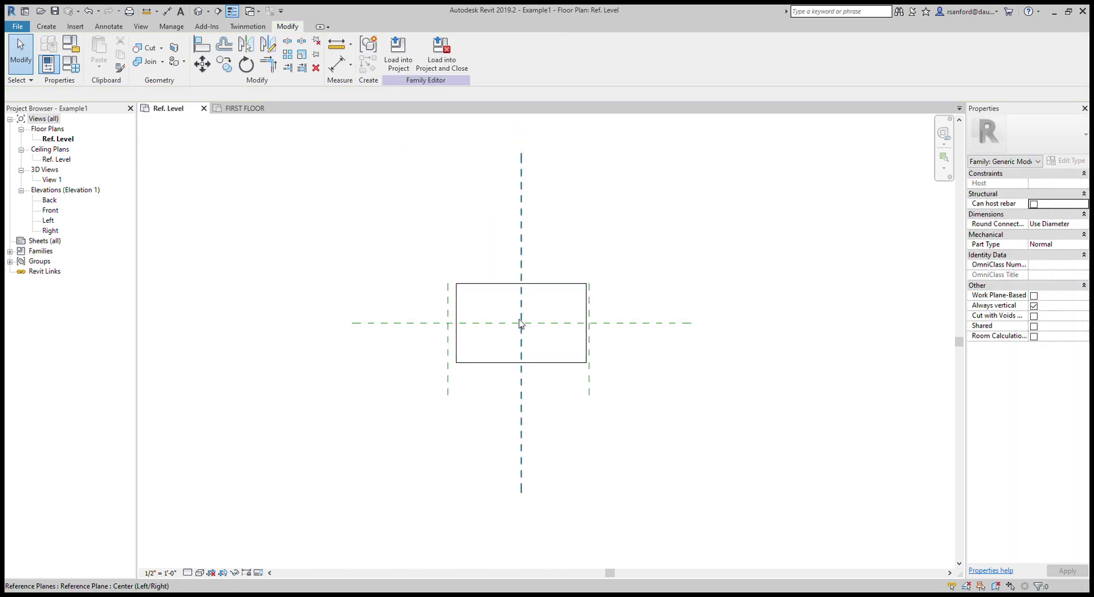
pyautogui.scroll(4, 524, 327)
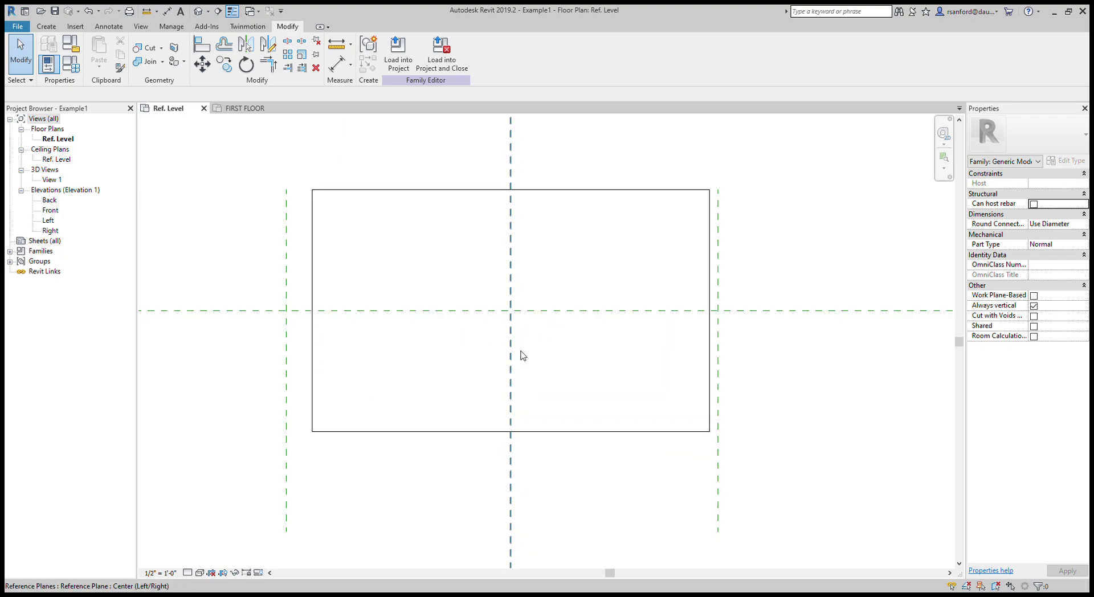
# Step: Examine the pins and the Is Reference and Defines Origin settings of the Center (Front/Back) and Center (Left/Right) reference planes
pyautogui.scroll(-5, 459, 398)
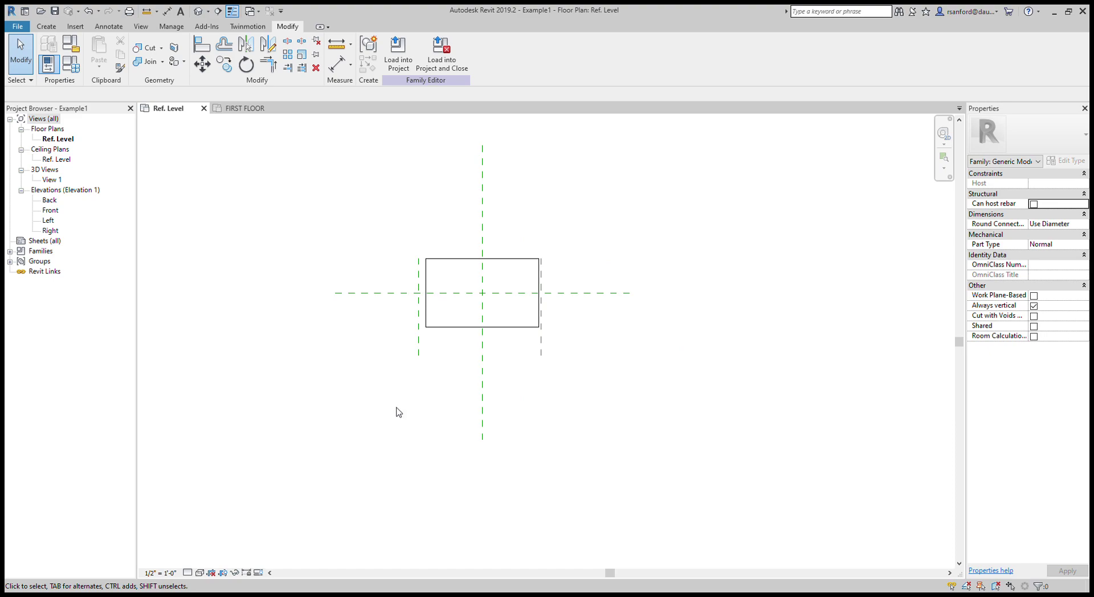
pyautogui.click(388, 294)
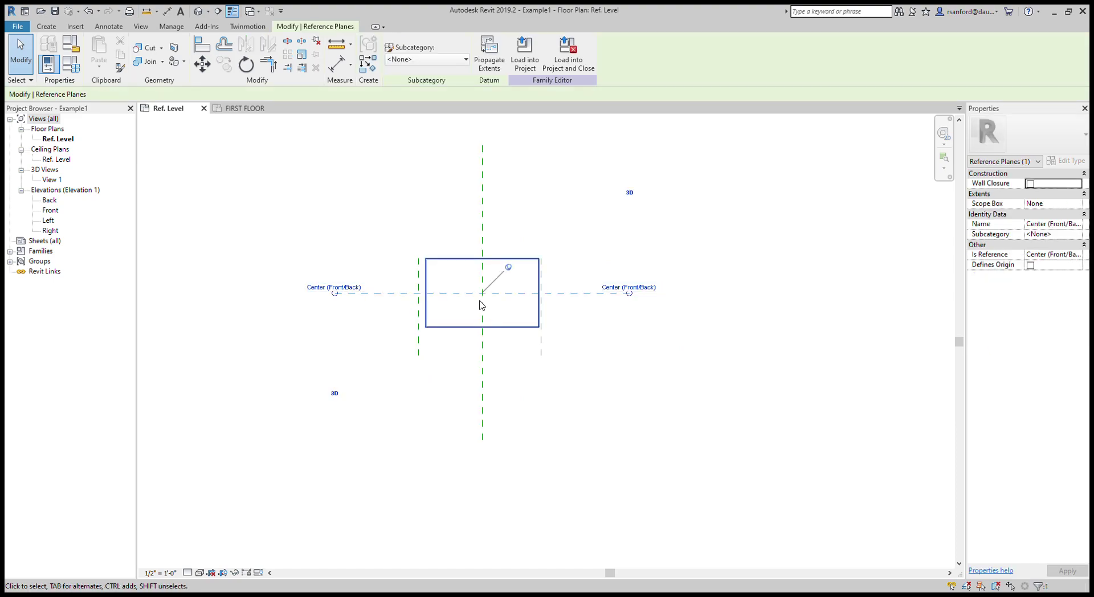
pyautogui.press('Escape')
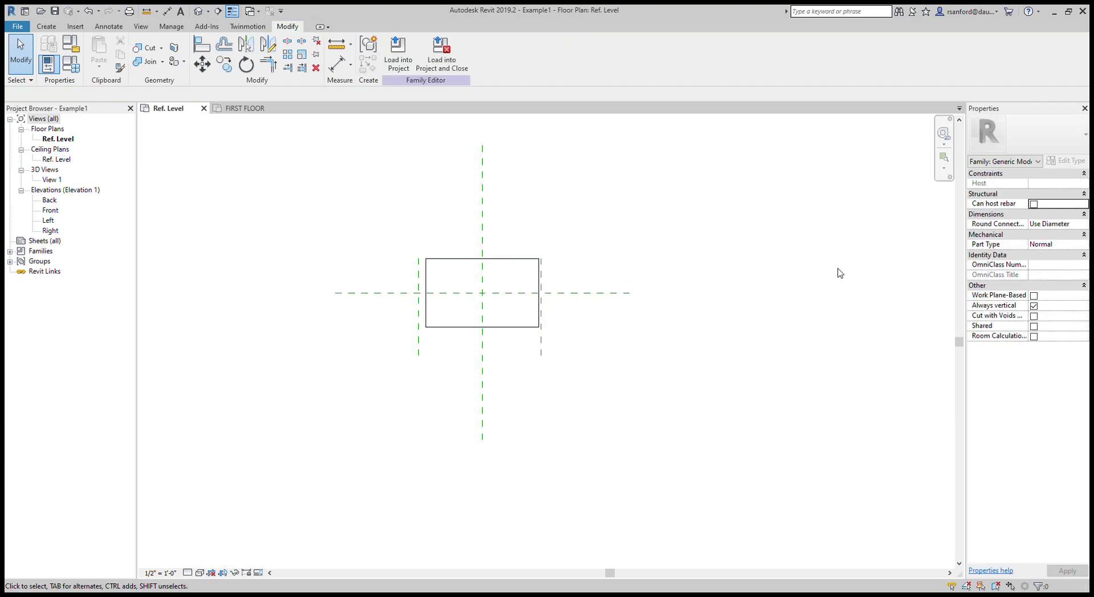
pyautogui.click(375, 296)
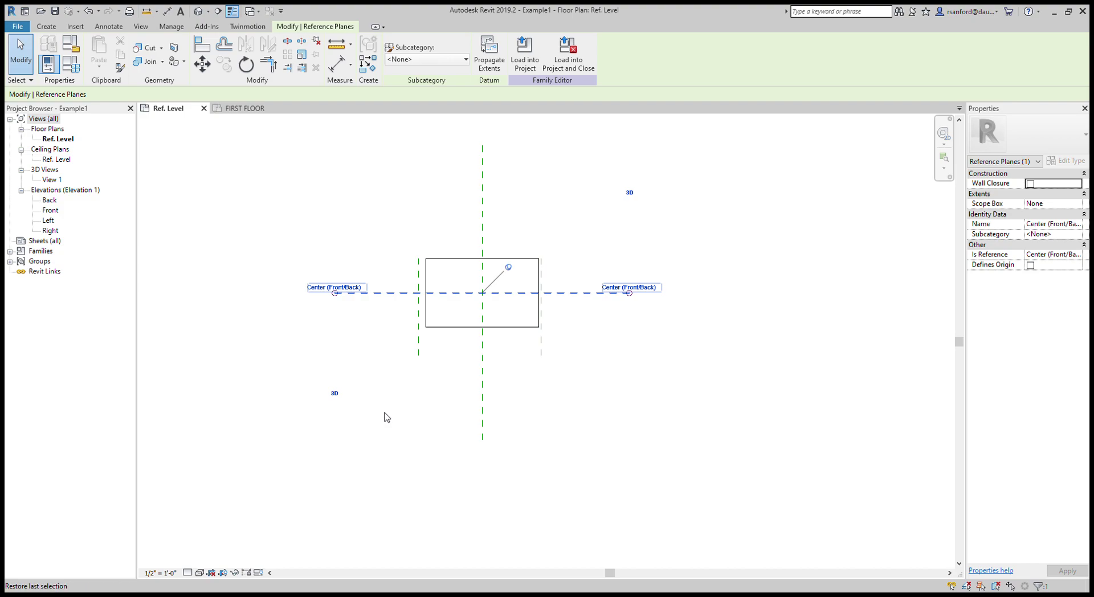
pyautogui.click(288, 357)
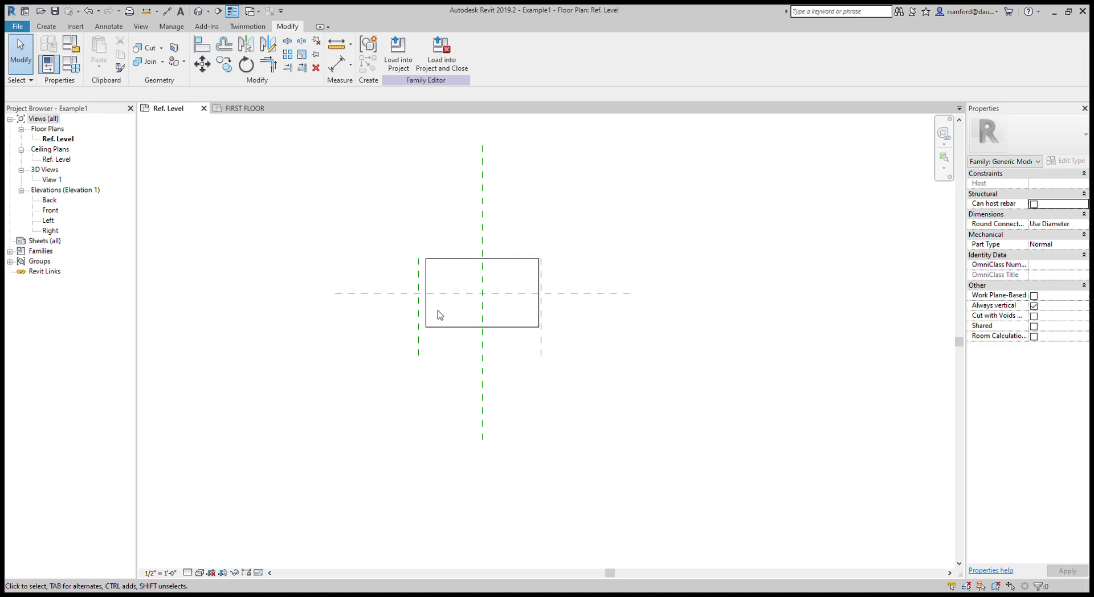
pyautogui.click(469, 294)
pyautogui.click(479, 359)
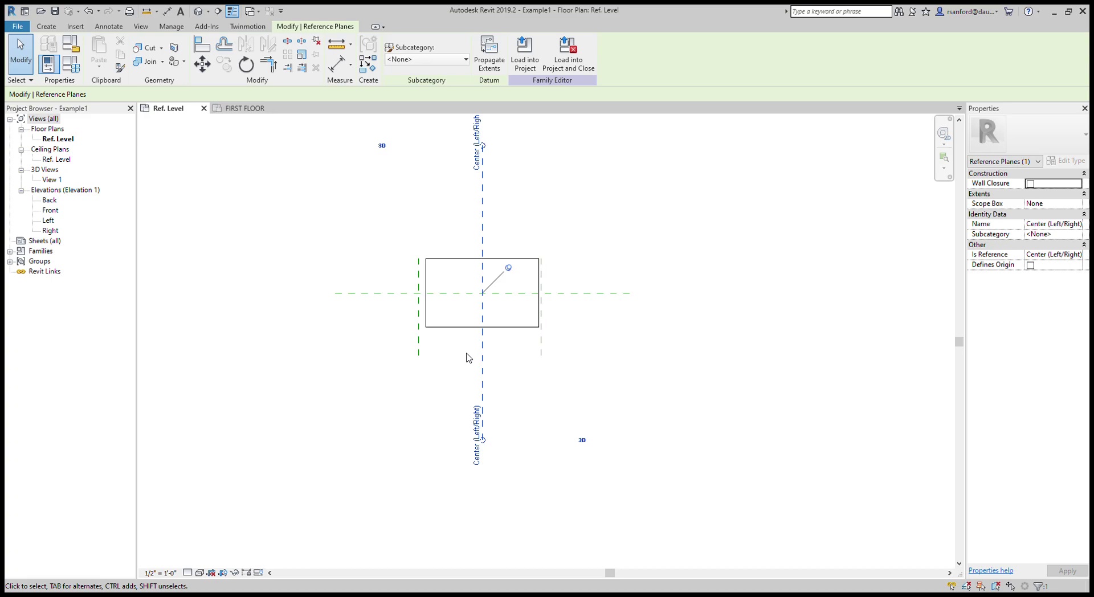
pyautogui.click(405, 392)
pyautogui.scroll(2, 408, 383)
pyautogui.scroll(2, 397, 382)
pyautogui.moveTo(395, 381); pyautogui.dragTo(434, 333, button='middle')
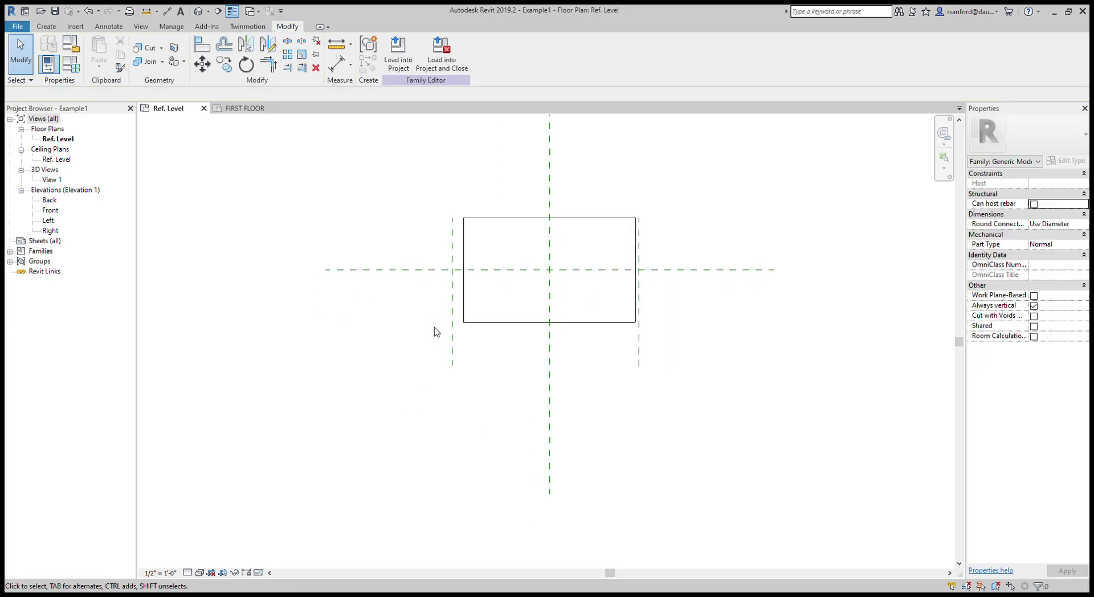
pyautogui.click(485, 272)
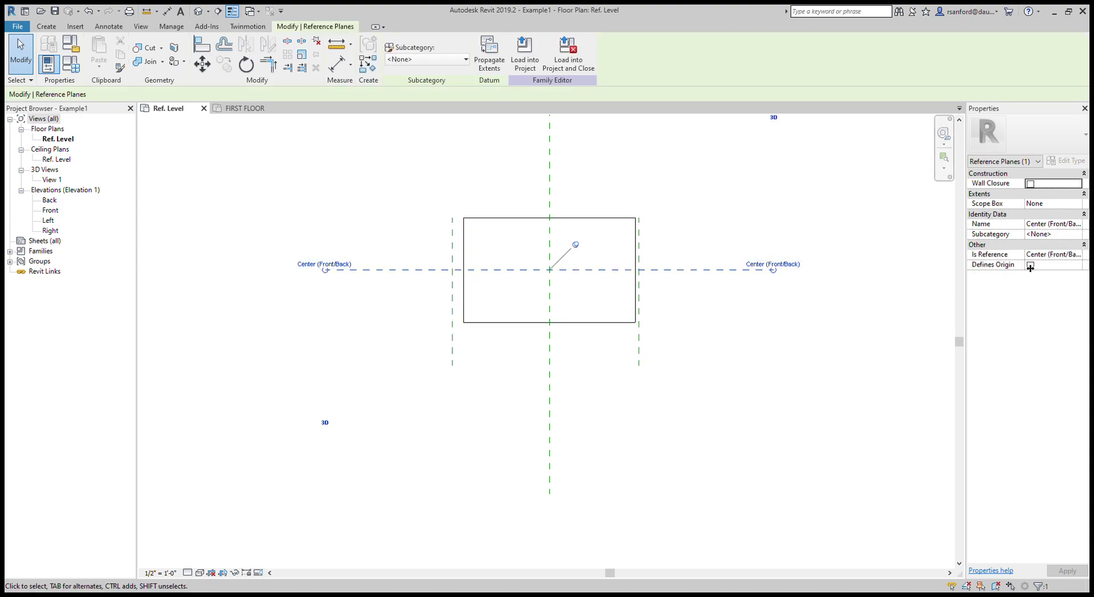
pyautogui.click(520, 402)
pyautogui.scroll(-1, 447, 359)
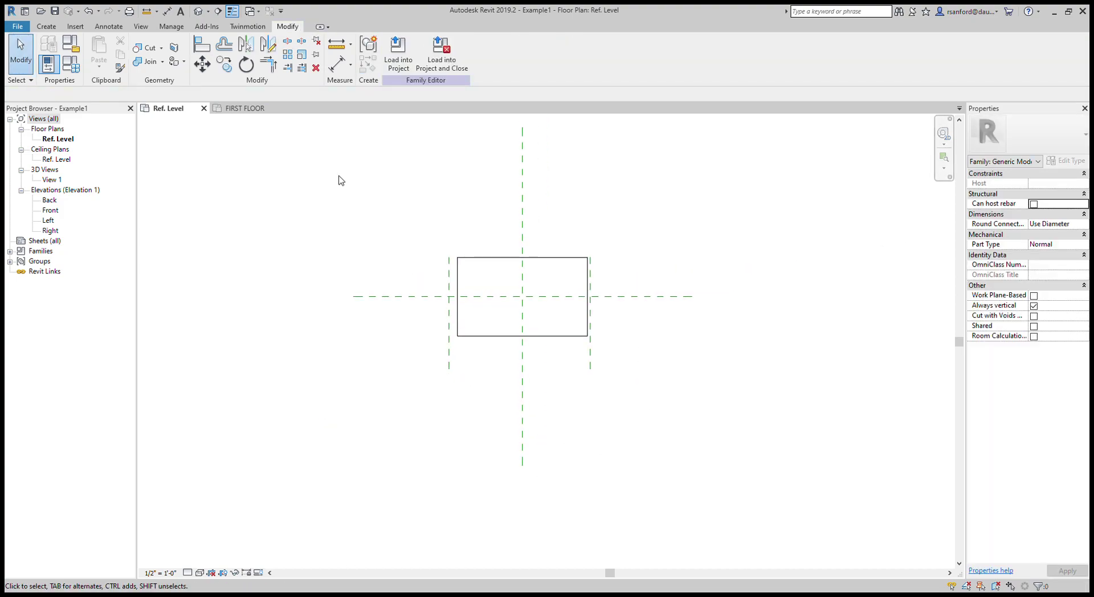
# Step: Draw a horizontal reference plane along the block's lower edge, extending past the vertical plane beside its left edge
pyautogui.click(46, 26)
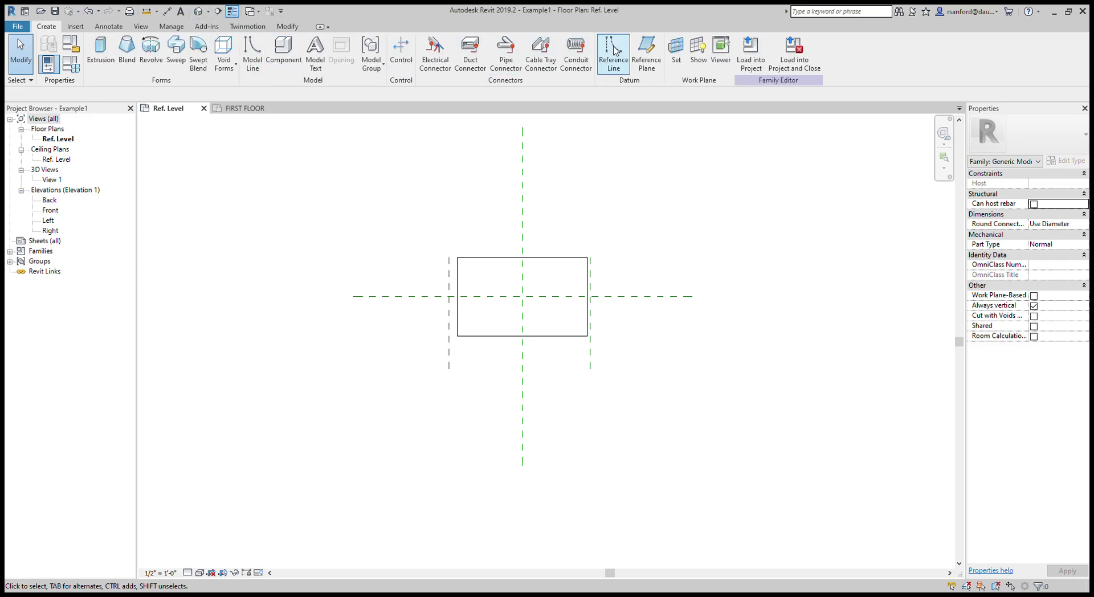
pyautogui.click(646, 52)
pyautogui.click(588, 336)
pyautogui.click(421, 336)
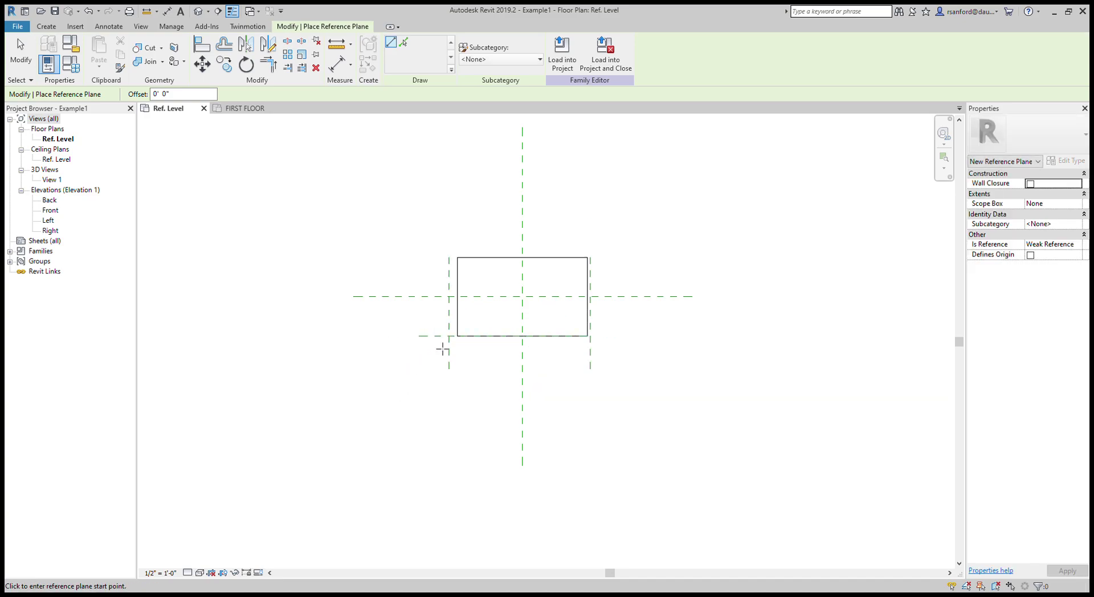
pyautogui.press('Escape')
pyautogui.press('Escape')
# Step: Turn on Defines Origin for the new lower-edge reference plane and the vertical plane beside the block's left edge
pyautogui.click(440, 336)
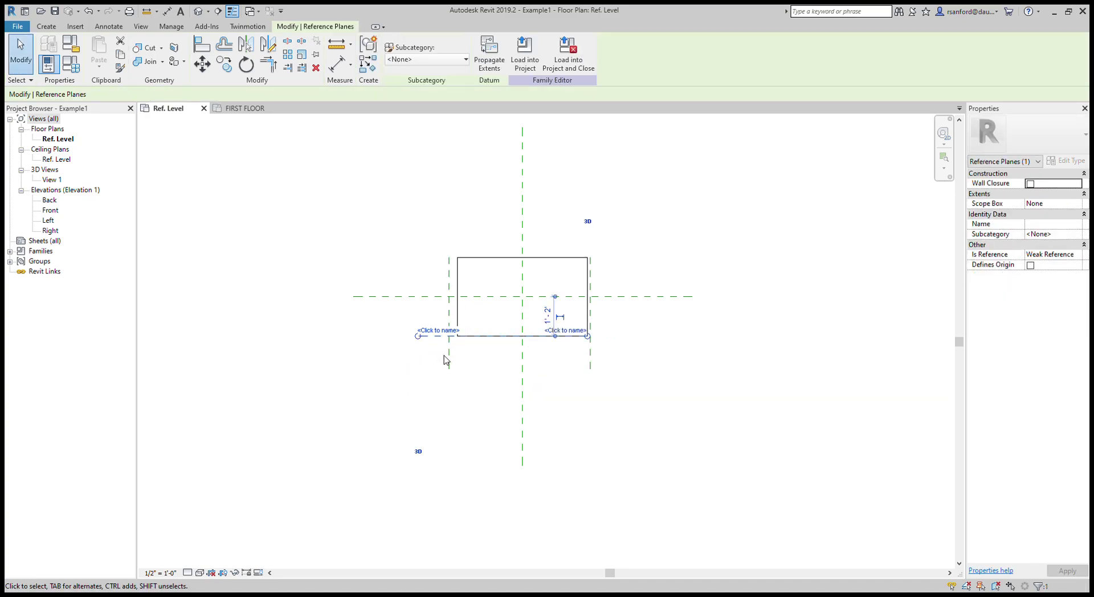
pyautogui.keyDown('ctrl'); pyautogui.click(449, 359); pyautogui.keyUp('ctrl')
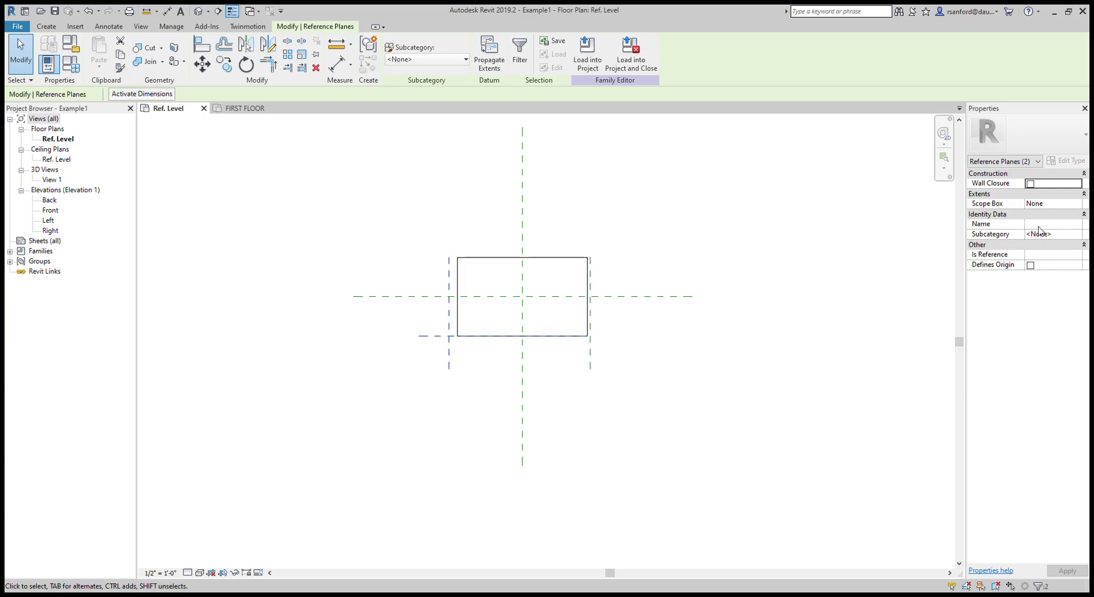
pyautogui.click(376, 386)
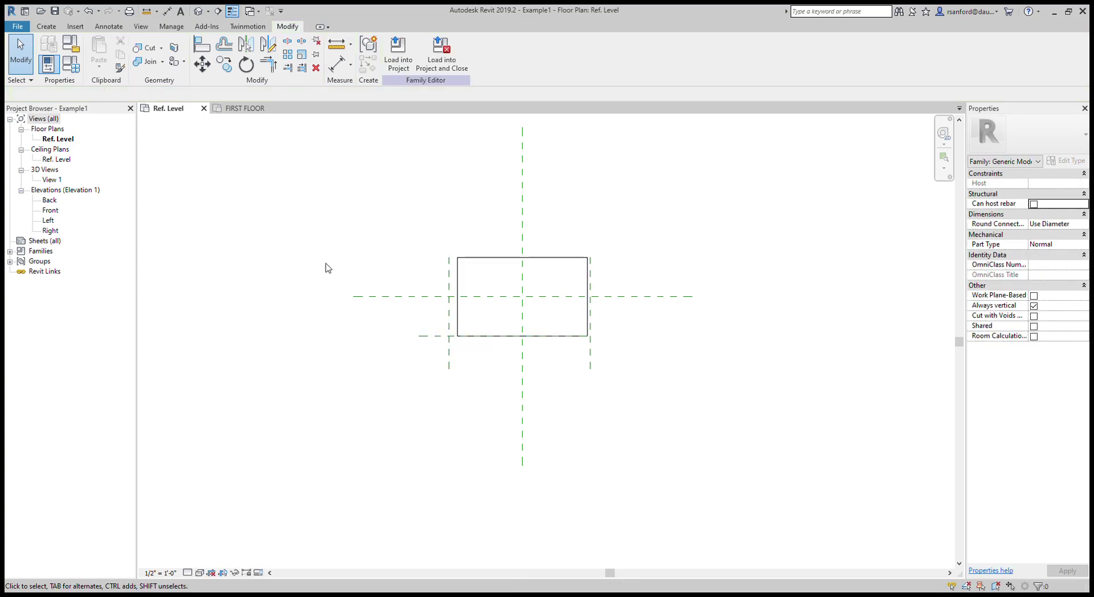
# Step: Load the modified Example1 family into the project and leave the component placement command
pyautogui.click(399, 54)
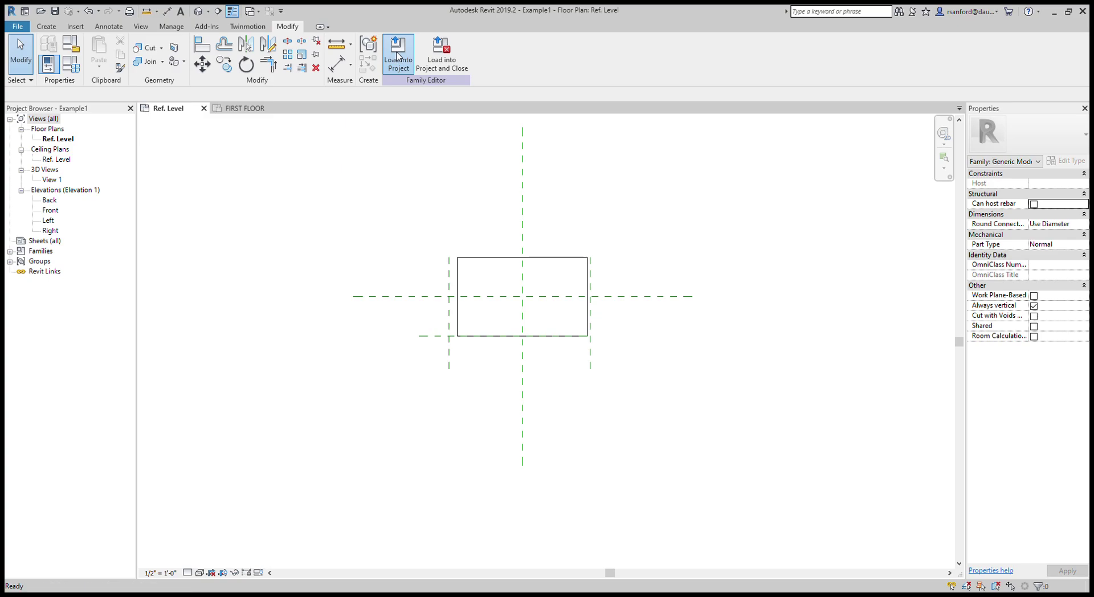
pyautogui.click(478, 268)
pyautogui.press('Escape')
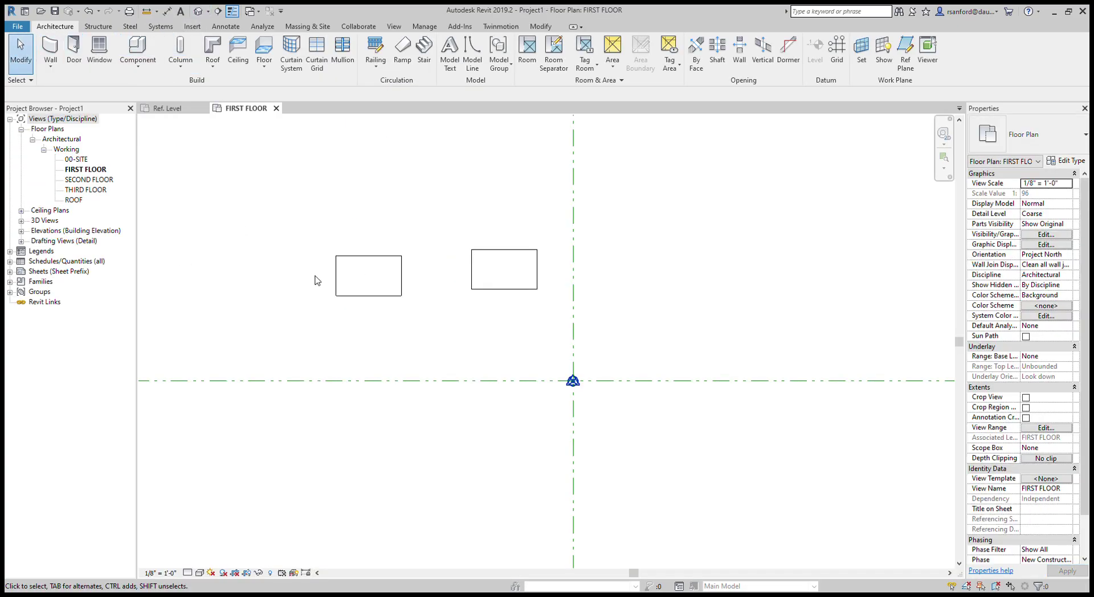
# Step: Place another Example1 component directly below the left block in the FIRST FLOOR plan
pyautogui.click(346, 281)
pyautogui.click(55, 26)
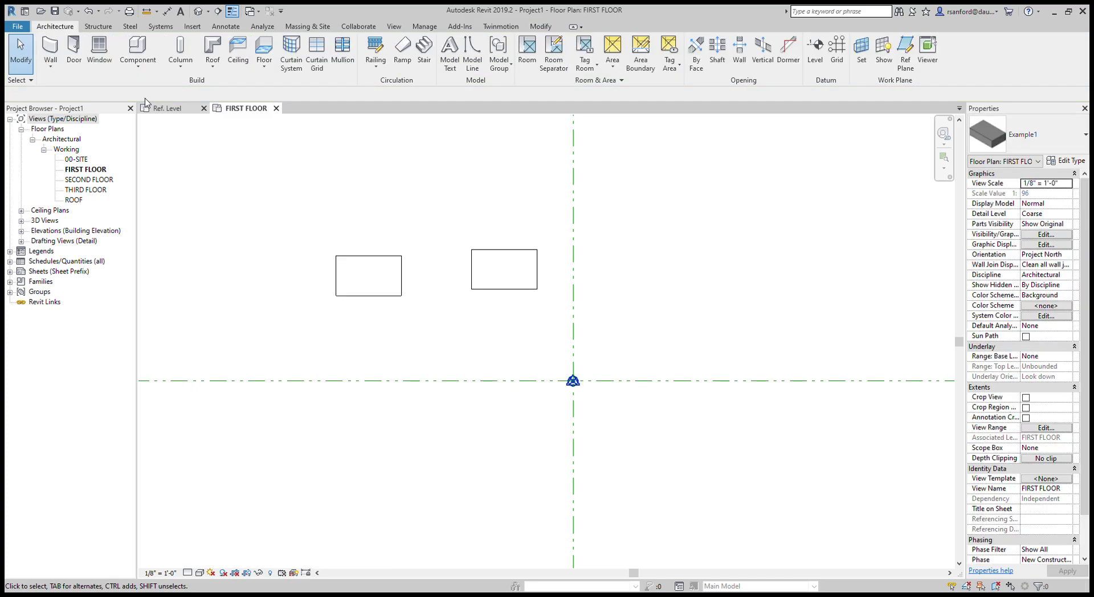
pyautogui.click(128, 48)
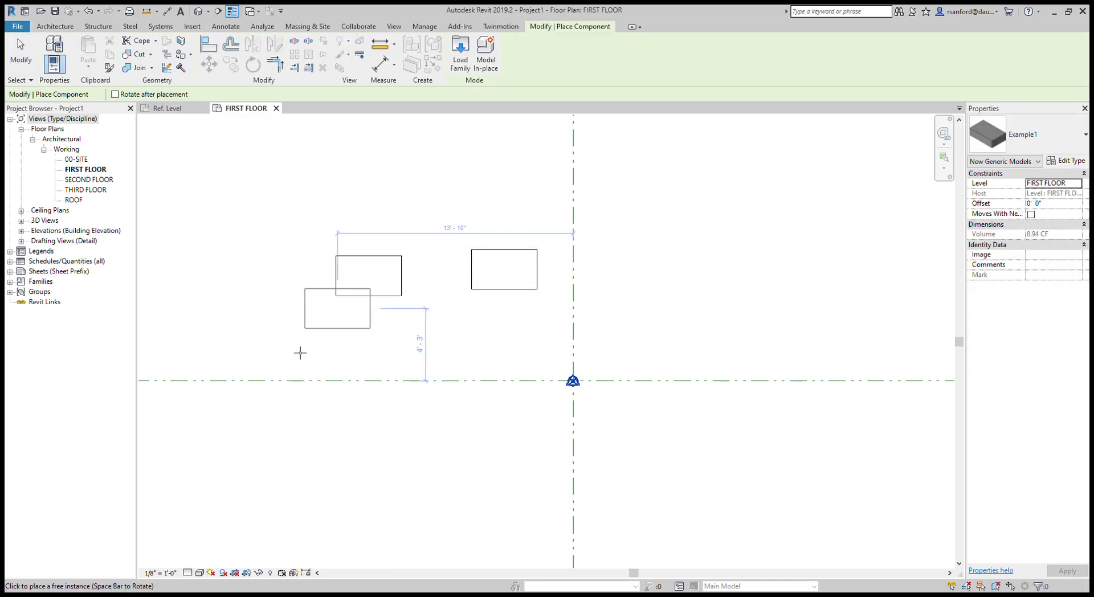
pyautogui.click(328, 369)
pyautogui.press('Escape')
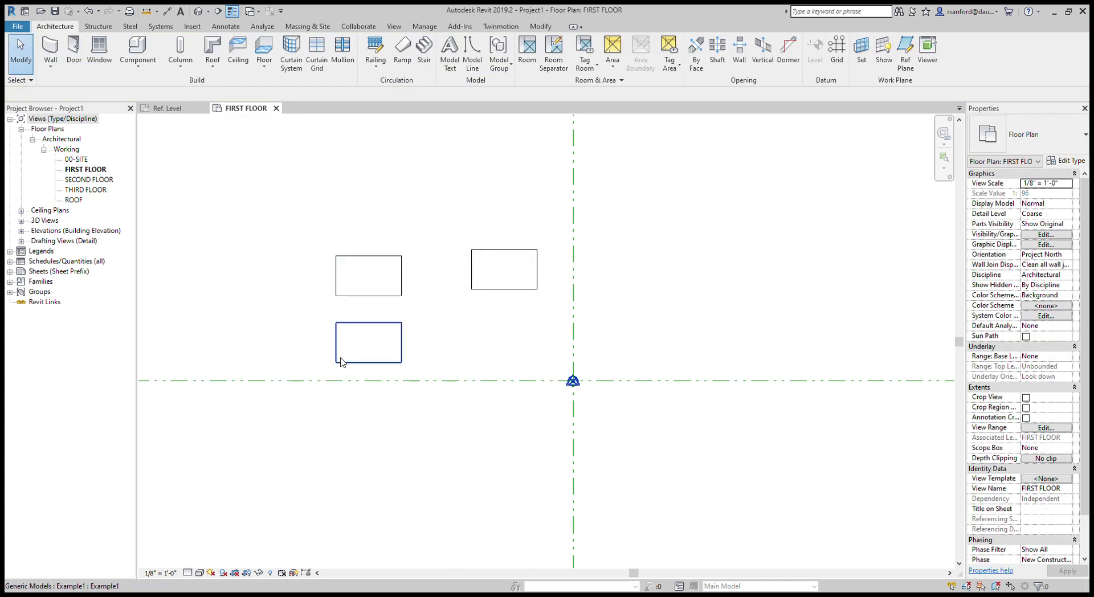
# Step: Delete the newly placed lower block and clear the selection
pyautogui.click(340, 364)
pyautogui.click(321, 69)
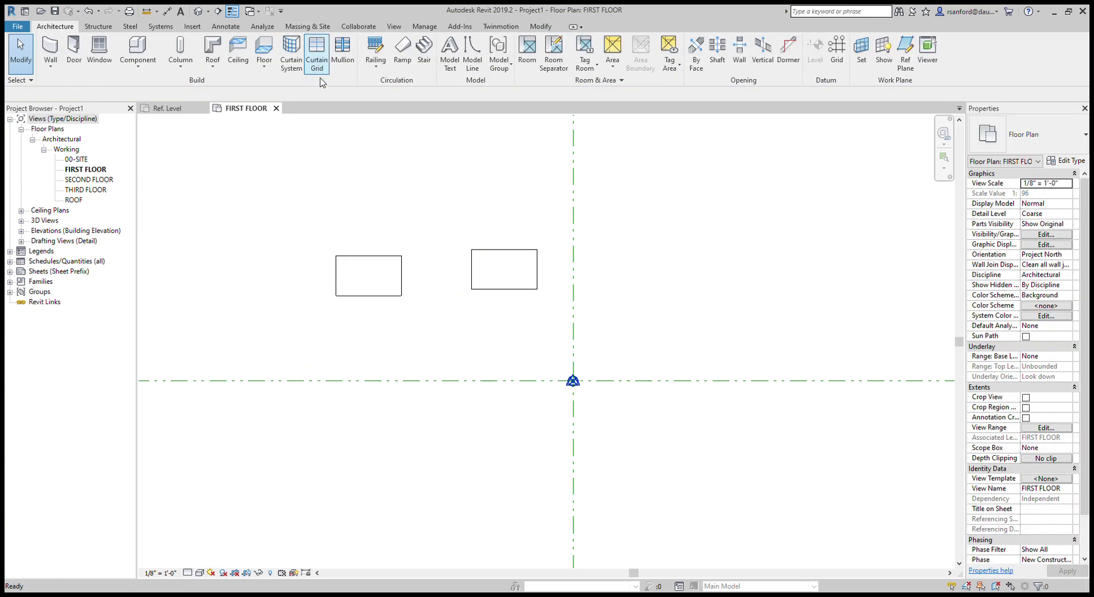
pyautogui.click(359, 296)
pyautogui.click(322, 332)
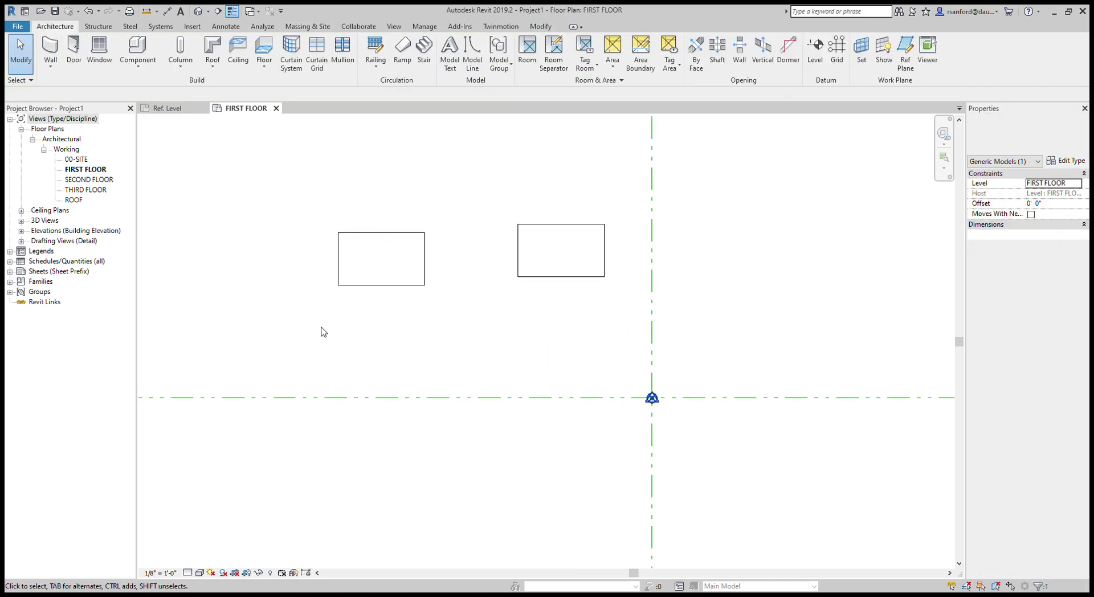
# Step: Return to the family's Ref. Level view and check the properties of the lower-edge and right vertical reference planes
pyautogui.click(168, 108)
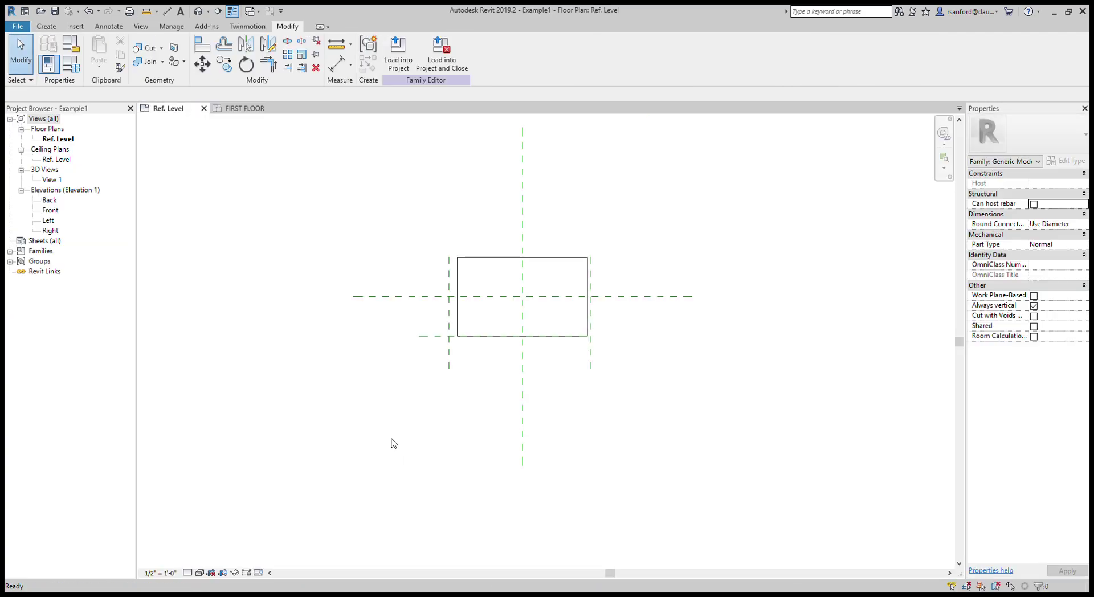
pyautogui.moveTo(320, 300); pyautogui.dragTo(330, 350, button='middle')
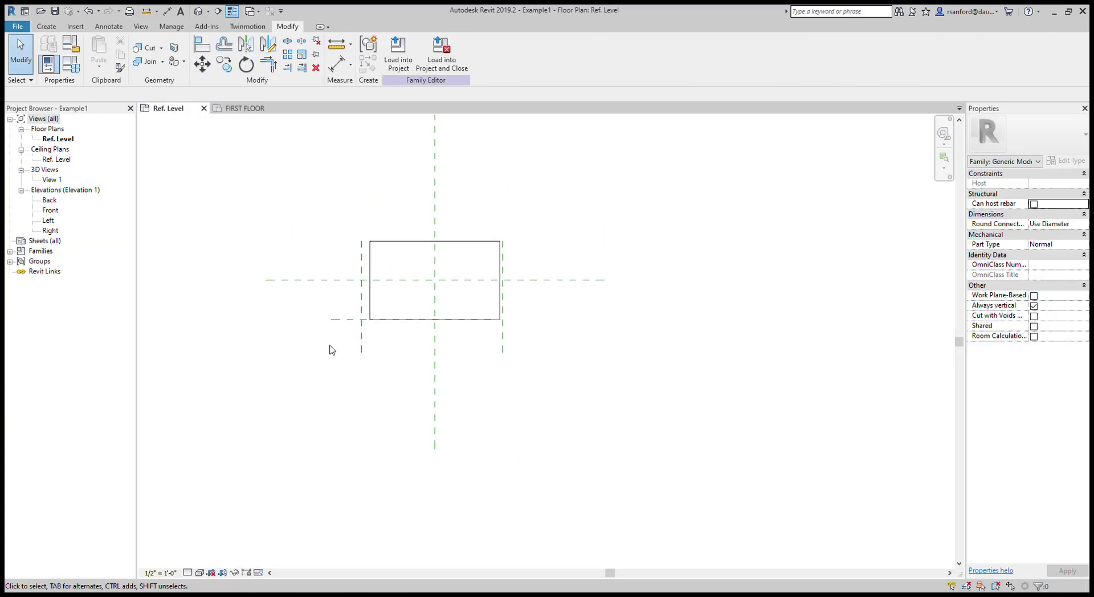
pyautogui.click(337, 320)
pyautogui.click(502, 342)
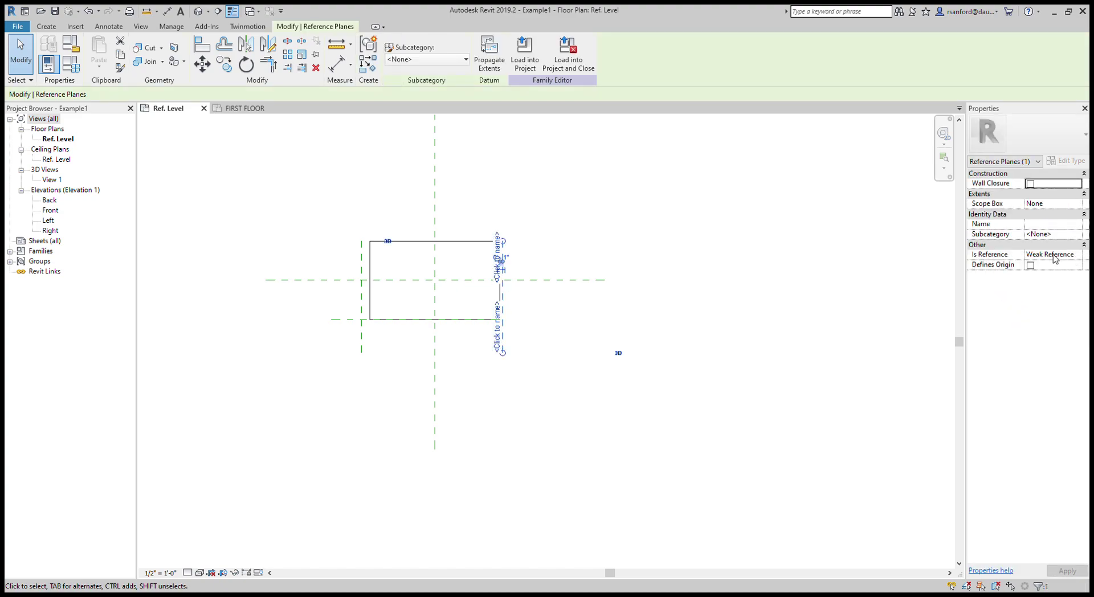
pyautogui.click(405, 350)
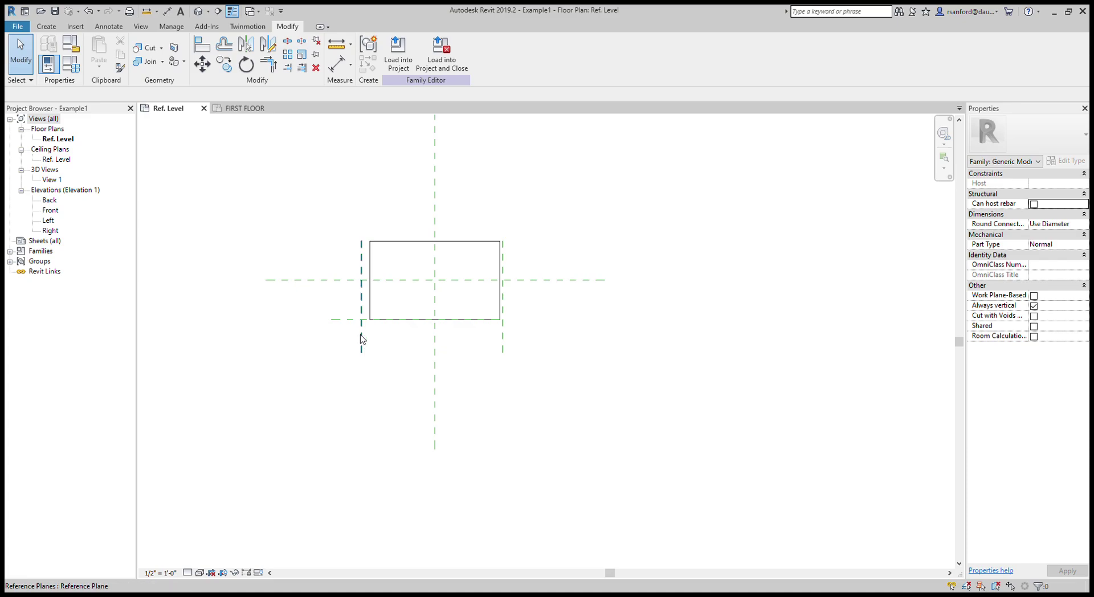
# Step: Compare the Defines Origin setting of the left and lower-edge reference planes with that of the two center planes
pyautogui.click(361, 341)
pyautogui.keyDown('ctrl'); pyautogui.click(345, 319); pyautogui.keyUp('ctrl')
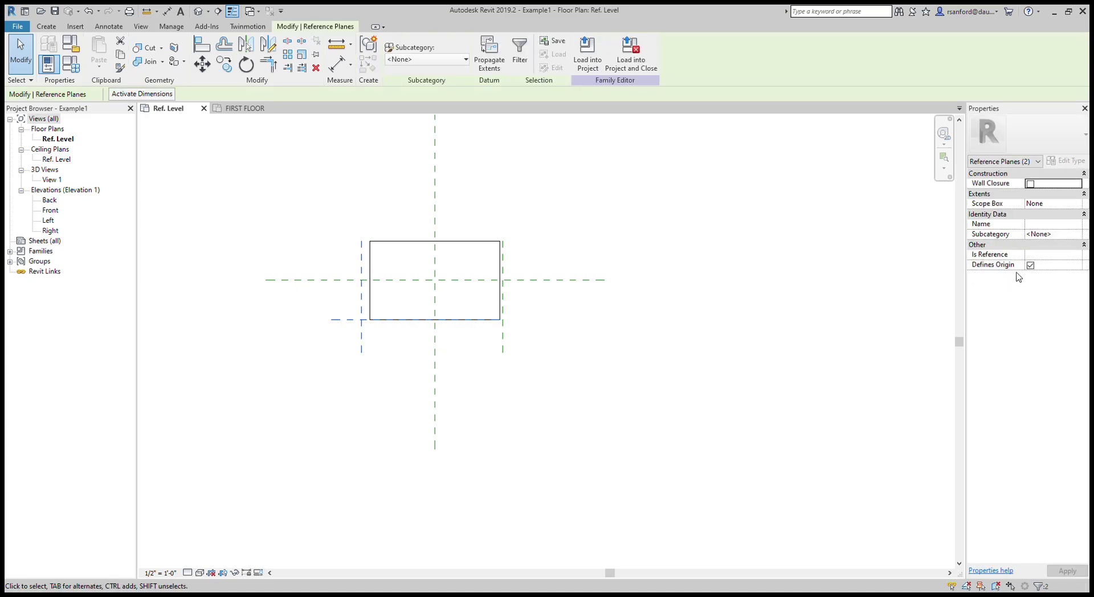
pyautogui.click(686, 388)
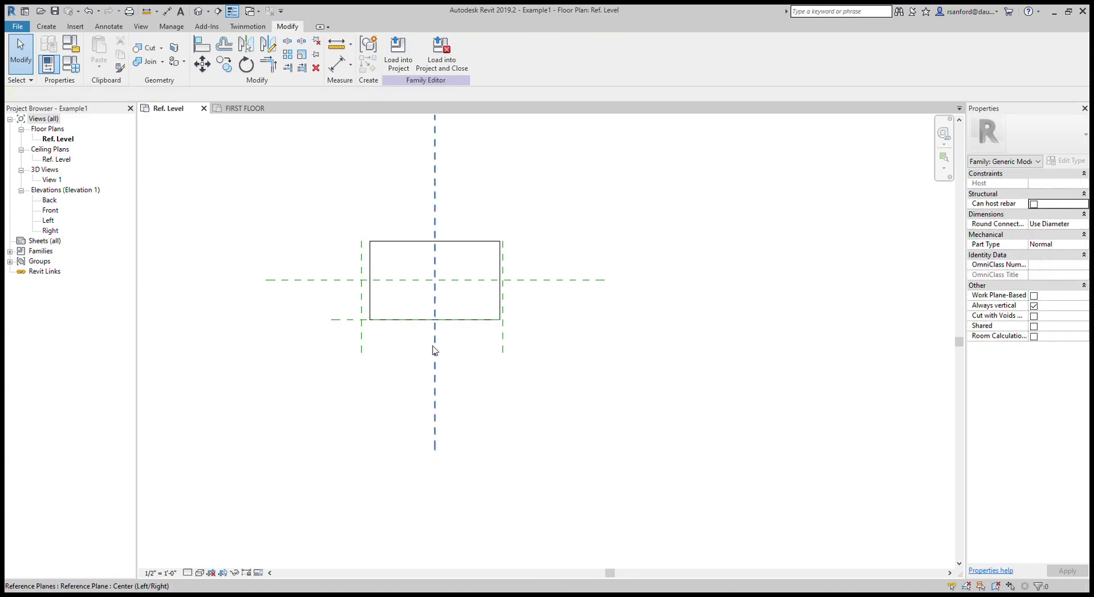
pyautogui.click(434, 350)
pyautogui.keyDown('ctrl'); pyautogui.click(475, 280); pyautogui.keyUp('ctrl')
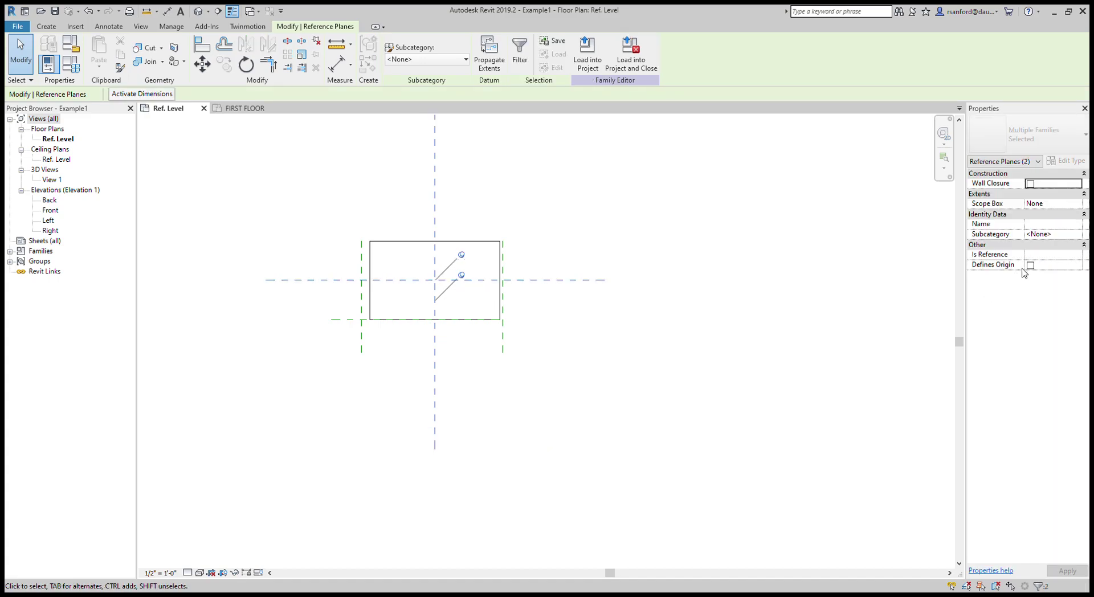
pyautogui.click(806, 349)
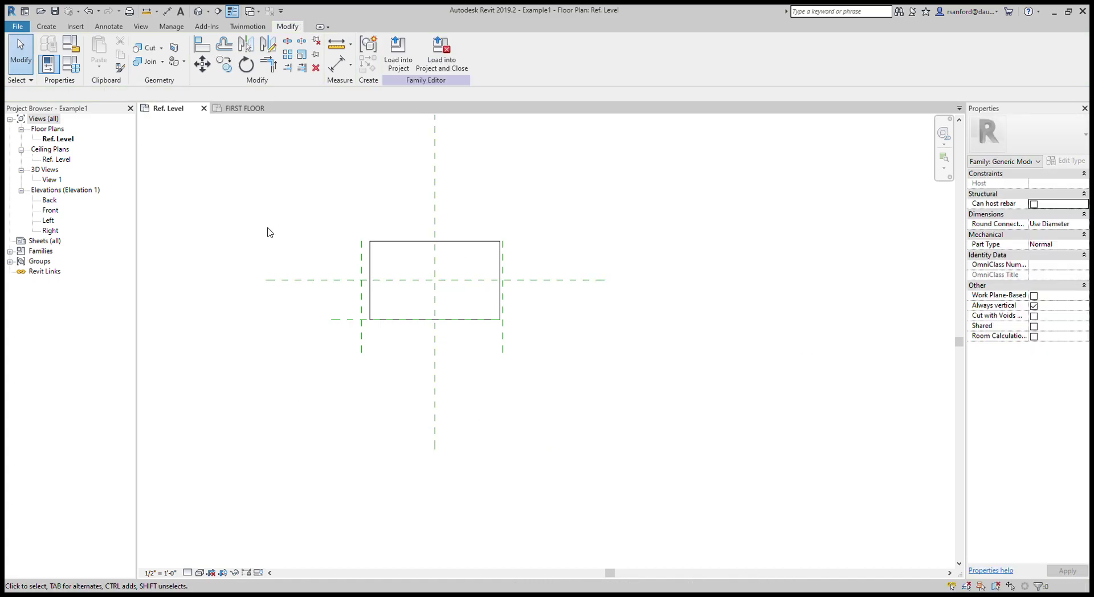
# Step: Check the Is Reference setting of the vertical reference planes beside the block's left and right edges
pyautogui.click(361, 310)
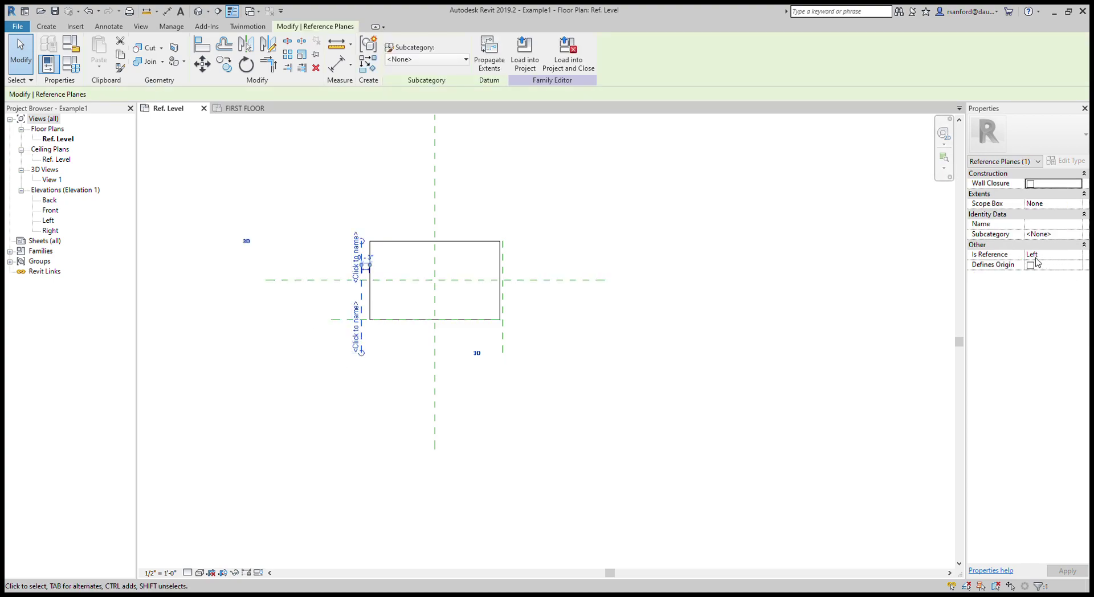
pyautogui.click(580, 421)
pyautogui.click(501, 342)
pyautogui.click(266, 161)
# Step: Create a vertical reference plane offset 1" outward from the plane beside the block's right edge by picking that plane
pyautogui.click(47, 27)
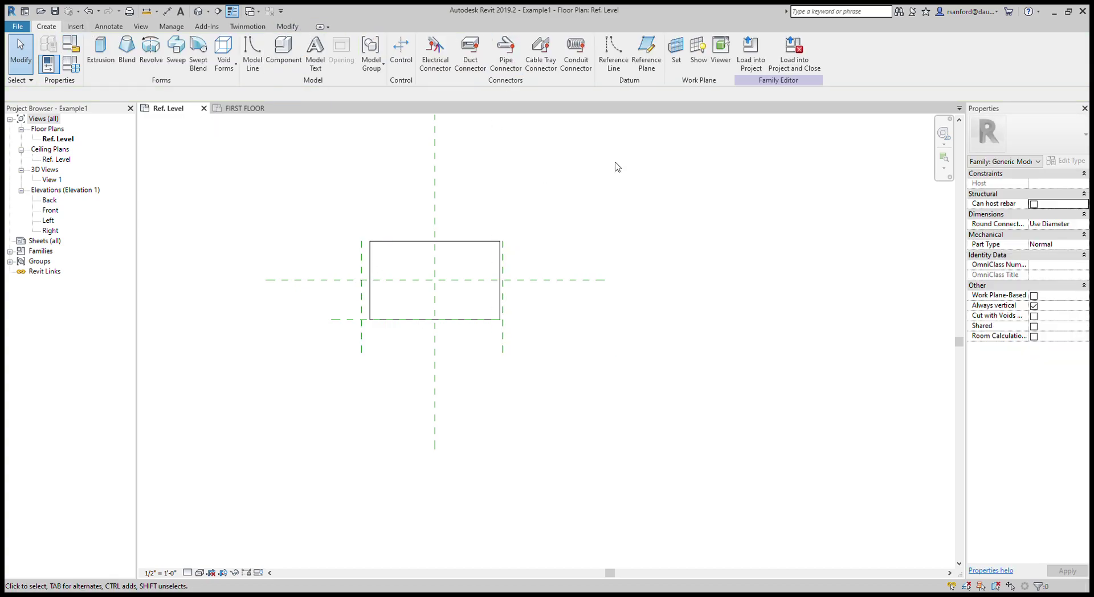
pyautogui.click(646, 54)
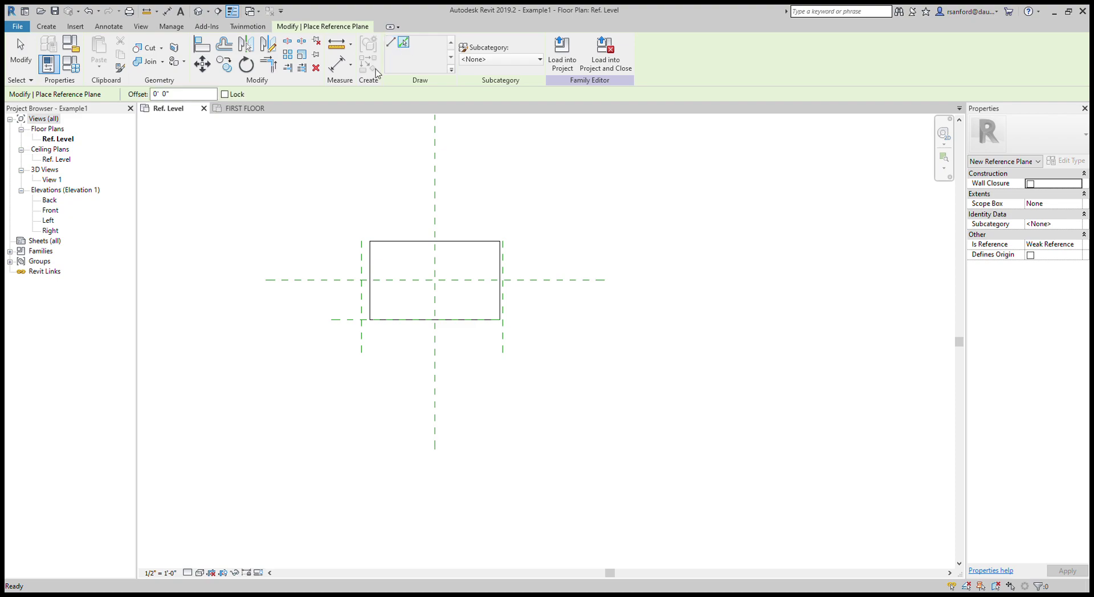
pyautogui.doubleClick(164, 94)
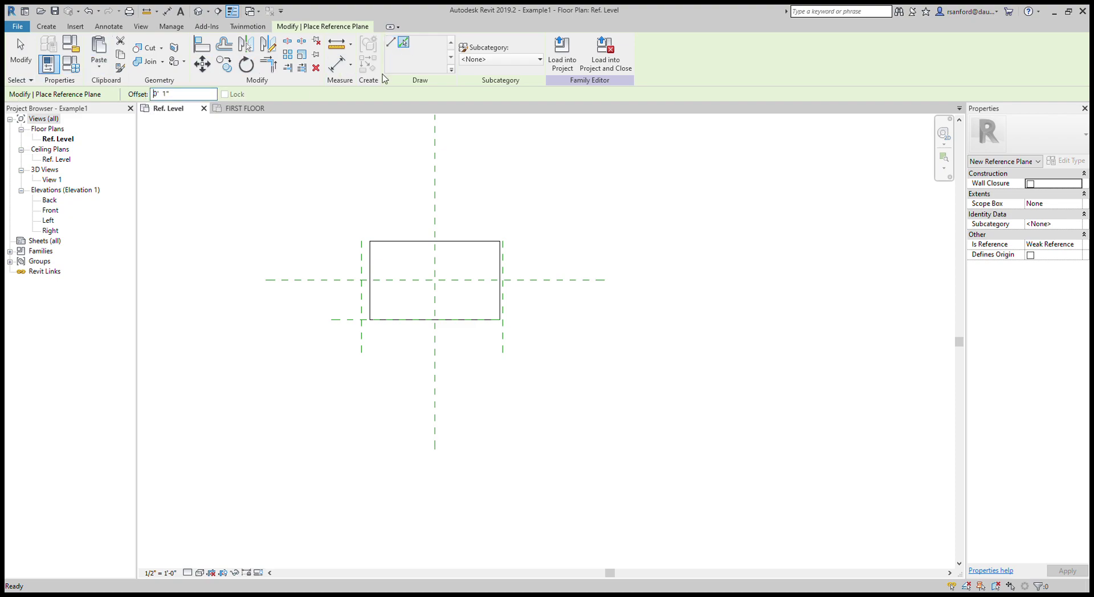
pyautogui.click(509, 340)
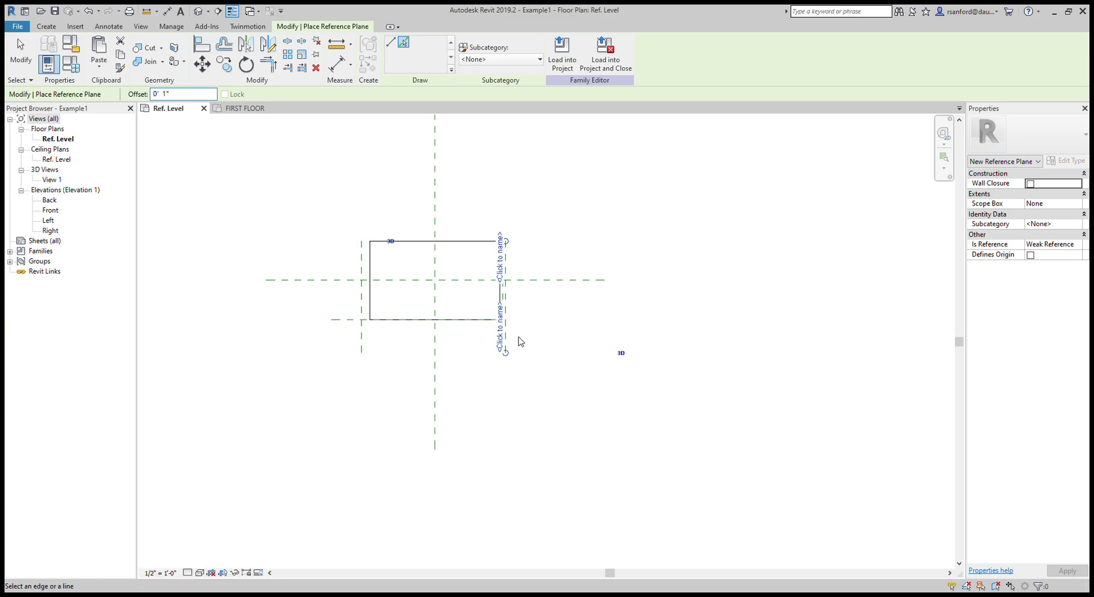
pyautogui.scroll(4, 515, 342)
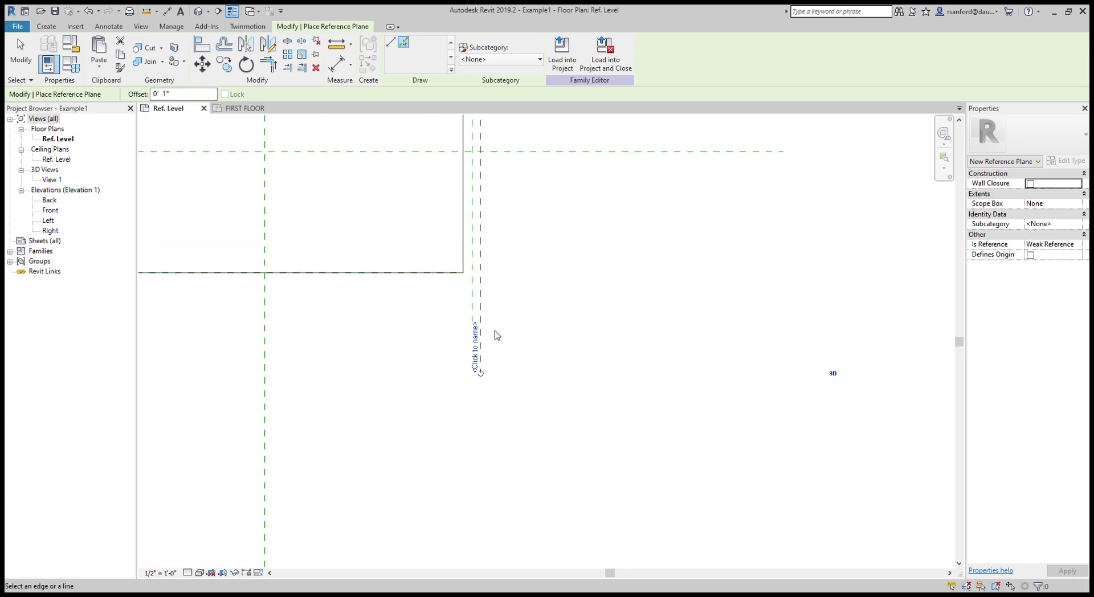
# Step: Add more vertical reference planes outward beyond the block's right edge at 1" offsets by picking the preceding planes
pyautogui.click(482, 333)
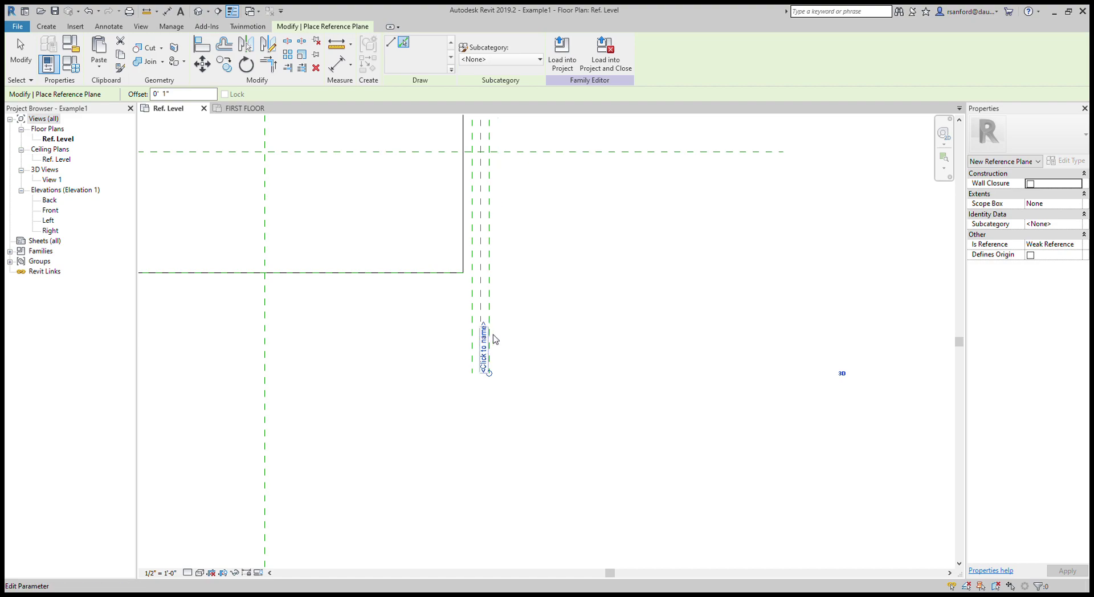
pyautogui.press('Escape')
pyautogui.press('Escape')
# Step: Configure the Is Reference setting of the second and third vertical reference planes outside the block's right edge
pyautogui.scroll(-1, 422, 312)
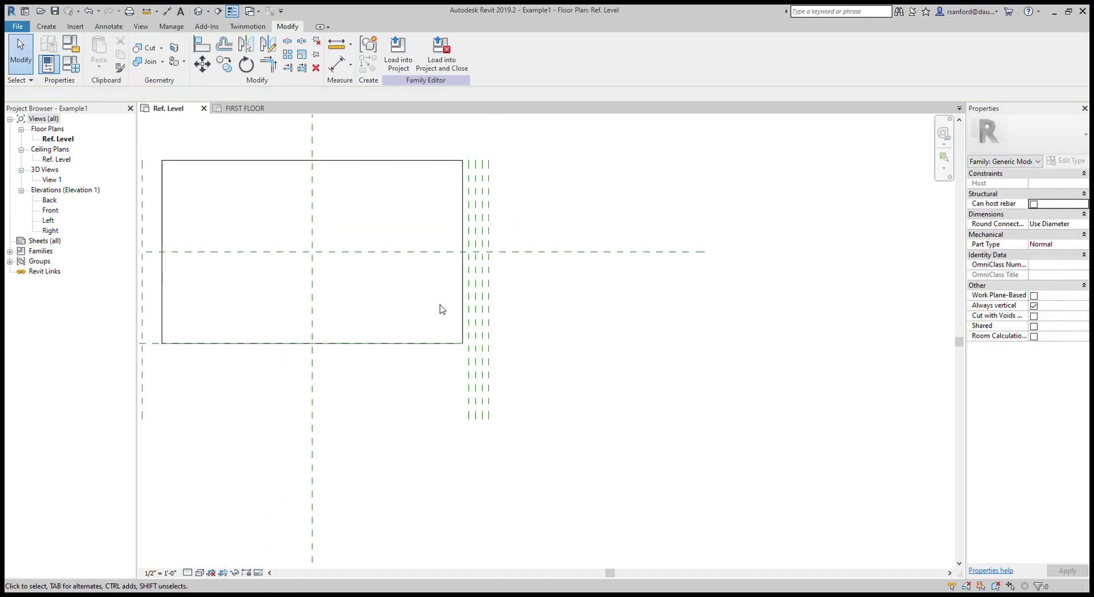
pyautogui.click(469, 273)
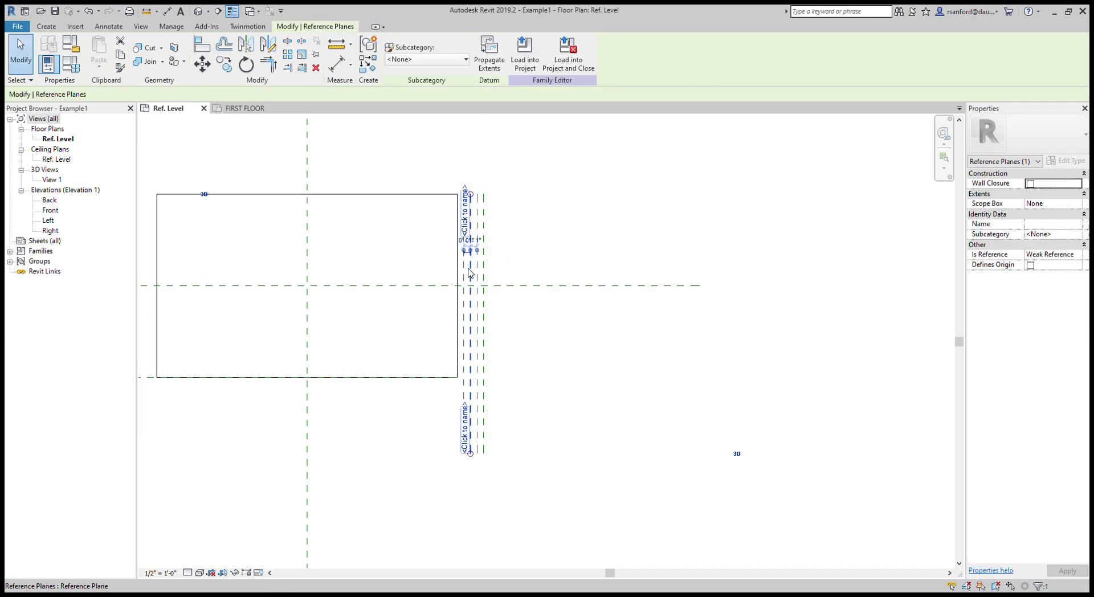
pyautogui.click(1078, 255)
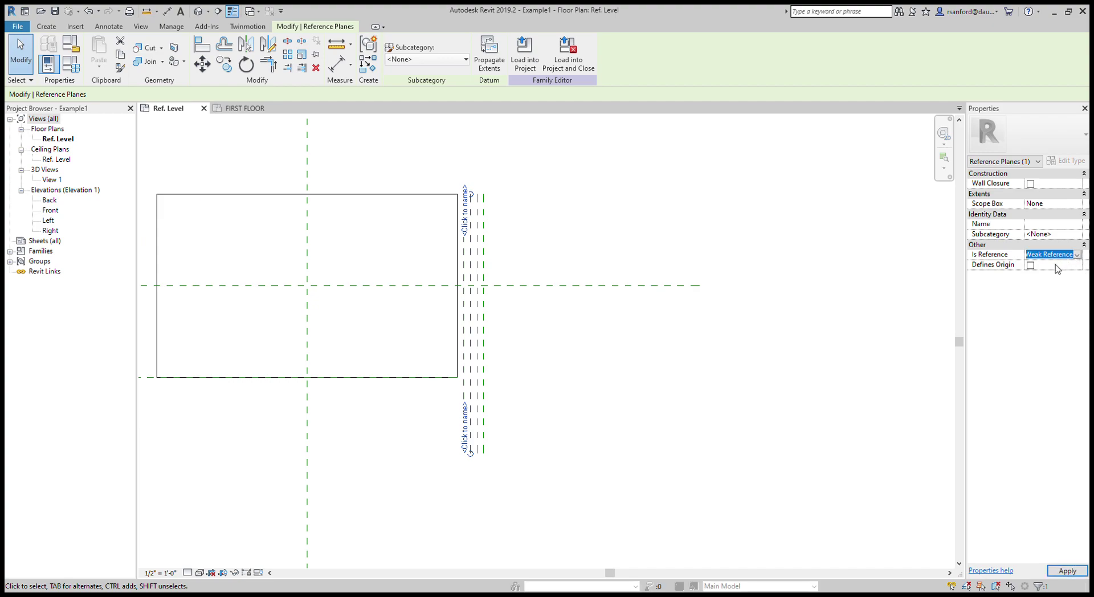
pyautogui.click(604, 470)
pyautogui.click(484, 445)
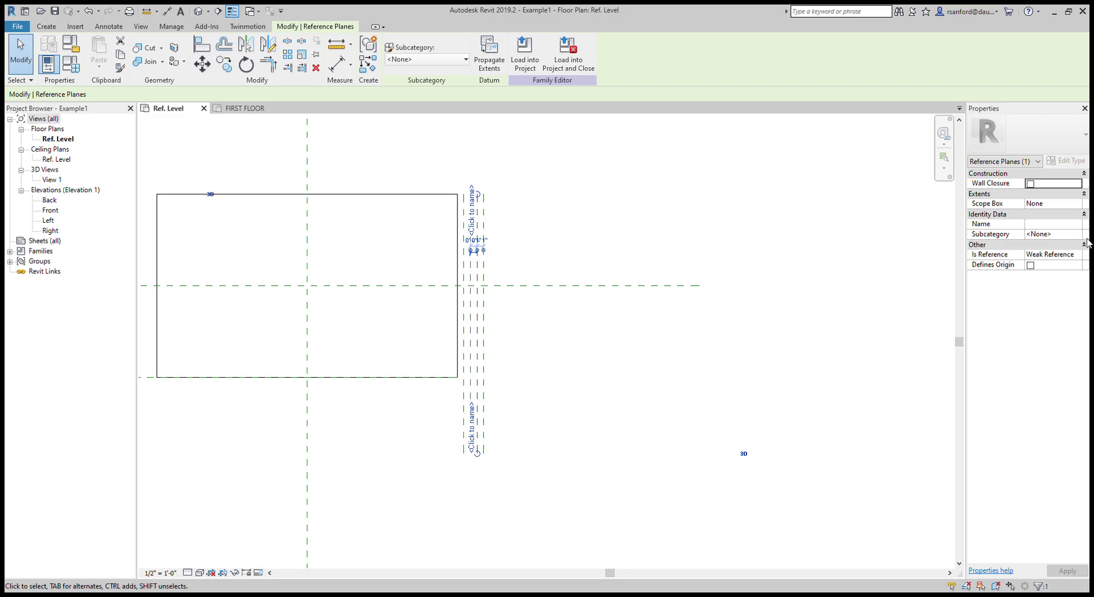
pyautogui.click(1077, 254)
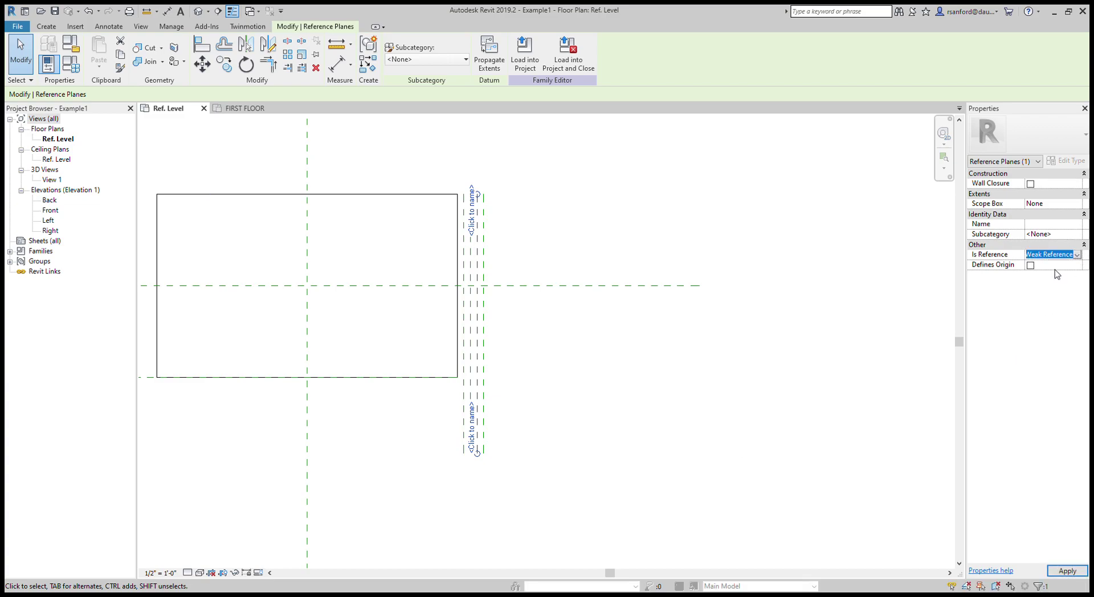
pyautogui.click(627, 415)
# Step: Set Is Reference to Right for the outermost vertical reference plane beyond the block's right edge
pyautogui.click(487, 406)
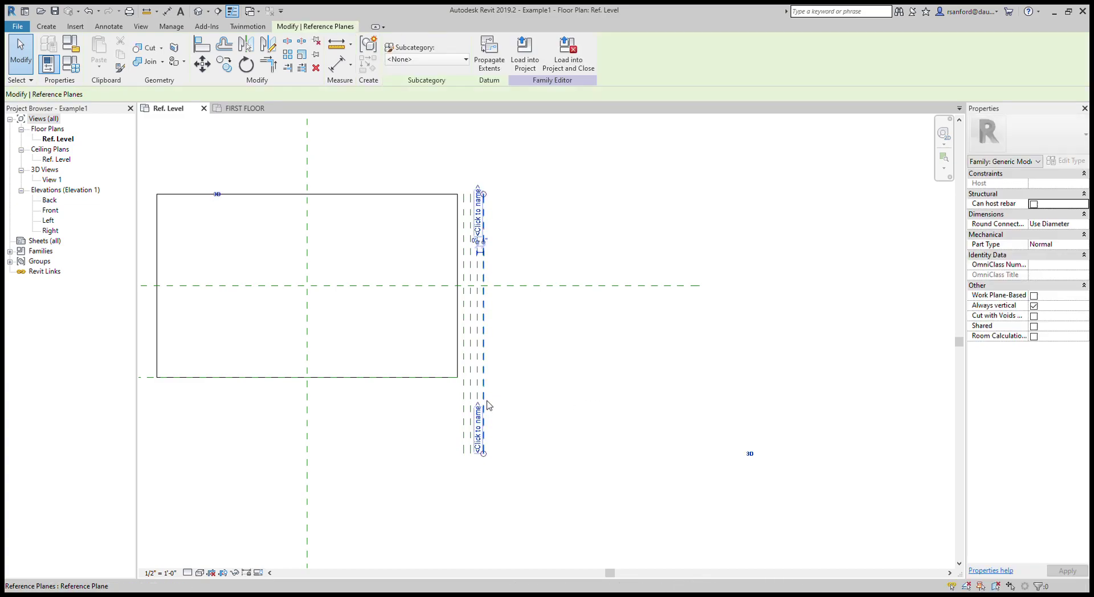
pyautogui.click(1080, 256)
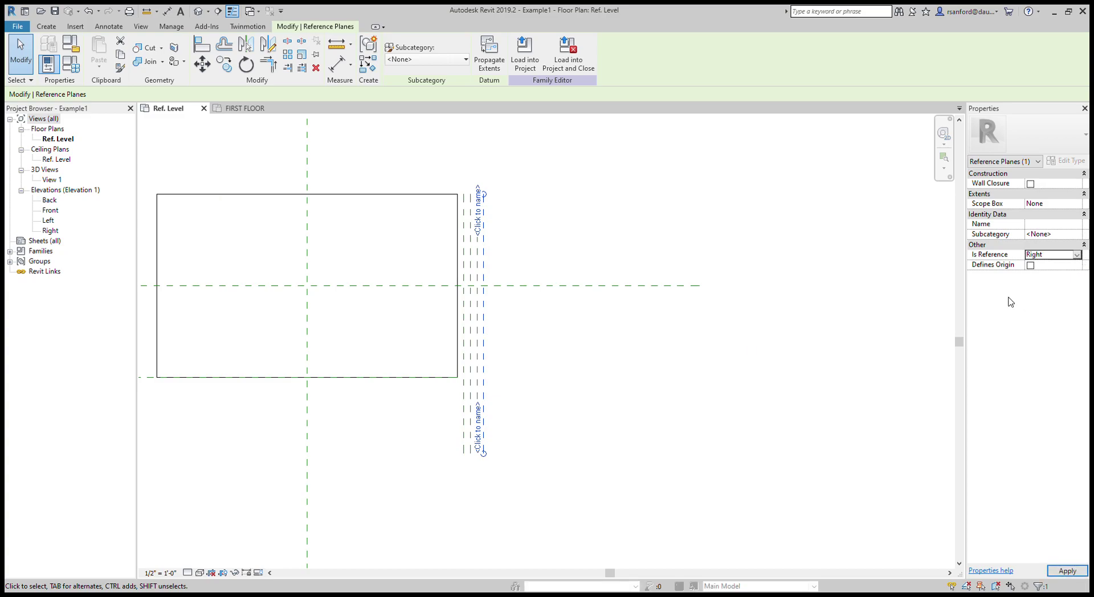
pyautogui.click(367, 495)
# Step: Load the revised Example1 family into Project1, replacing the existing version, and leave component placement
pyautogui.moveTo(378, 469); pyautogui.dragTo(628, 315, button='middle')
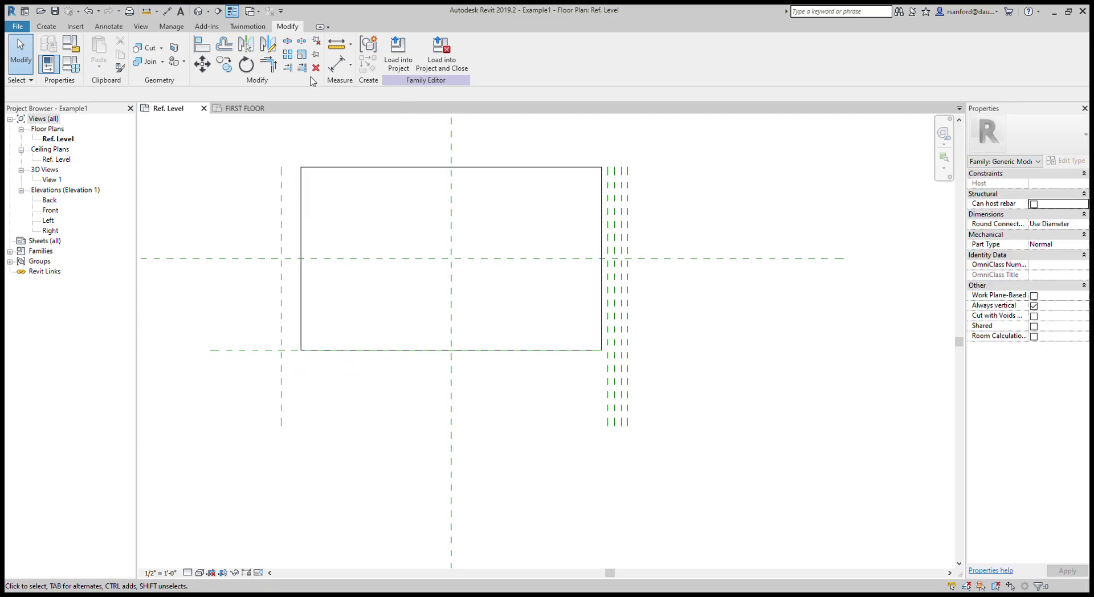
pyautogui.click(399, 50)
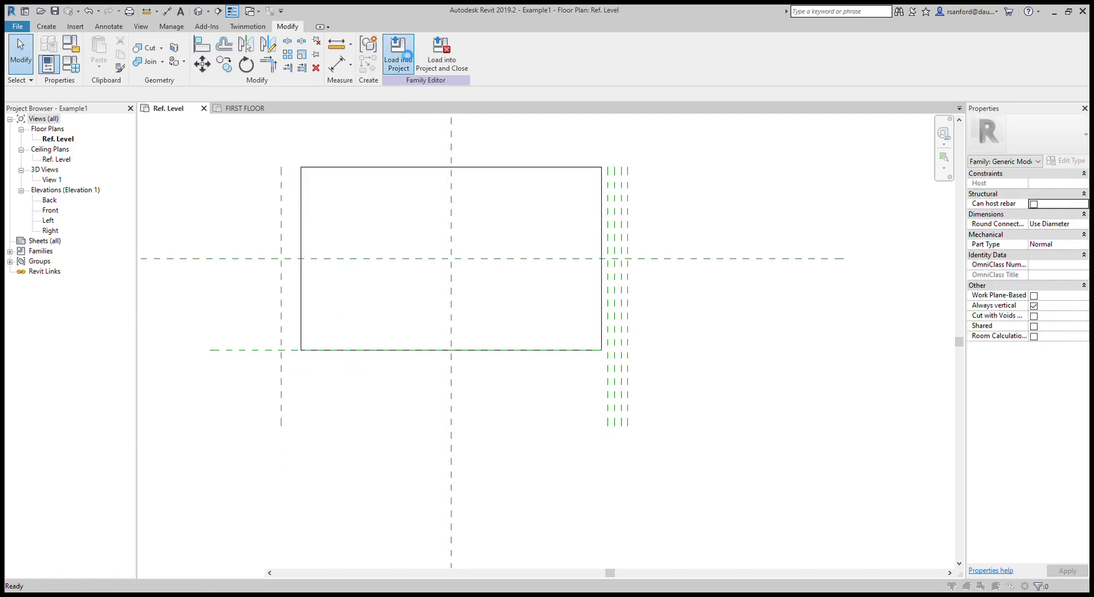
pyautogui.click(460, 277)
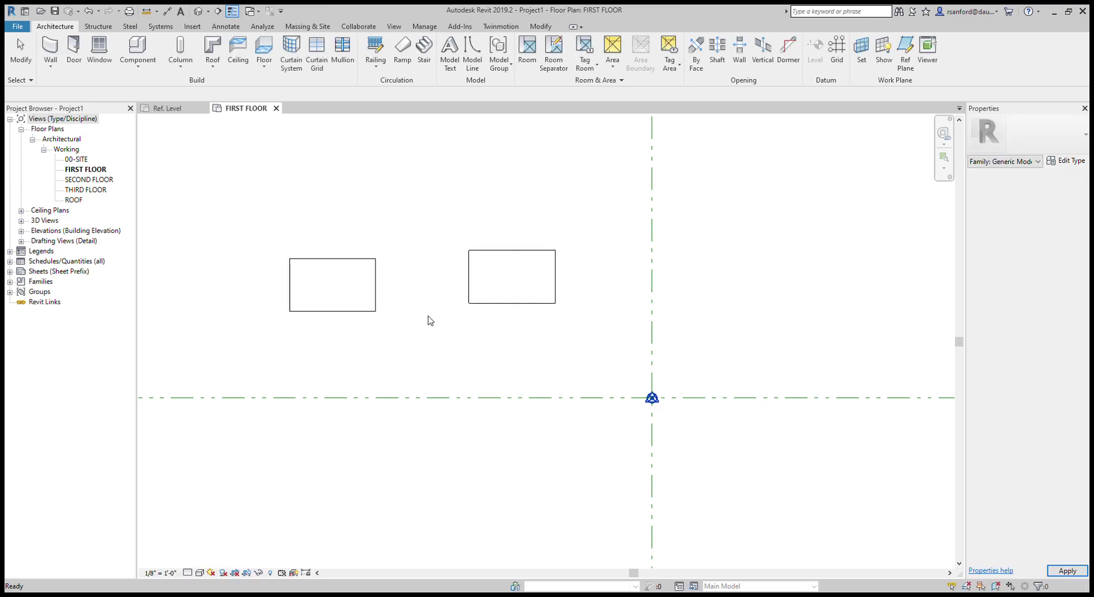
pyautogui.press('Escape')
# Step: Delete the left Example1 block from the FIRST FLOOR plan and check the remaining block's temporary dimensions
pyautogui.scroll(3, 427, 318)
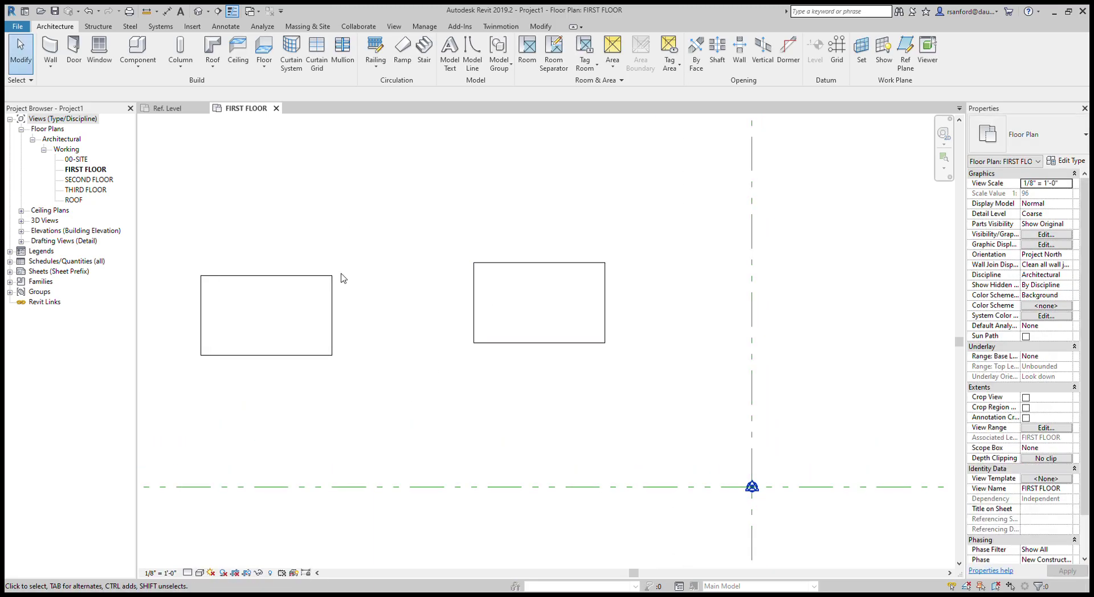
pyautogui.click(332, 315)
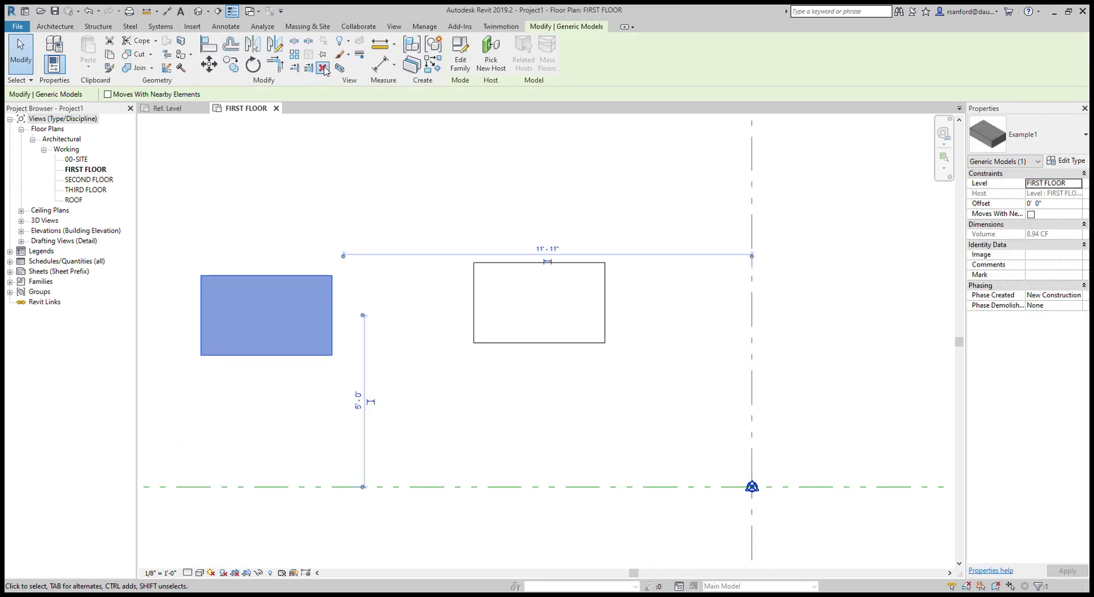
pyautogui.click(323, 68)
pyautogui.scroll(-2, 454, 295)
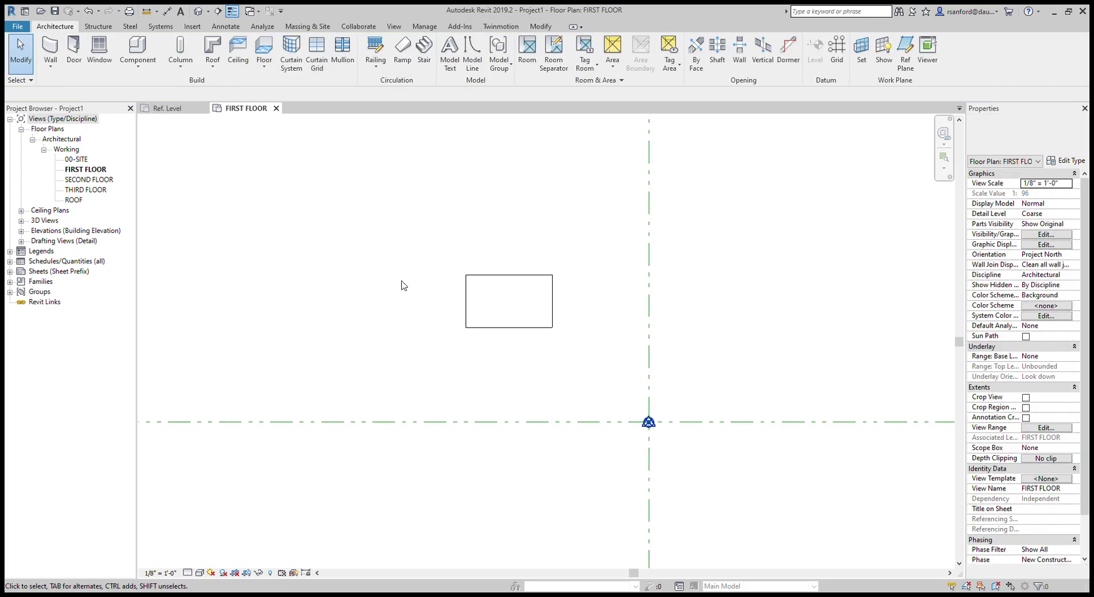
pyautogui.click(466, 285)
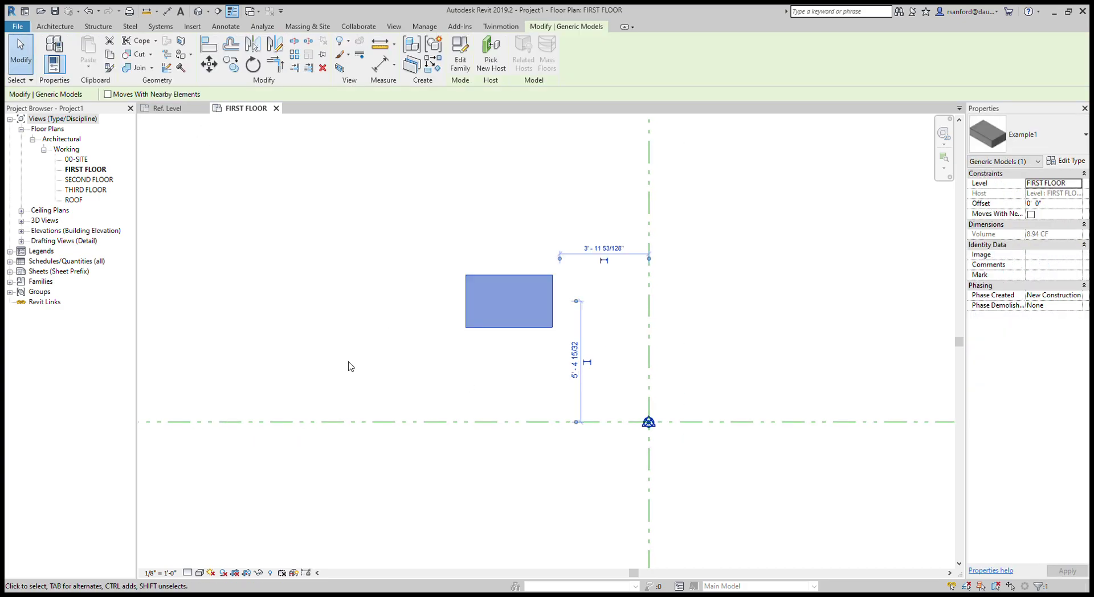
pyautogui.click(360, 359)
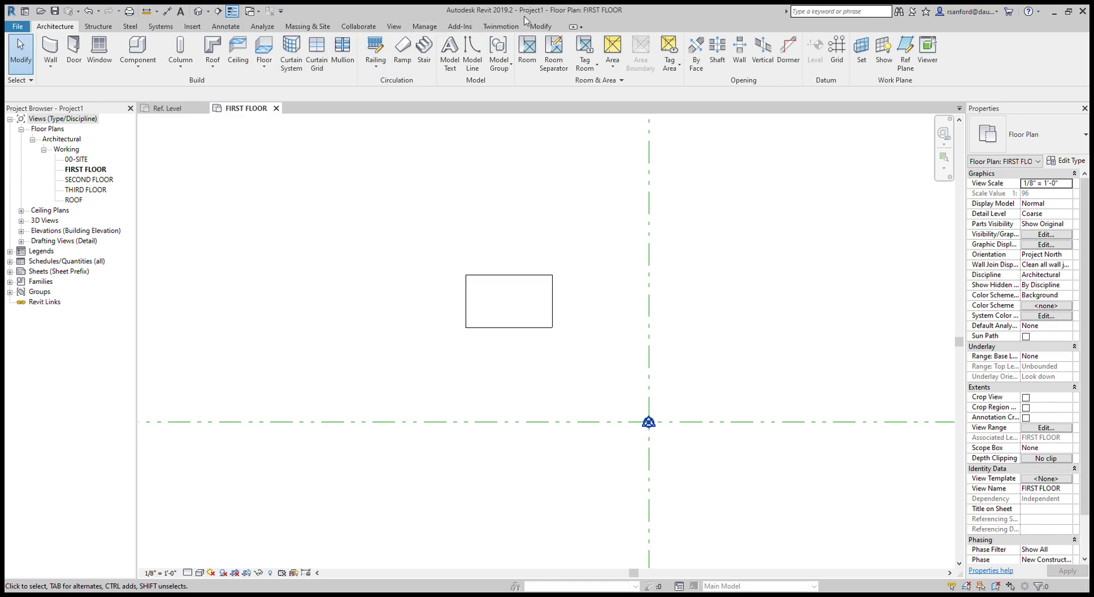
# Step: Examine which of the family's reference planes the Align command can pick beside the block's right edge
pyautogui.click(542, 27)
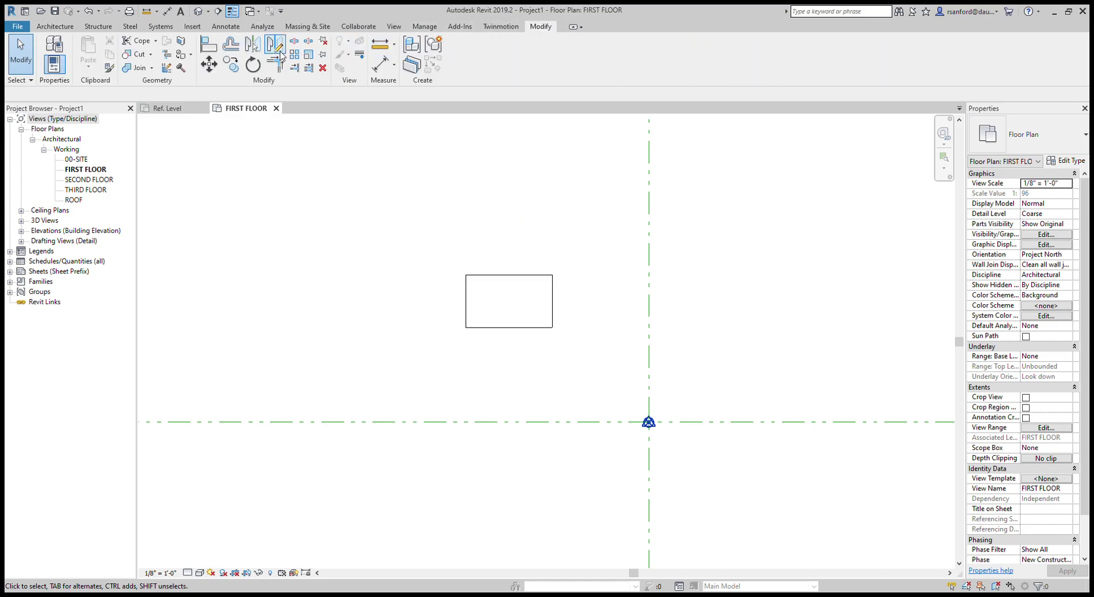
pyautogui.click(213, 47)
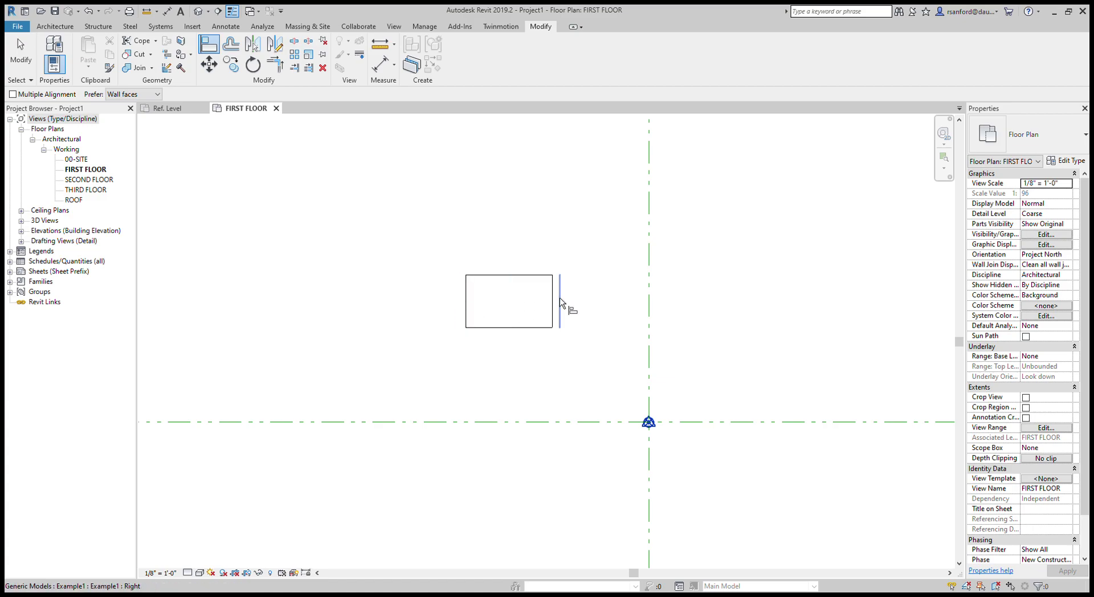
pyautogui.scroll(5, 561, 303)
pyautogui.scroll(-2, 505, 311)
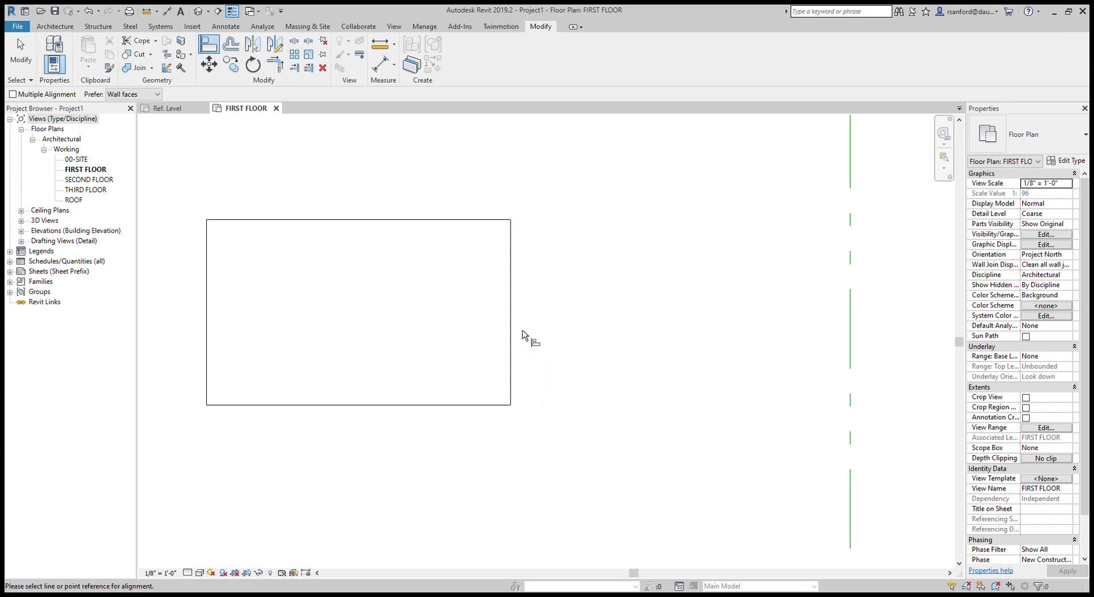
pyautogui.scroll(2, 526, 336)
pyautogui.scroll(-2, 529, 334)
pyautogui.scroll(2, 524, 334)
pyautogui.scroll(-2, 526, 335)
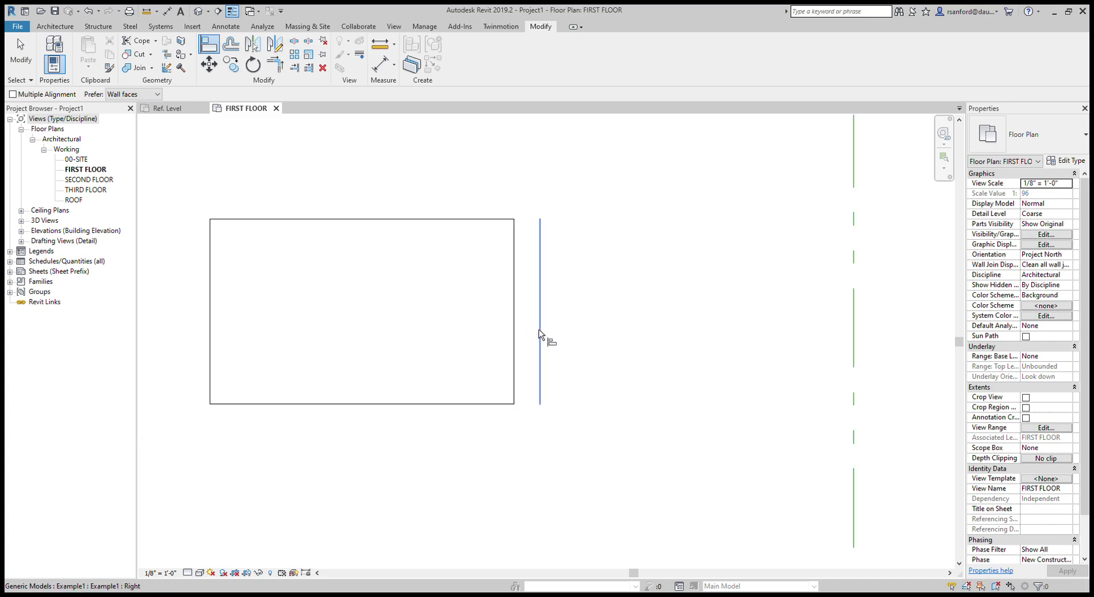
pyautogui.scroll(-4, 490, 365)
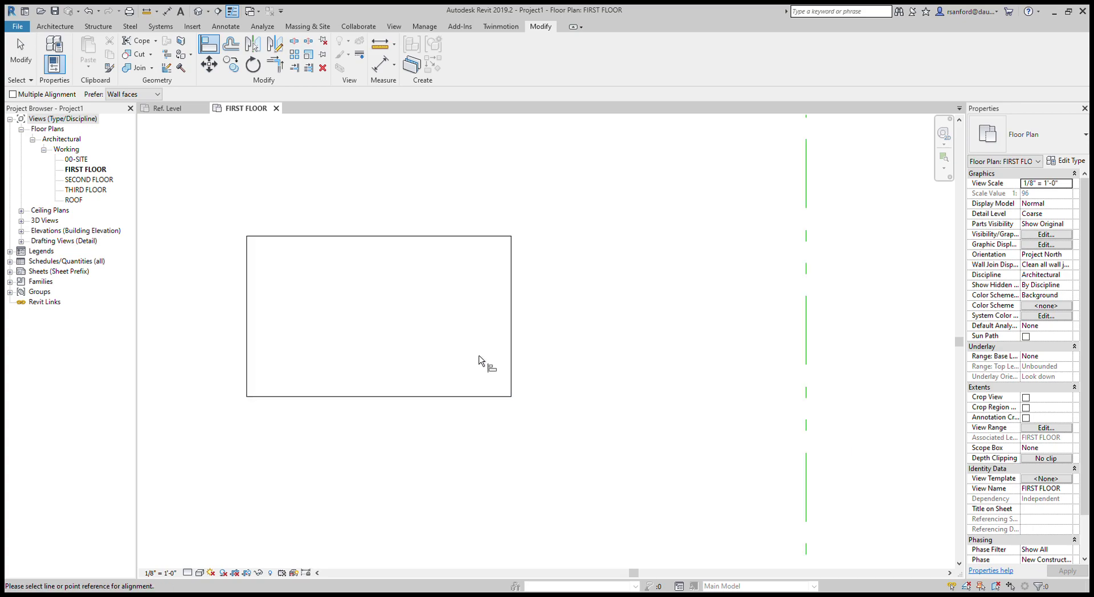
pyautogui.press('Escape')
# Step: Examine the snap references available beyond the block's right edge when choosing a start point with Move
pyautogui.click(209, 64)
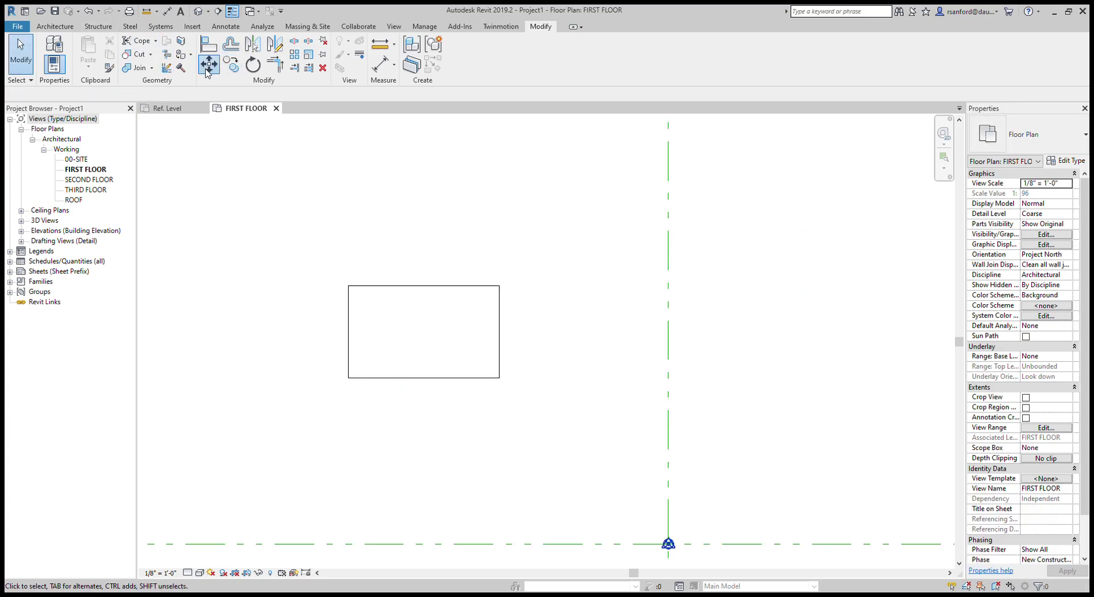
pyautogui.click(355, 292)
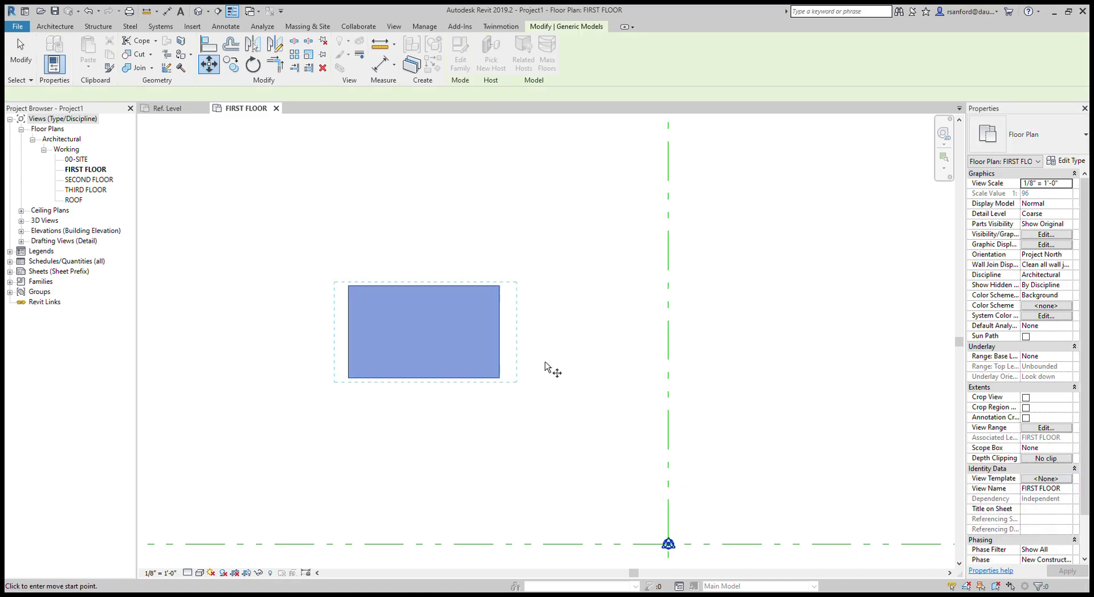
pyautogui.scroll(2, 517, 361)
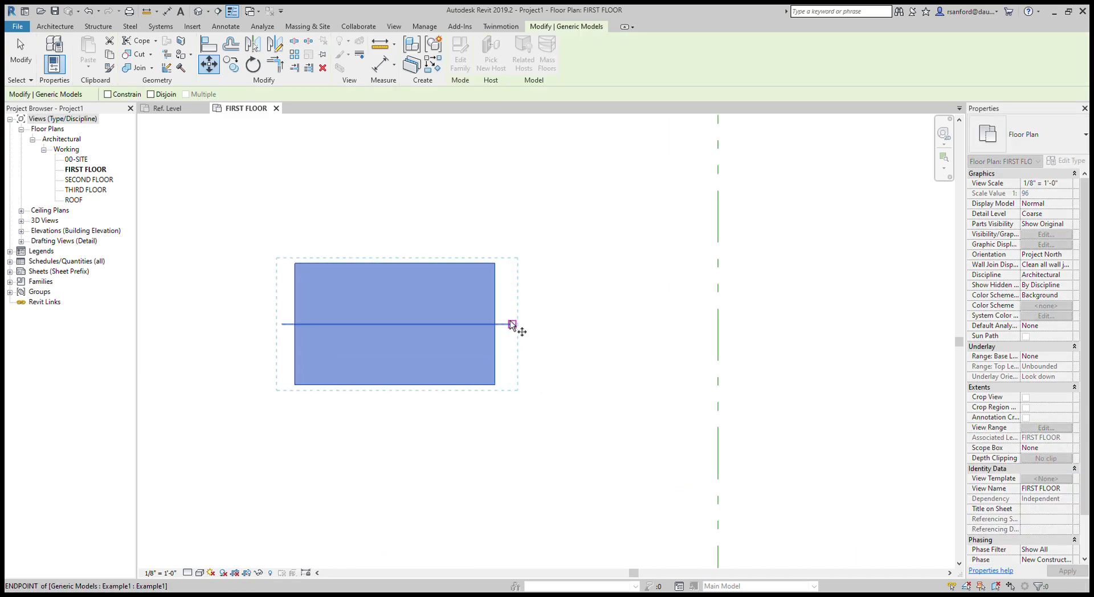
pyautogui.scroll(1, 508, 323)
pyautogui.scroll(1, 493, 326)
pyautogui.click(493, 326)
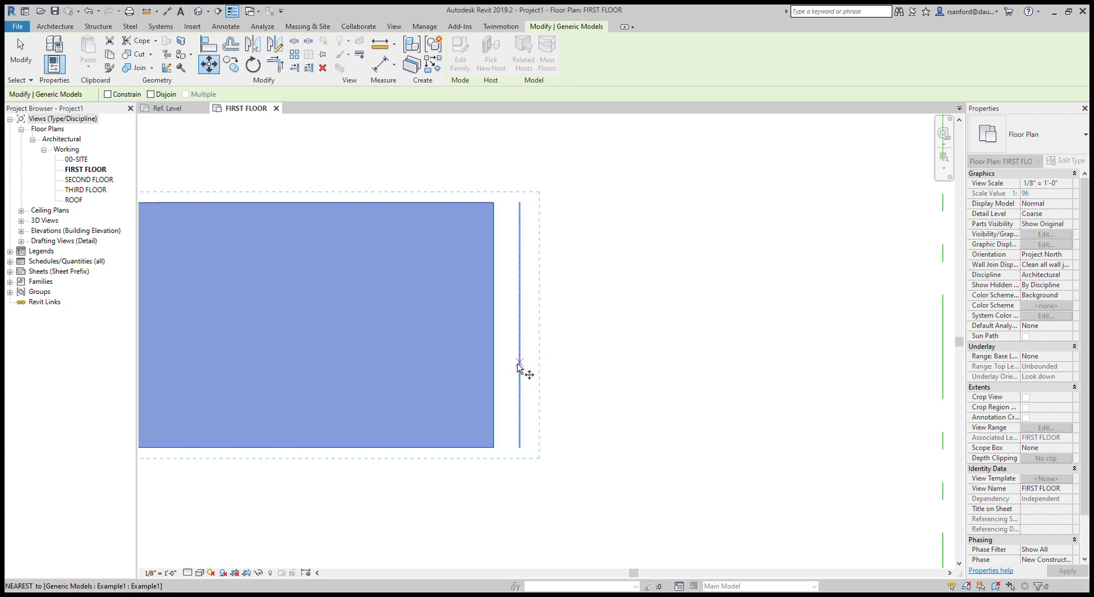
pyautogui.press('Escape')
pyautogui.click(509, 371)
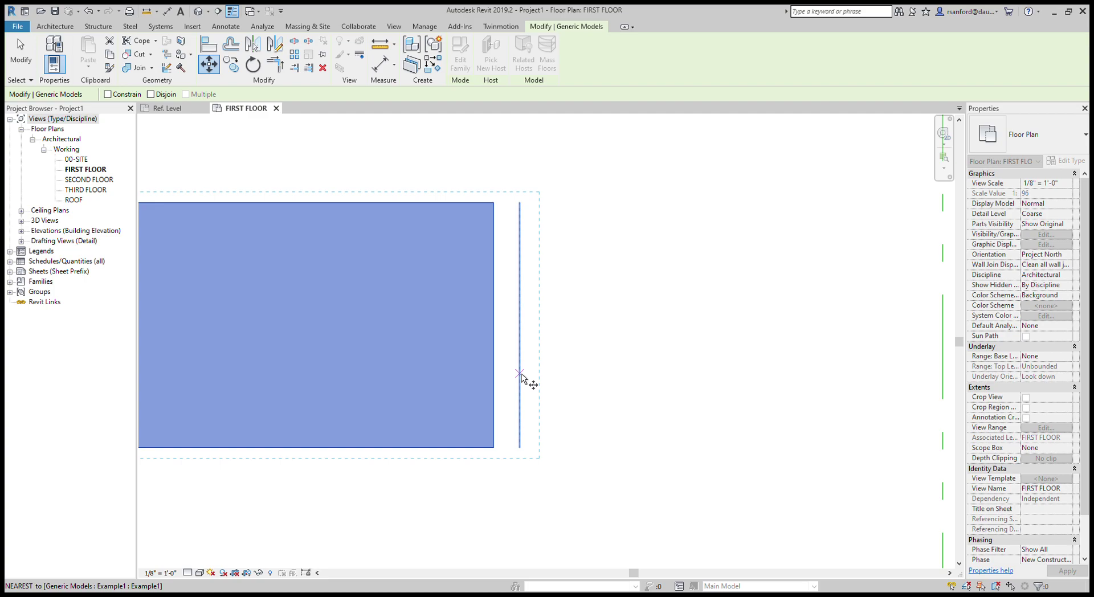
pyautogui.press('Escape')
pyautogui.click(533, 342)
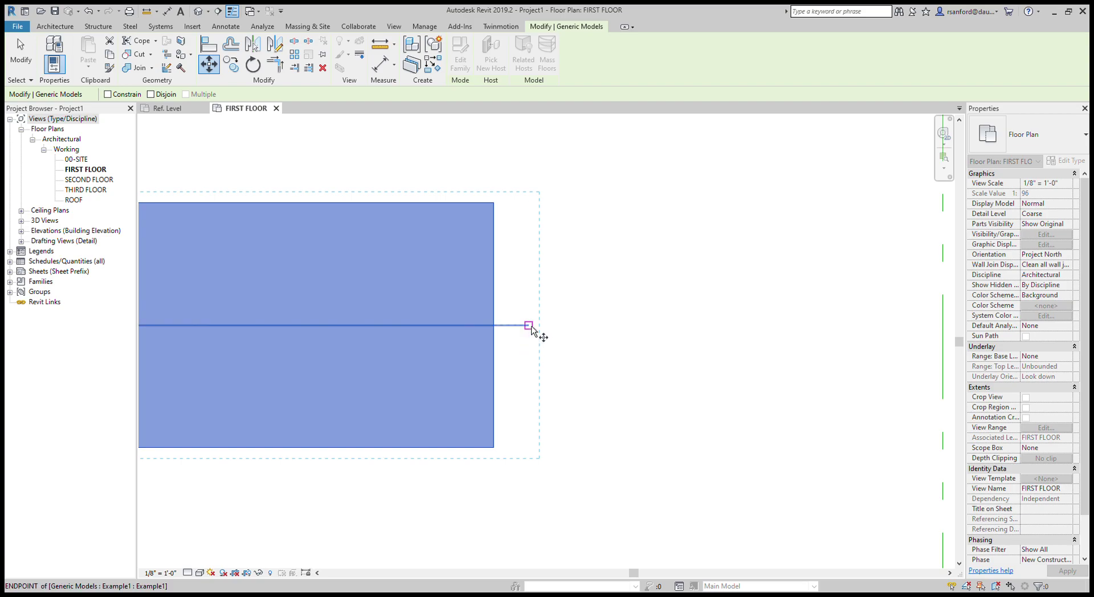
# Step: Move the block from the endpoint of its horizontal center reference beyond the right edge onto the project's vertical reference plane
pyautogui.click(528, 326)
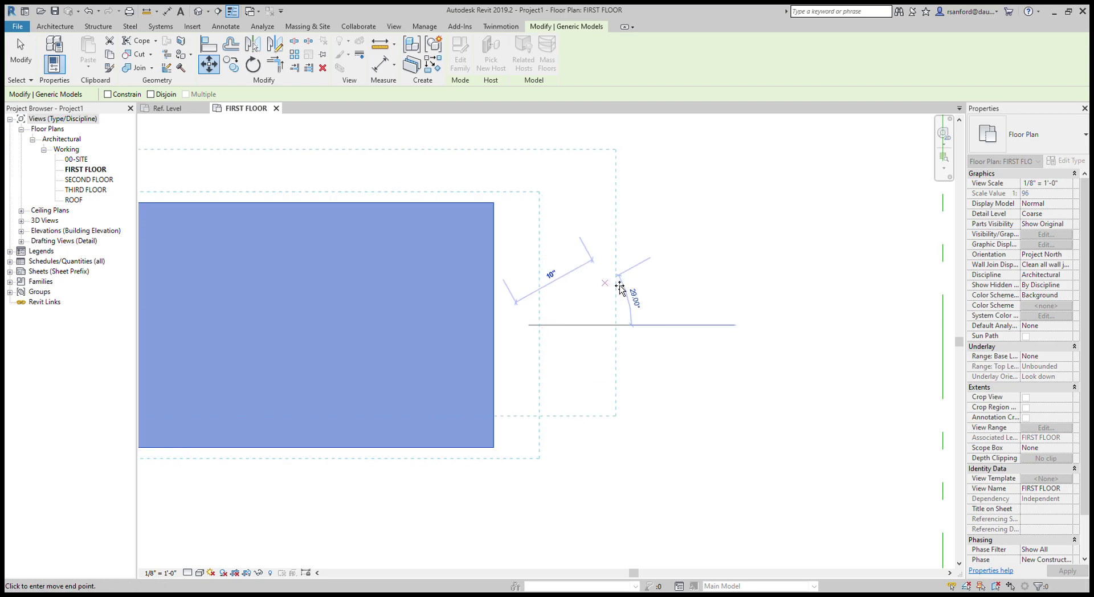
pyautogui.scroll(-2, 581, 299)
pyautogui.moveTo(587, 298); pyautogui.dragTo(454, 445, button='middle')
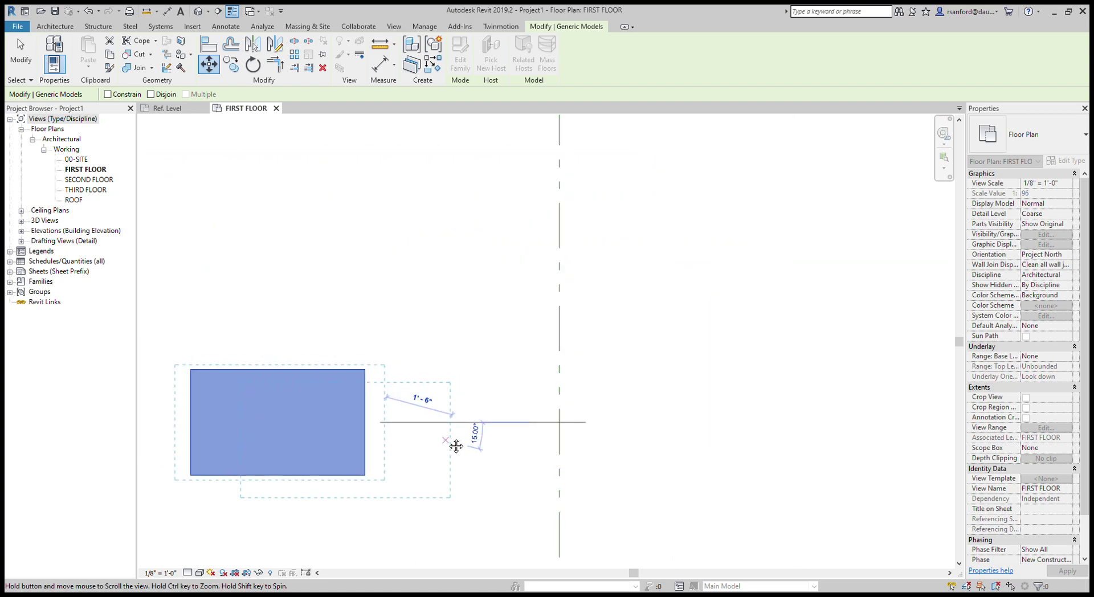
pyautogui.click(564, 308)
pyautogui.scroll(-2, 520, 371)
pyautogui.press('Escape')
pyautogui.scroll(2, 407, 403)
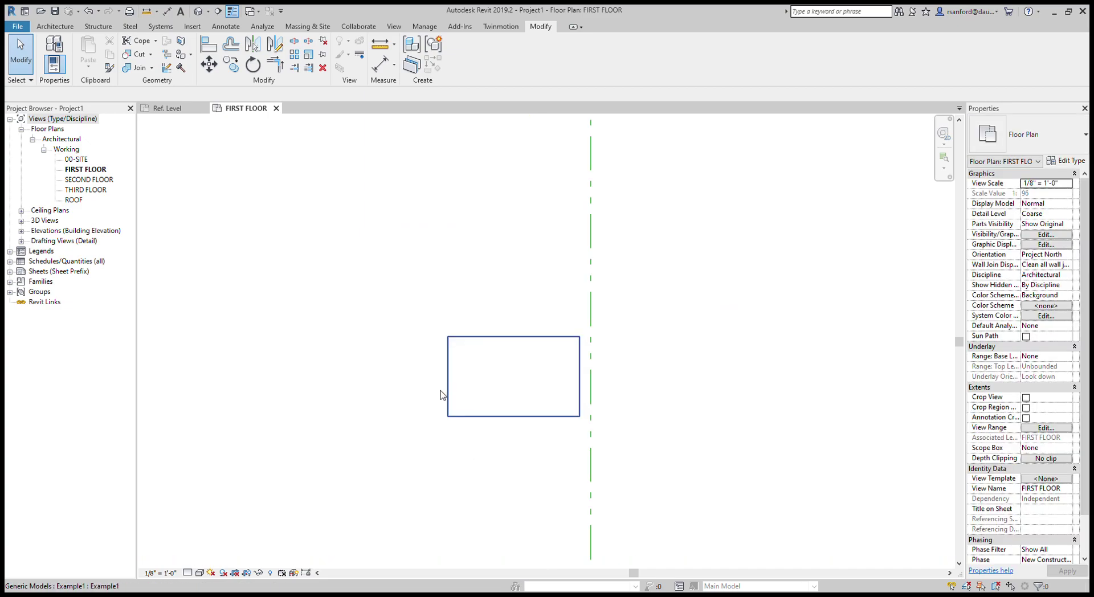
# Step: Reposition the block freehand up and to the left, clear of the project's vertical reference plane
pyautogui.scroll(-5, 415, 395)
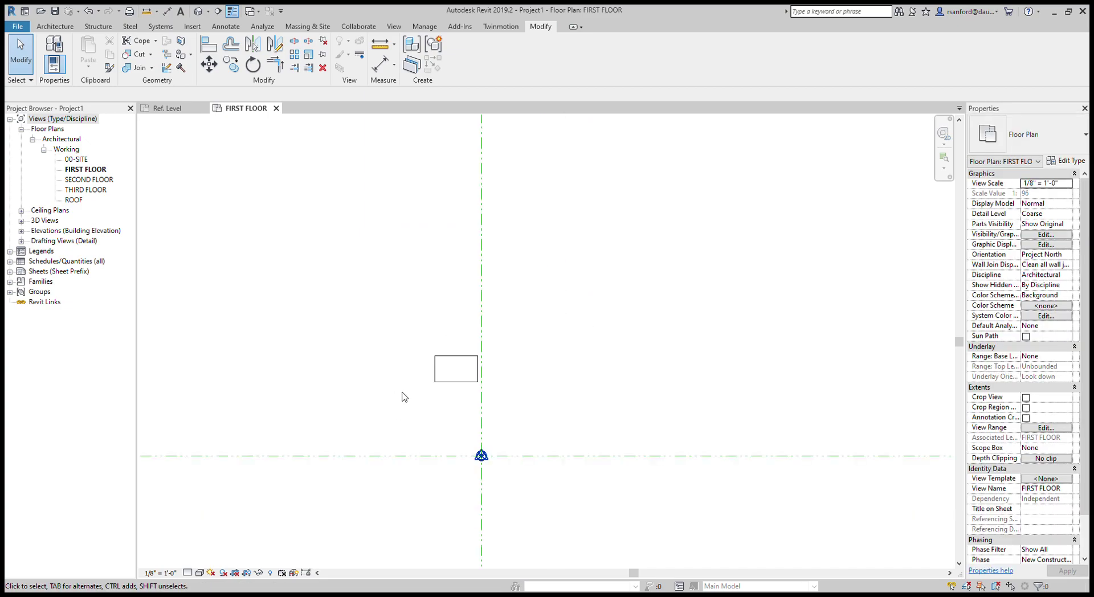
pyautogui.scroll(-2, 419, 365)
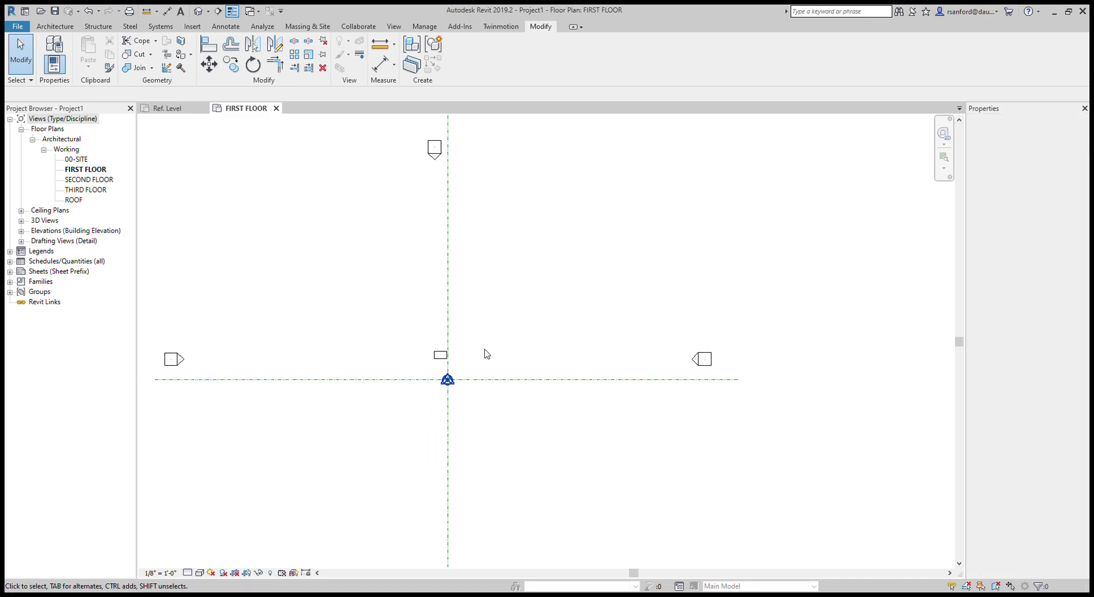
pyautogui.scroll(2, 419, 360)
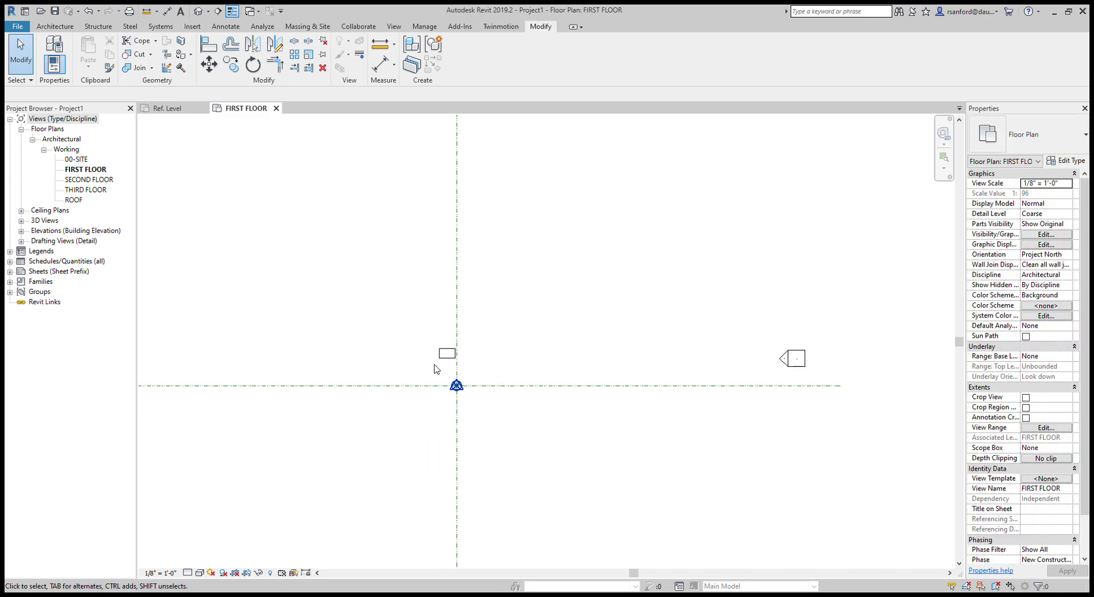
pyautogui.click(443, 357)
pyautogui.moveTo(444, 358); pyautogui.dragTo(381, 322)
pyautogui.click(342, 349)
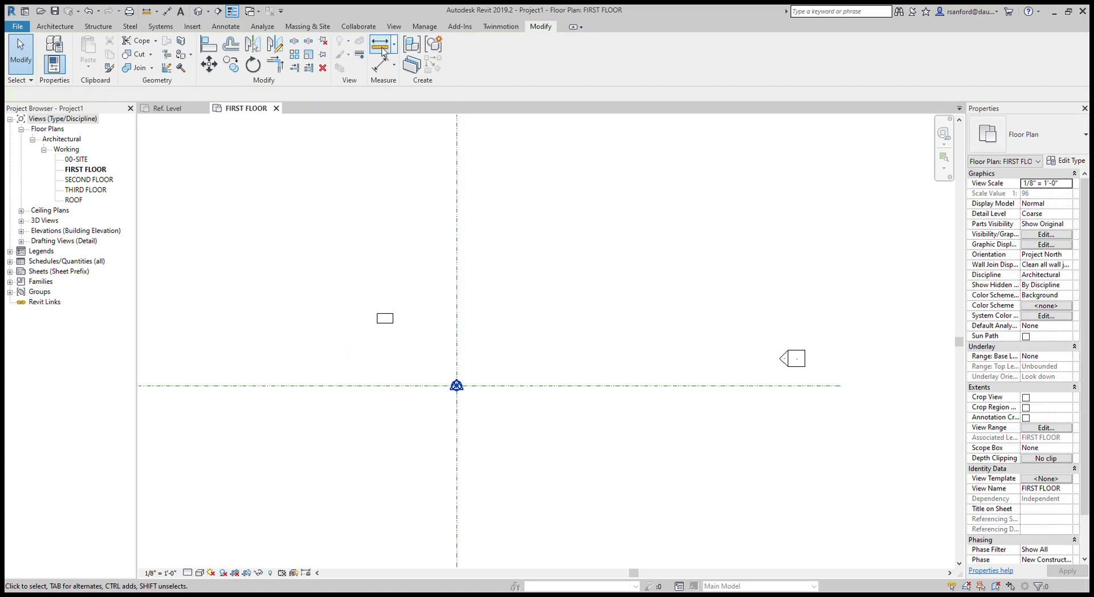
# Step: Examine which reference beyond the block's right edge Align offers against the project's vertical reference plane, and which one the block's temporary dimension uses
pyautogui.click(209, 45)
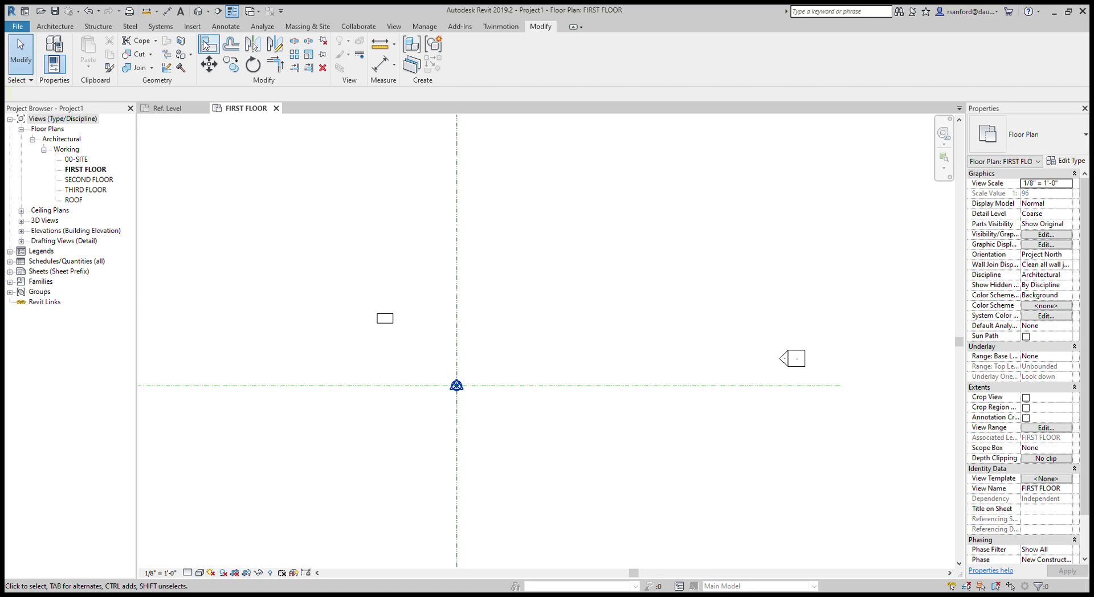
pyautogui.click(457, 245)
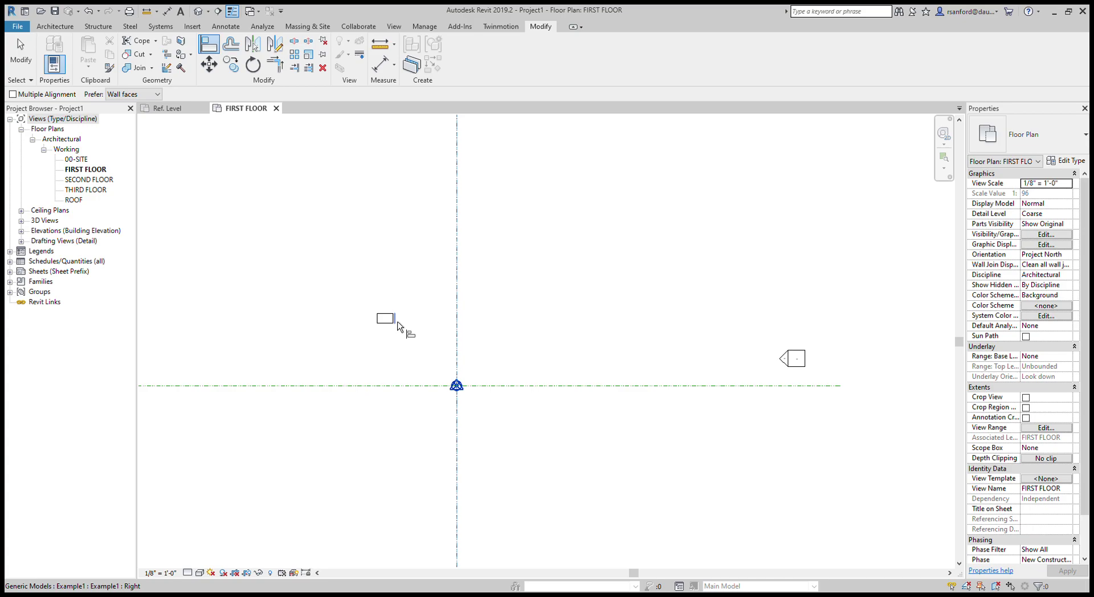
pyautogui.press('Escape')
pyautogui.press('Escape')
pyautogui.click(385, 317)
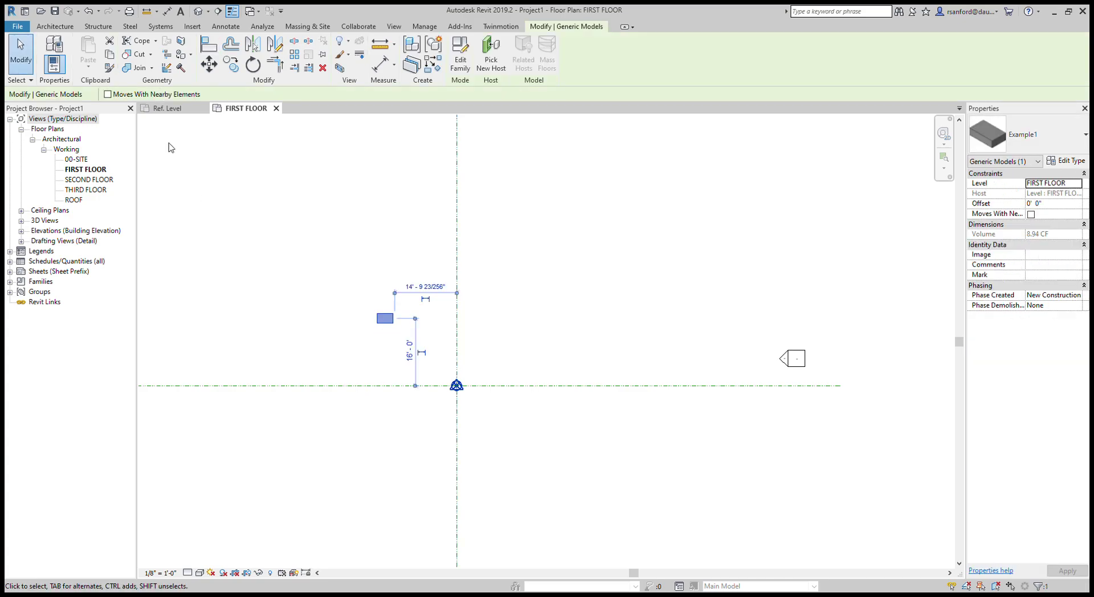
# Step: Change the Is Reference setting of the family's outermost reference plane beyond the block's right edge, and reload the family into the project
pyautogui.click(166, 108)
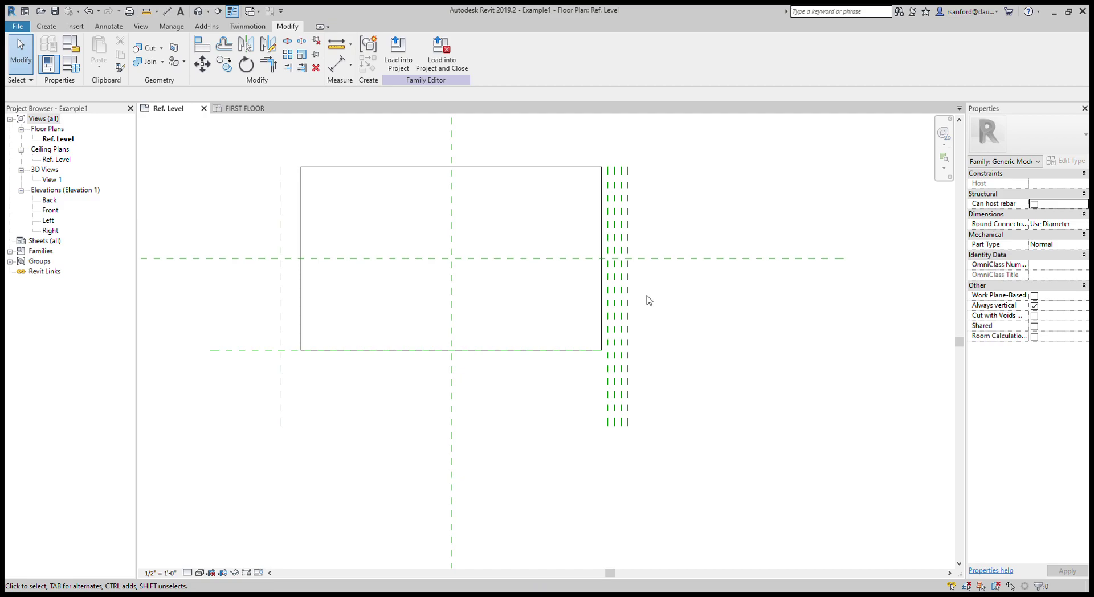
pyautogui.click(628, 308)
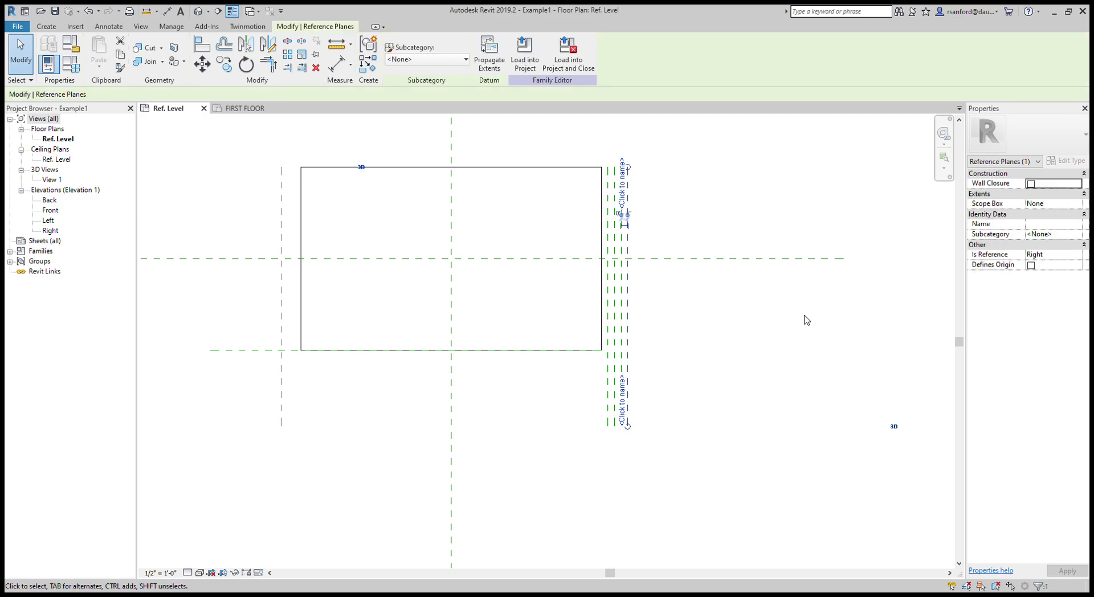
pyautogui.click(1081, 255)
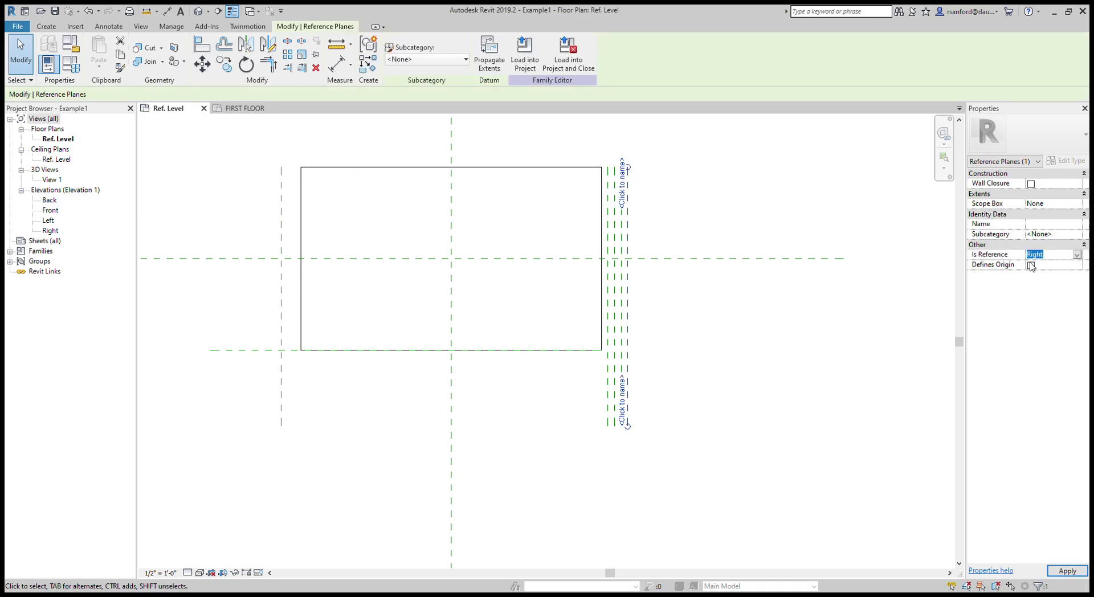
pyautogui.click(781, 319)
pyautogui.click(397, 57)
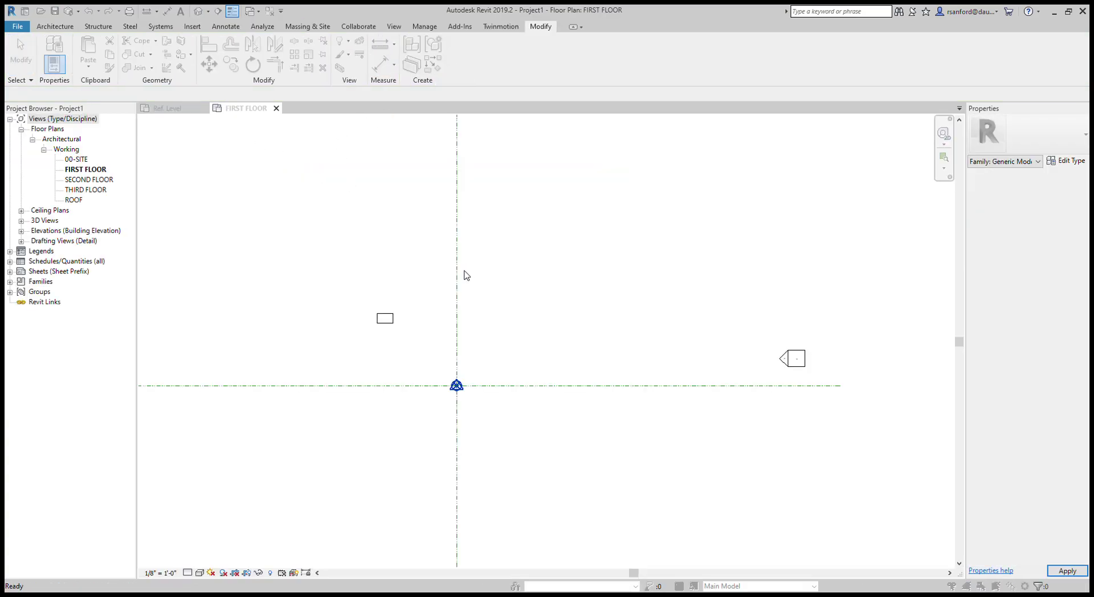
pyautogui.press('Escape')
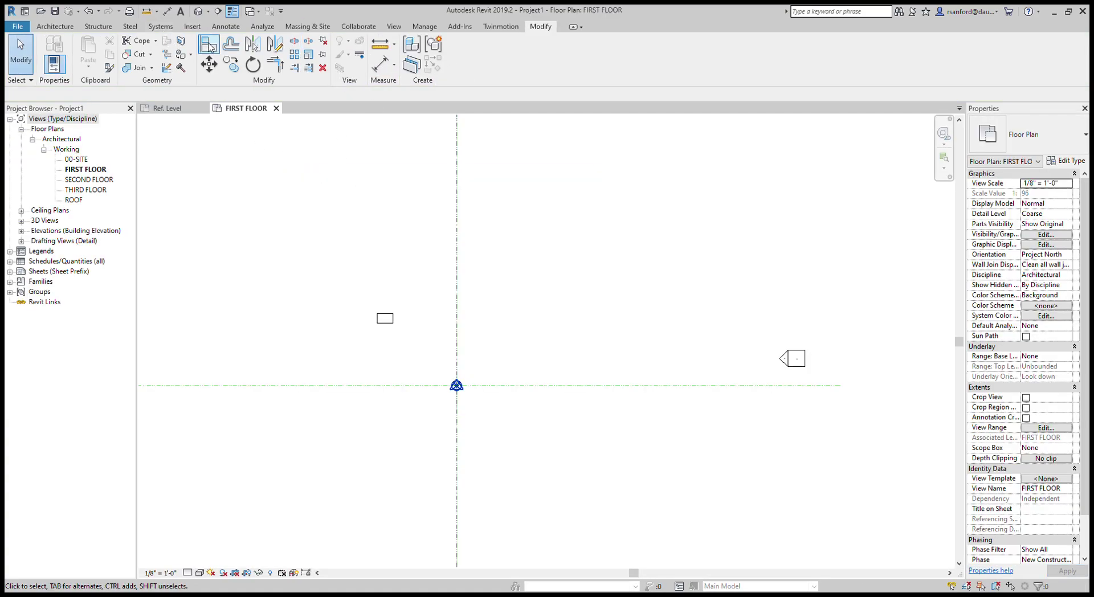
# Step: Examine which references at the reloaded block's right edge Align can pick against the project's vertical reference plane
pyautogui.click(210, 47)
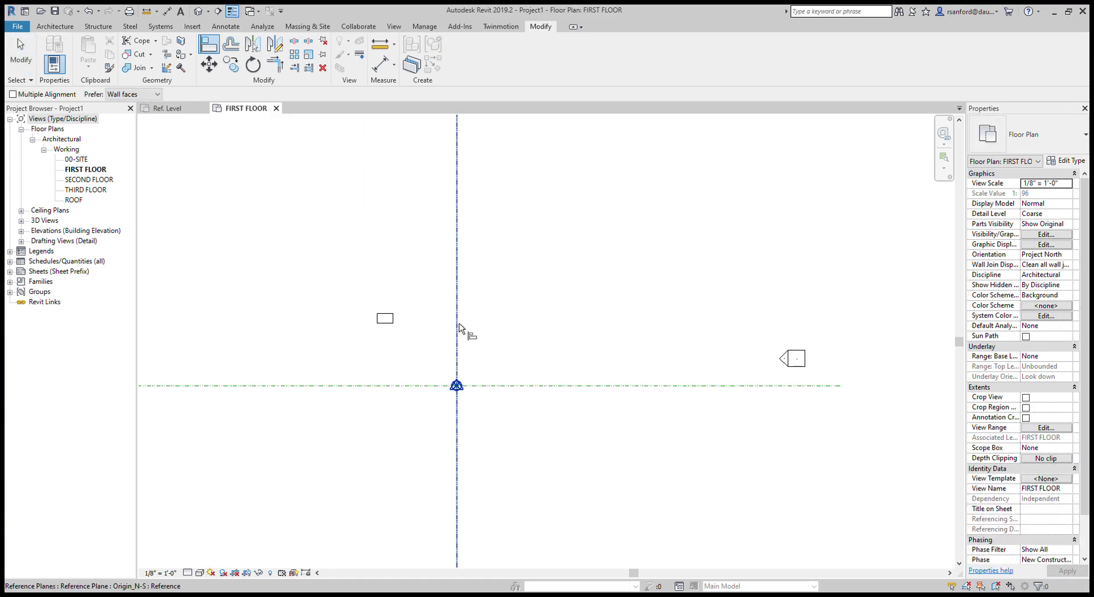
pyautogui.click(394, 324)
pyautogui.scroll(5, 391, 342)
pyautogui.scroll(1, 391, 342)
pyautogui.moveTo(427, 334); pyautogui.dragTo(481, 489, button='middle')
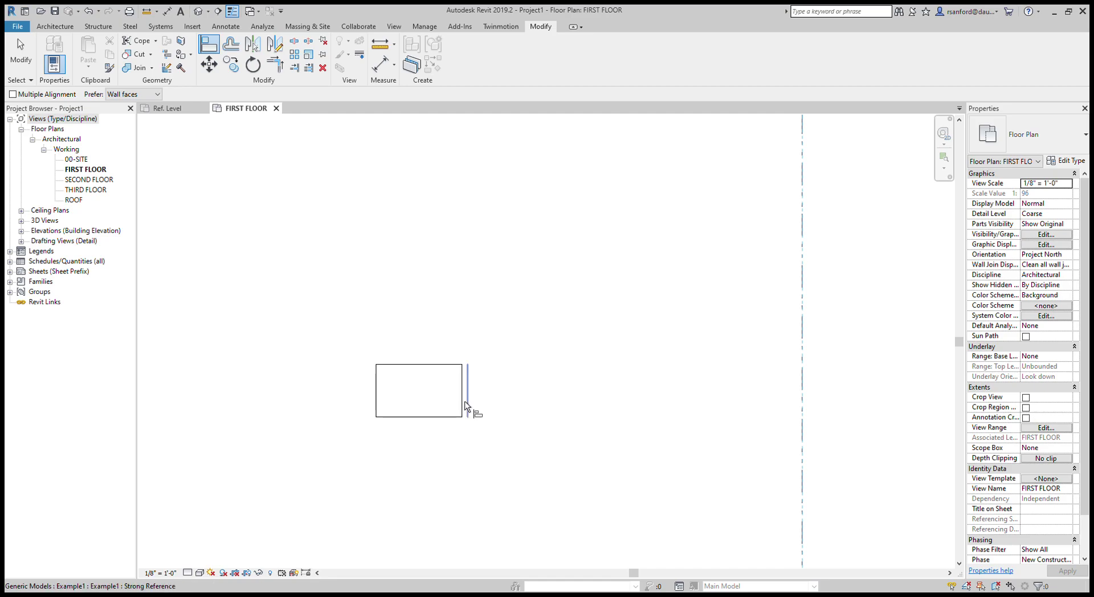
pyautogui.scroll(5, 463, 402)
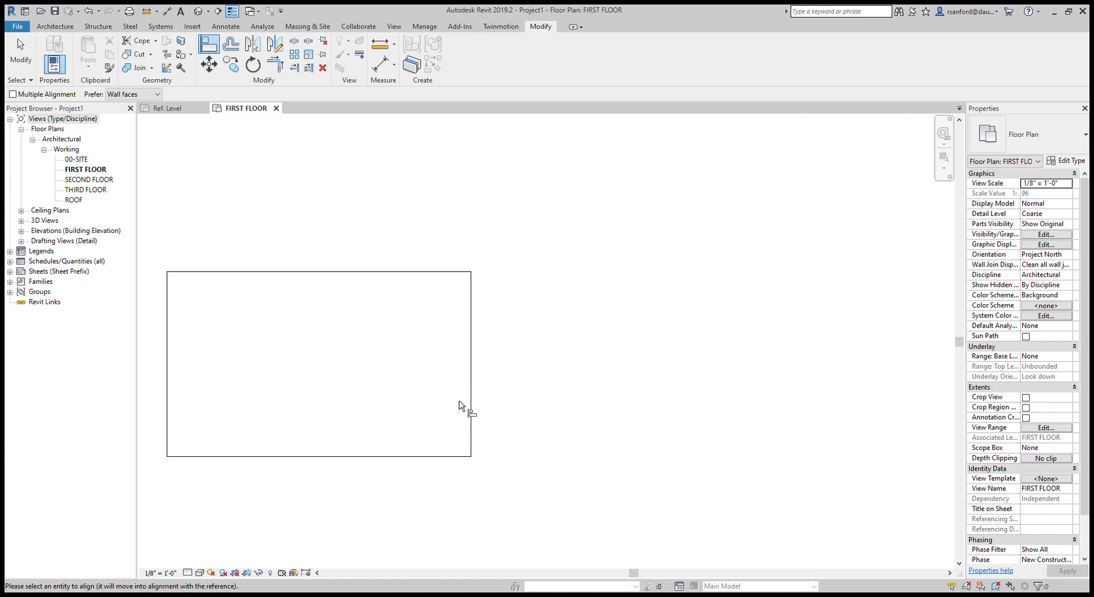
pyautogui.scroll(-3, 479, 399)
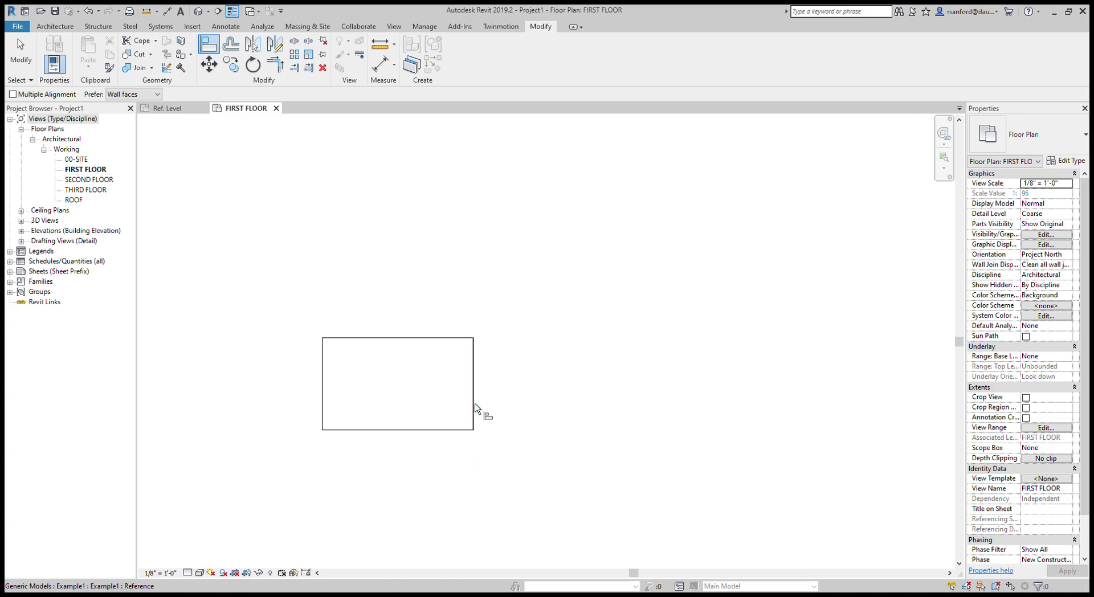
pyautogui.click(485, 404)
pyautogui.scroll(-2, 487, 411)
pyautogui.scroll(-1, 449, 433)
pyautogui.scroll(-1, 552, 399)
pyautogui.moveTo(449, 444); pyautogui.dragTo(514, 419, button='middle')
pyautogui.press('Escape')
pyautogui.press('Escape')
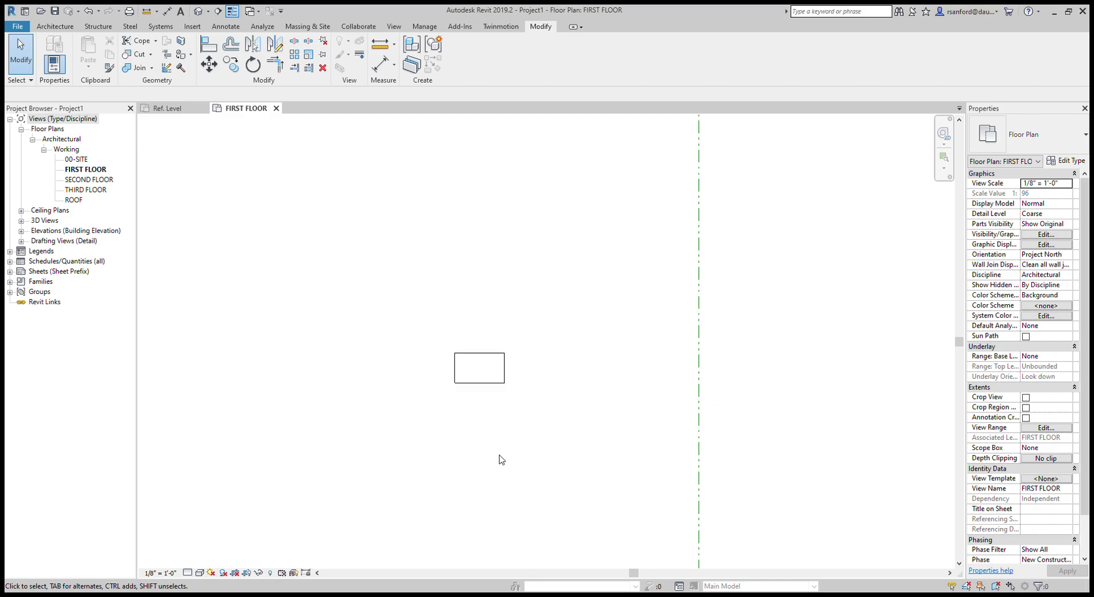
# Step: Compare the reference used by the block's temporary dimension to the project's vertical plane with the reference planes in the family
pyautogui.click(464, 384)
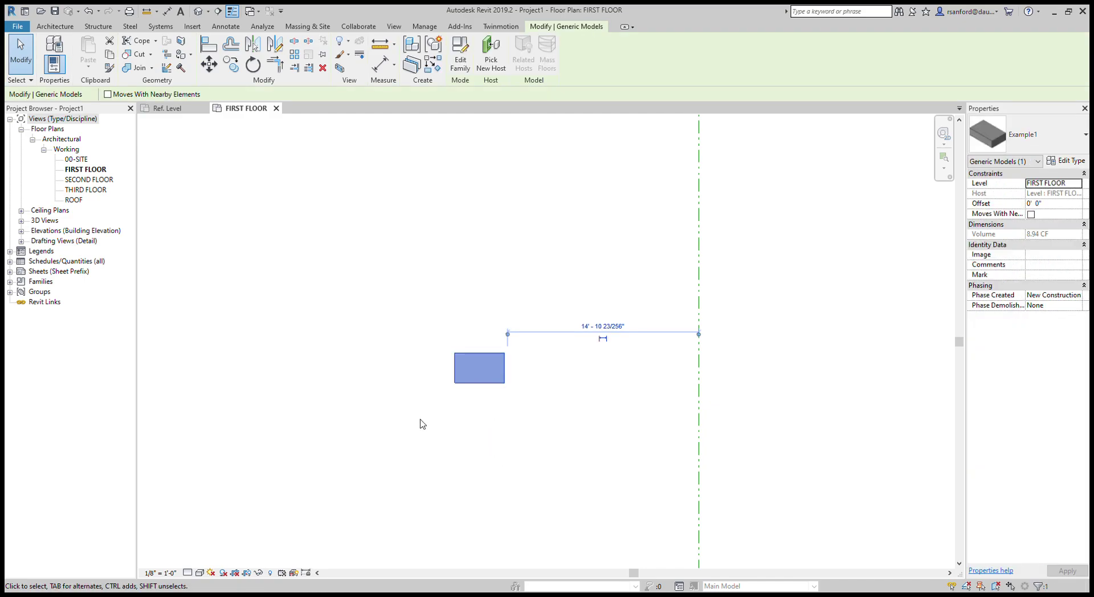
pyautogui.click(330, 268)
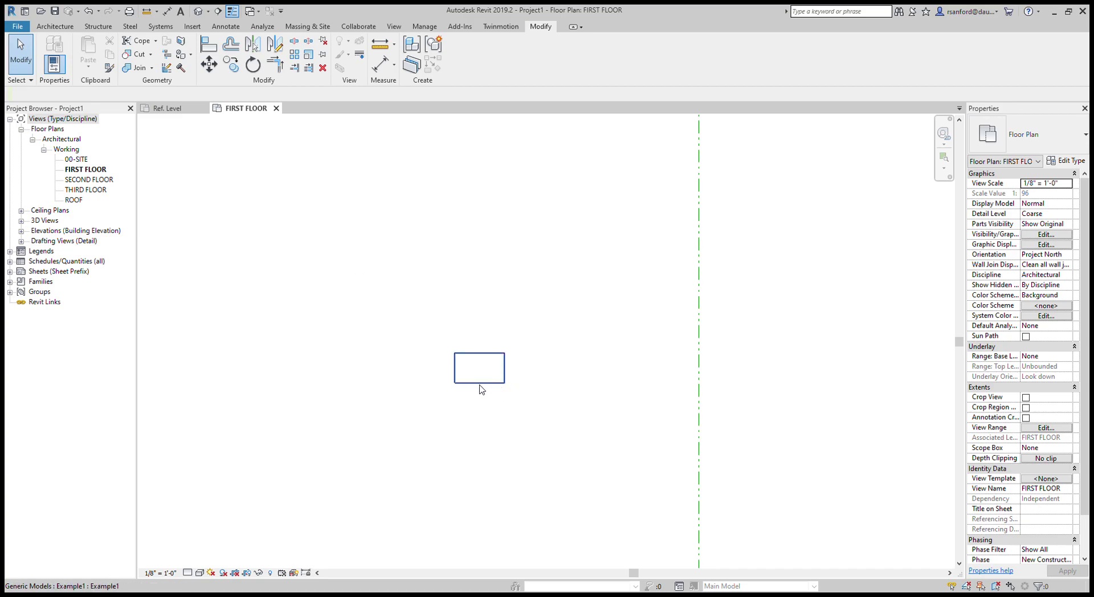
pyautogui.click(168, 109)
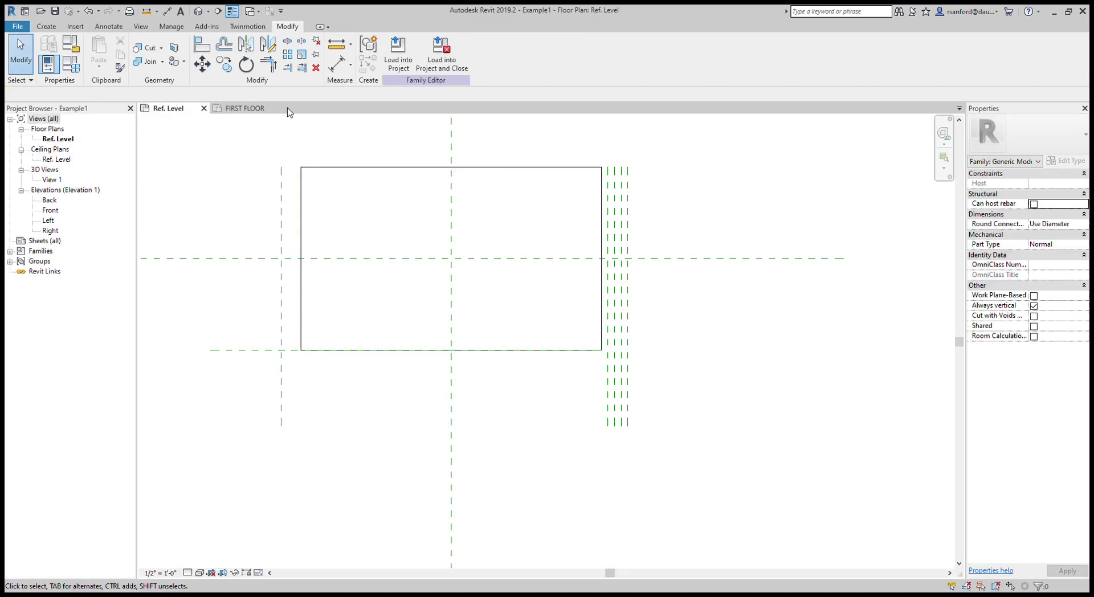
pyautogui.click(251, 109)
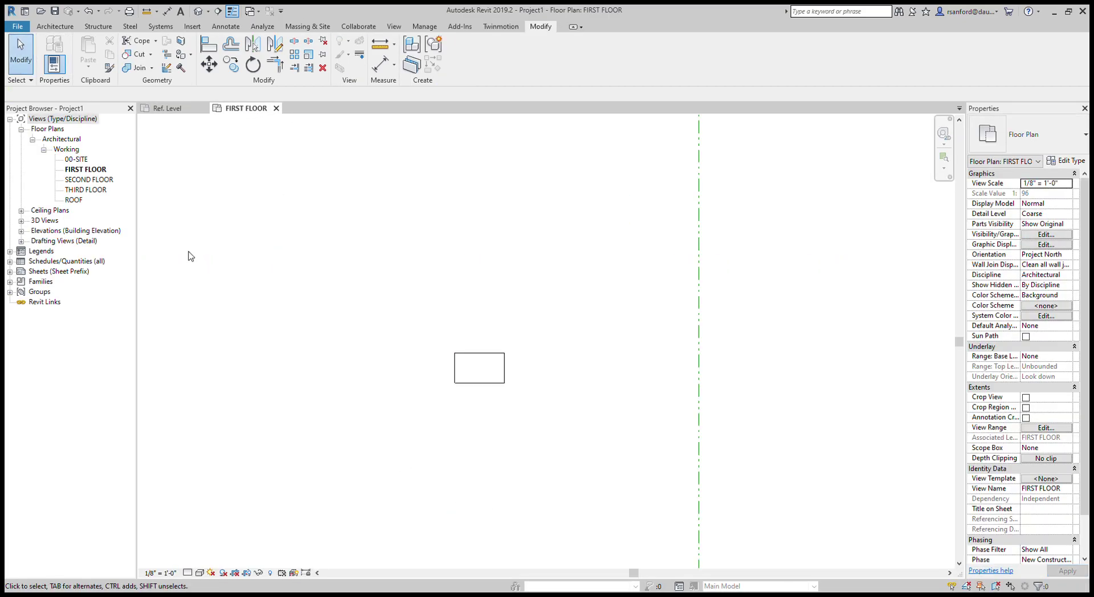
pyautogui.click(466, 383)
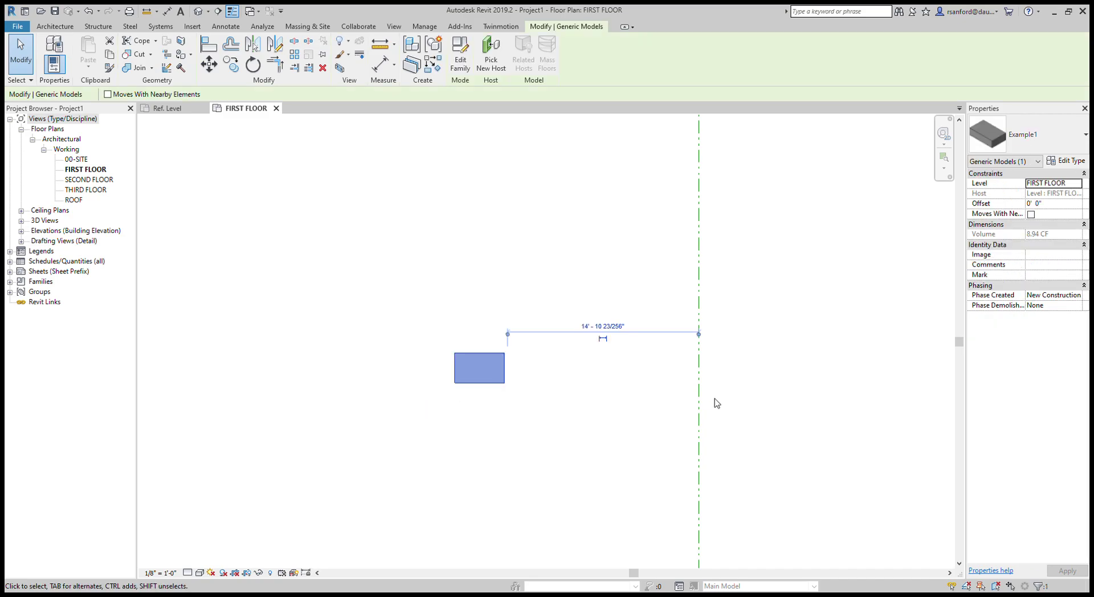
pyautogui.click(213, 171)
# Step: Align the block's strong reference beyond its right edge to the project's vertical reference plane
pyautogui.click(209, 43)
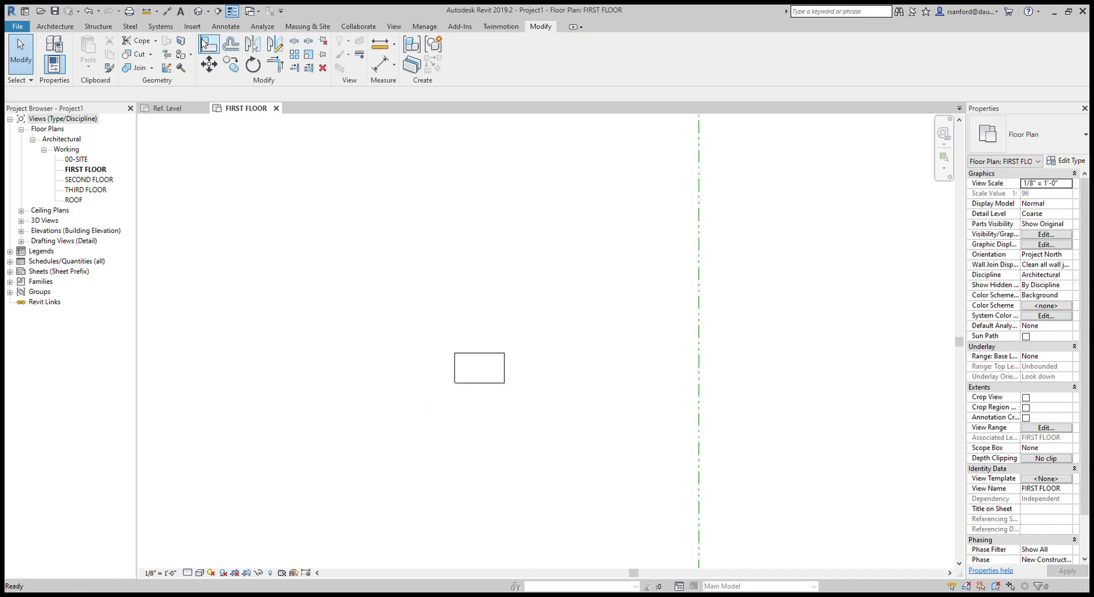
pyautogui.click(699, 387)
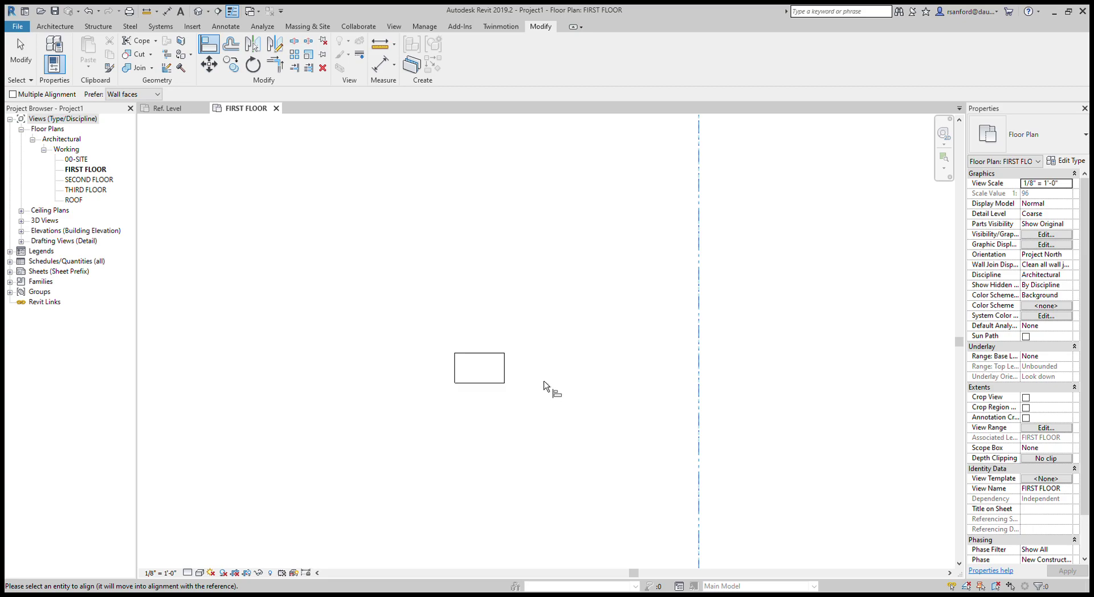
pyautogui.click(508, 370)
pyautogui.scroll(5, 679, 418)
pyautogui.press('Escape')
pyautogui.moveTo(679, 418); pyautogui.dragTo(436, 530, button='middle')
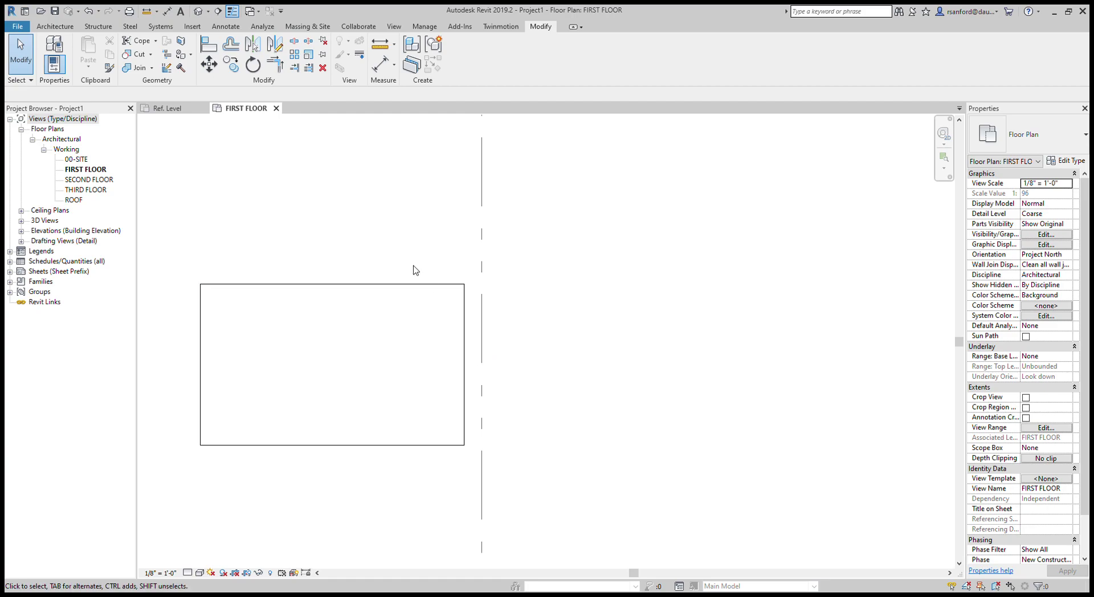
# Step: Examine the overall layout of reference planes around the block in the family's Ref. Level plan
pyautogui.click(171, 109)
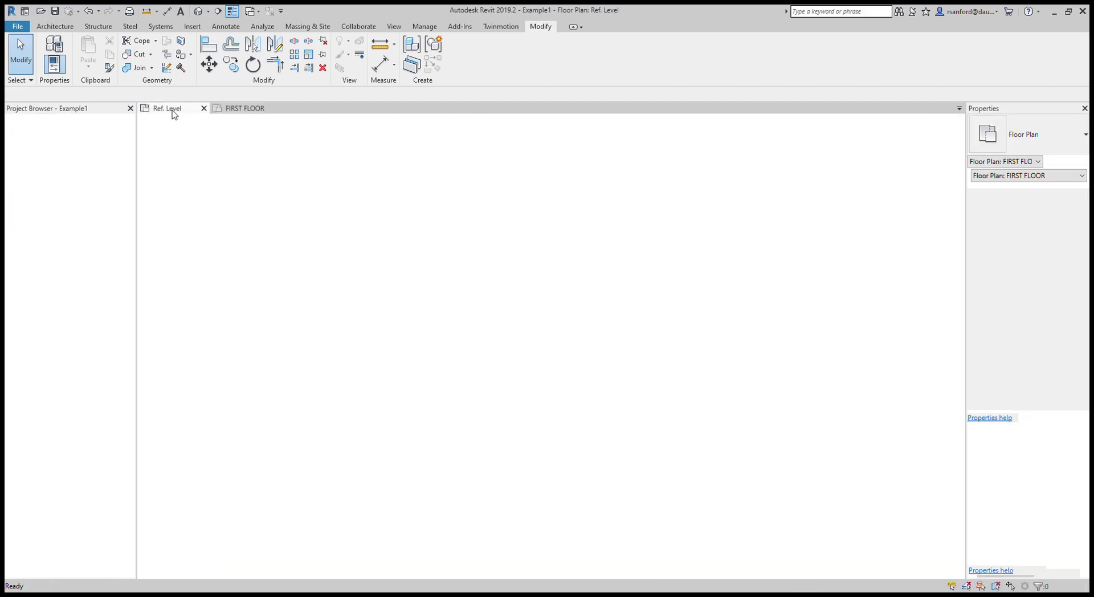
pyautogui.scroll(-2, 282, 271)
pyautogui.moveTo(212, 263); pyautogui.dragTo(241, 310, button='middle')
pyautogui.scroll(-1, 274, 268)
pyautogui.moveTo(274, 269); pyautogui.dragTo(360, 302, button='middle')
pyautogui.moveTo(317, 376); pyautogui.dragTo(314, 365, button='middle')
pyautogui.moveTo(274, 253); pyautogui.dragTo(332, 219, button='middle')
pyautogui.scroll(-2, 335, 221)
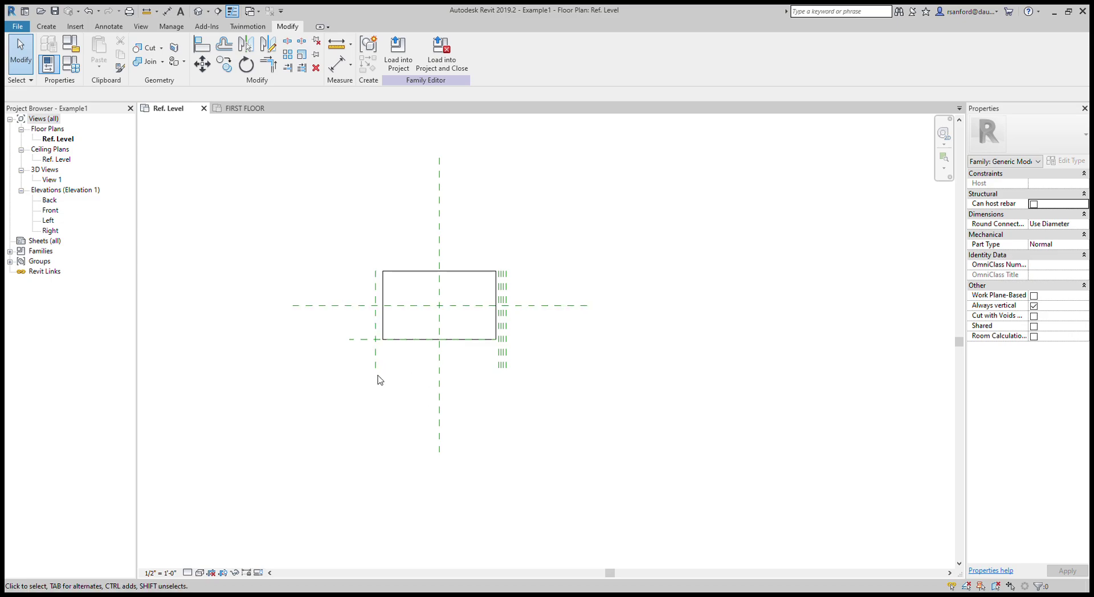
pyautogui.scroll(-1, 381, 379)
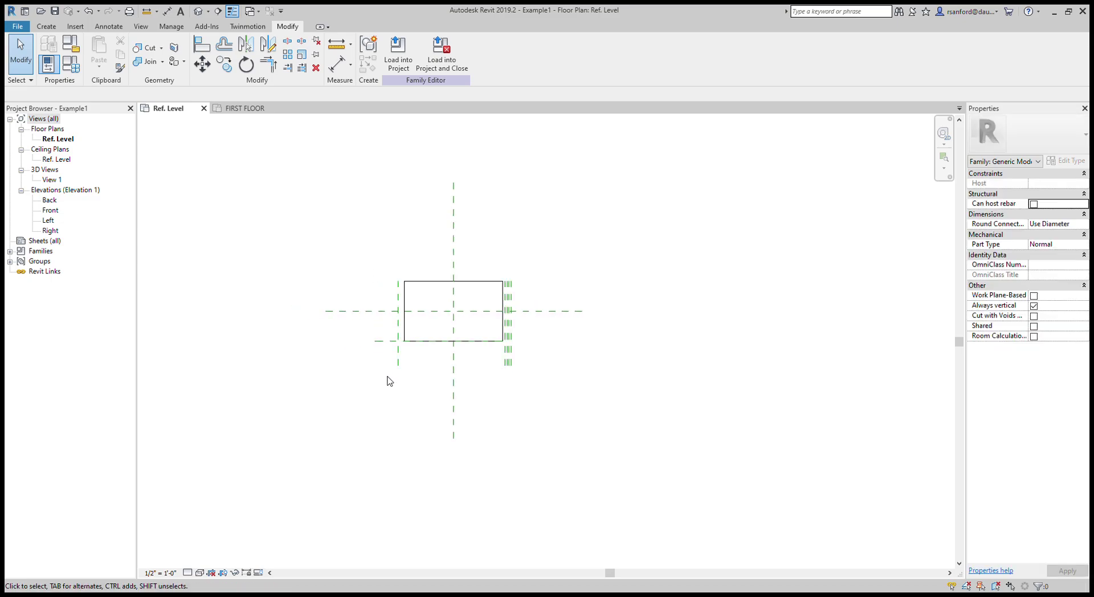